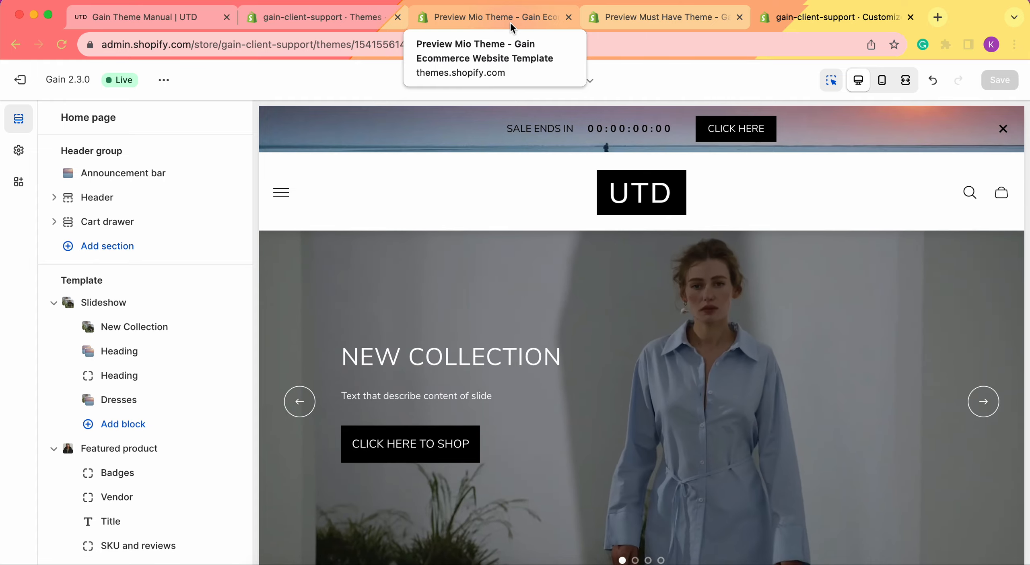
# Step: Switch to the Mio theme preview and examine its wall paper flowers and single paper flowers image-with-text sections
pyautogui.click(511, 23)
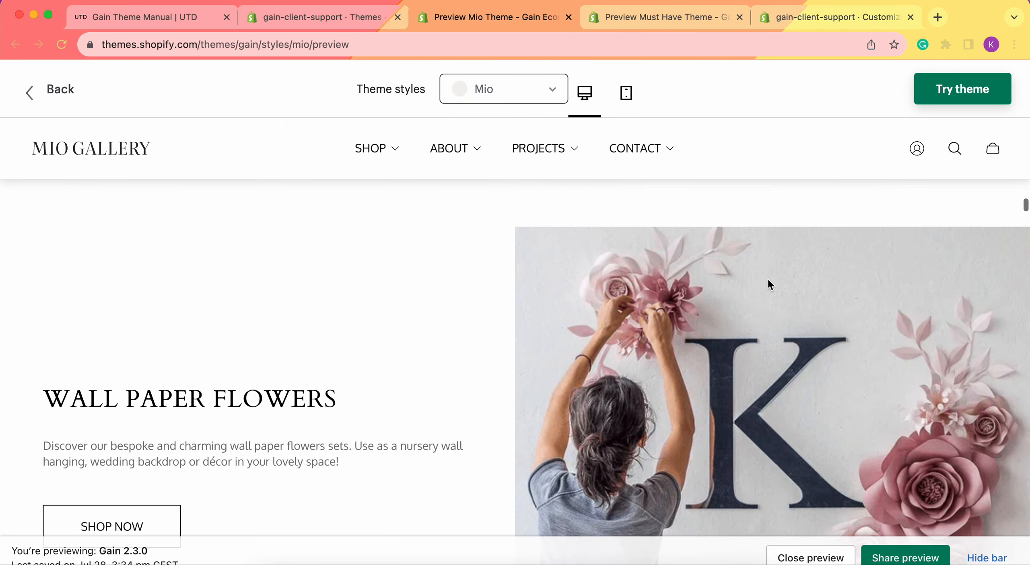
pyautogui.scroll(-3, 158, 234)
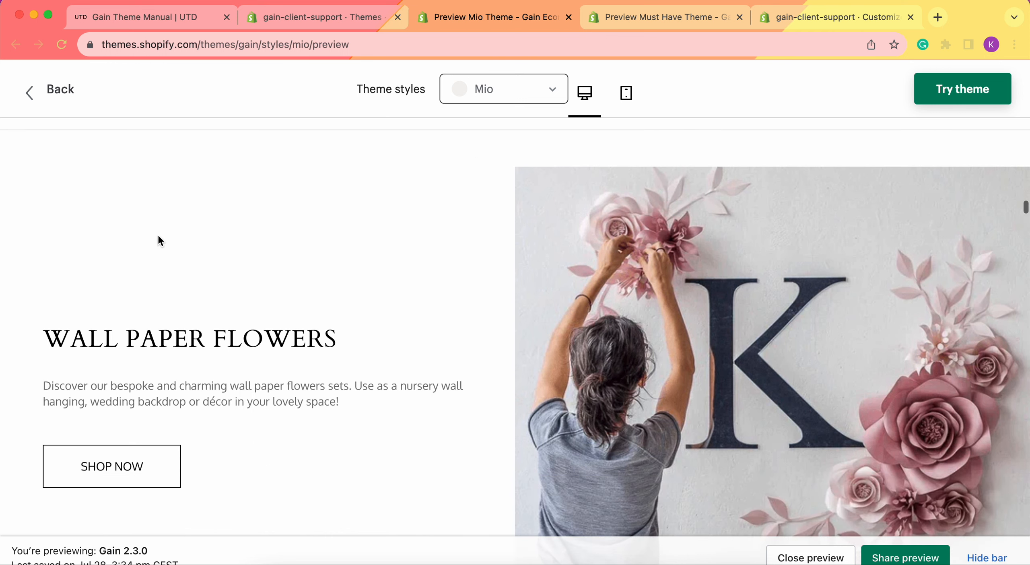
pyautogui.scroll(-3, 416, 289)
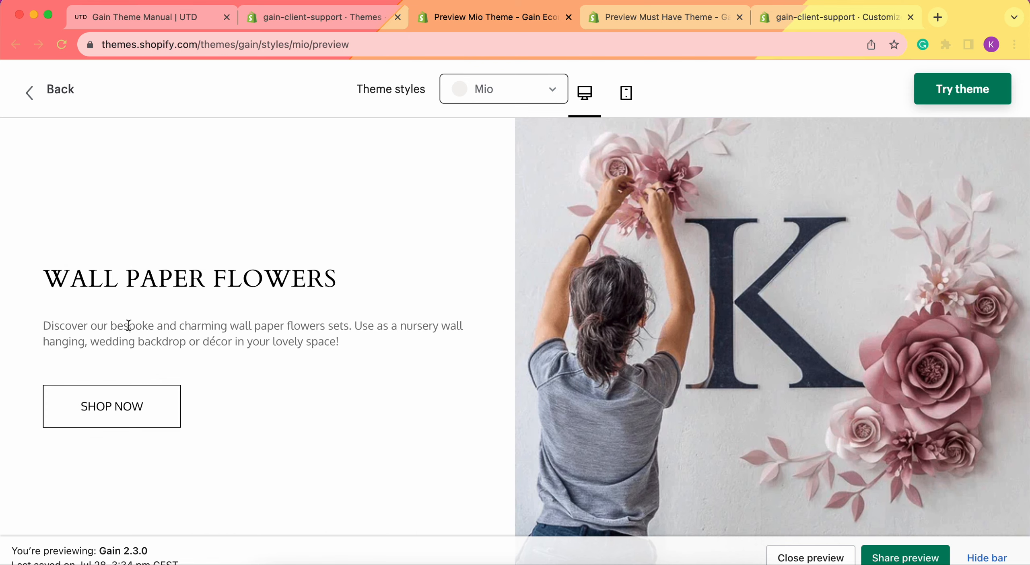
pyautogui.scroll(-5, 301, 391)
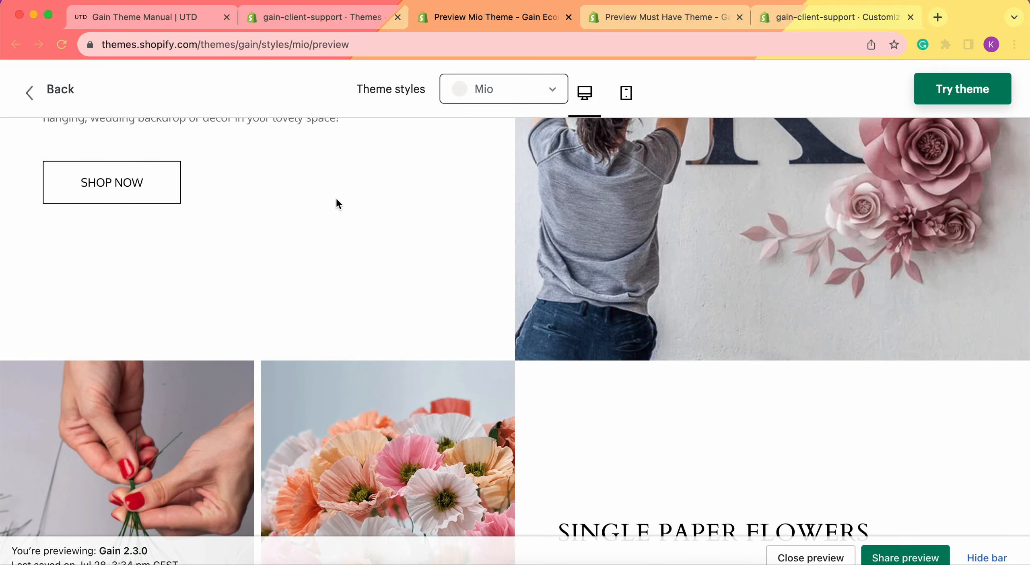
pyautogui.scroll(-5, 337, 199)
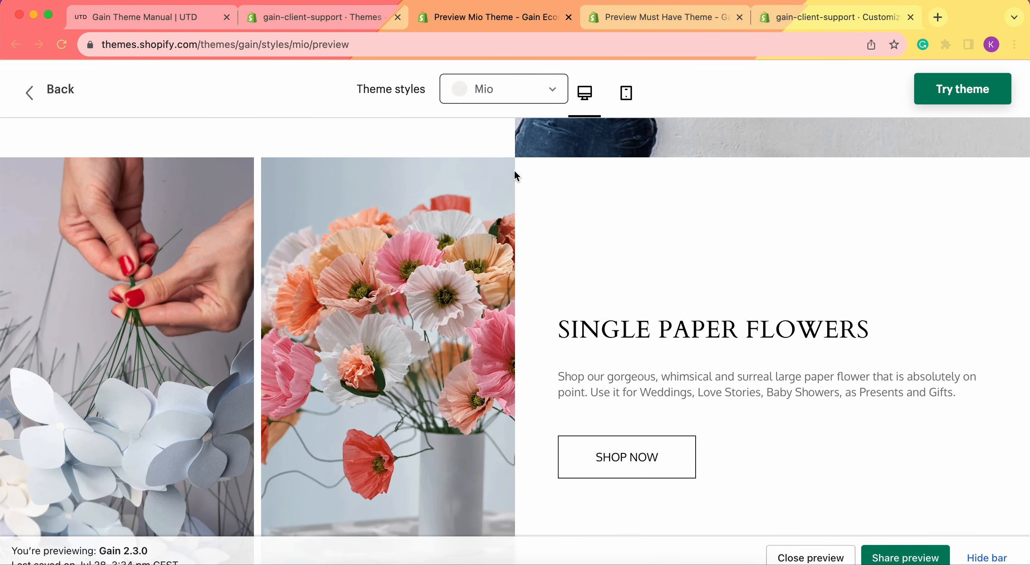
pyautogui.scroll(-2, 434, 228)
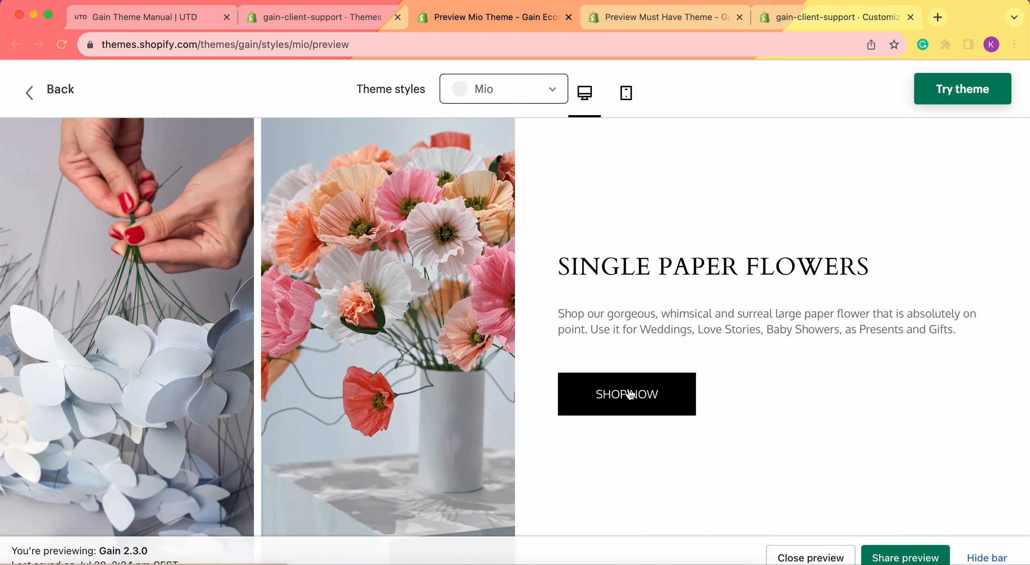
# Step: Examine the Valentine's Day outfits image-with-text section in the Must Have theme preview and return to the Mio preview
pyautogui.click(679, 21)
pyautogui.scroll(-2, 354, 260)
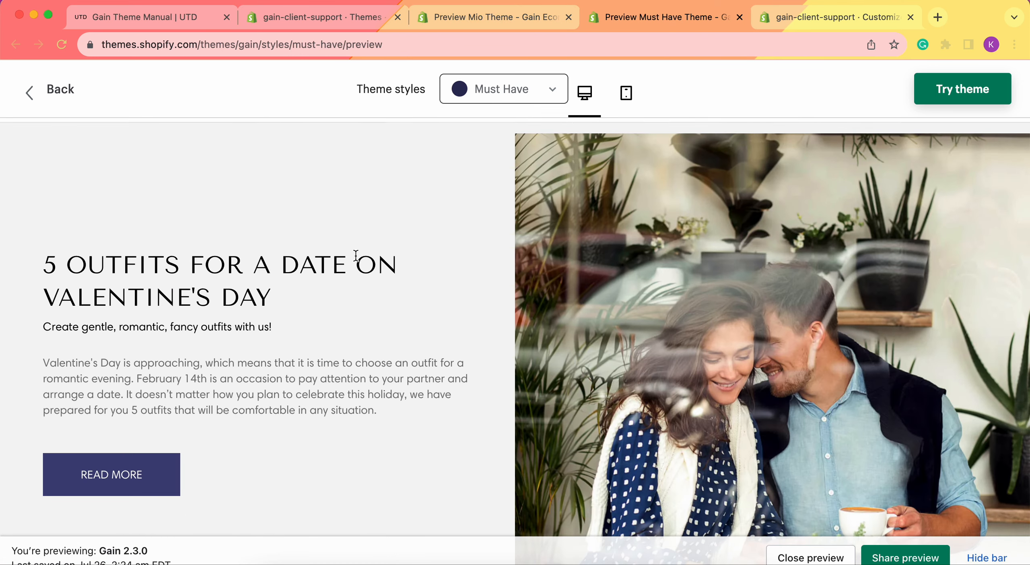
pyautogui.scroll(-1, 241, 343)
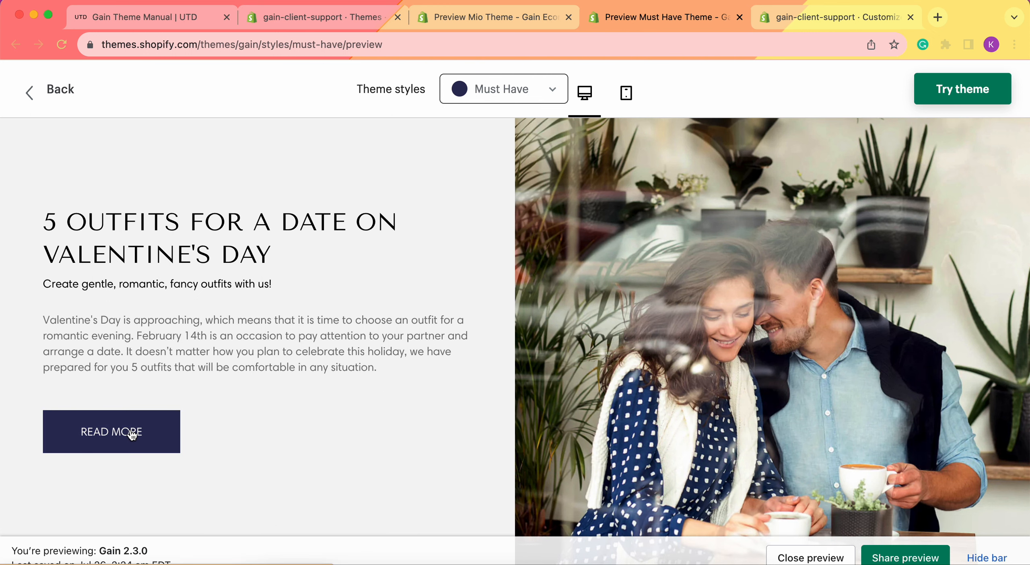
pyautogui.scroll(-2, 132, 435)
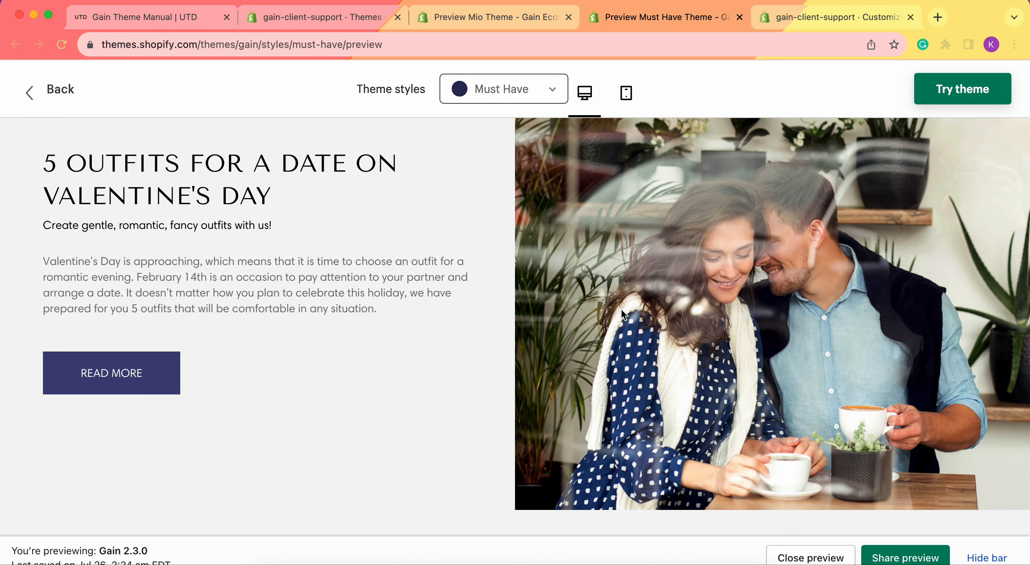
pyautogui.scroll(3, 261, 262)
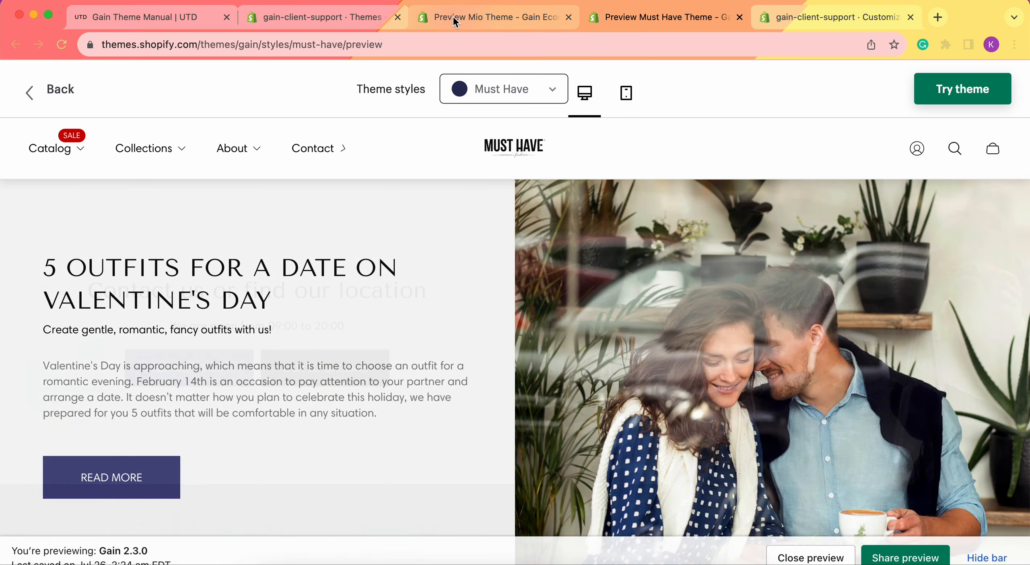
pyautogui.click(453, 17)
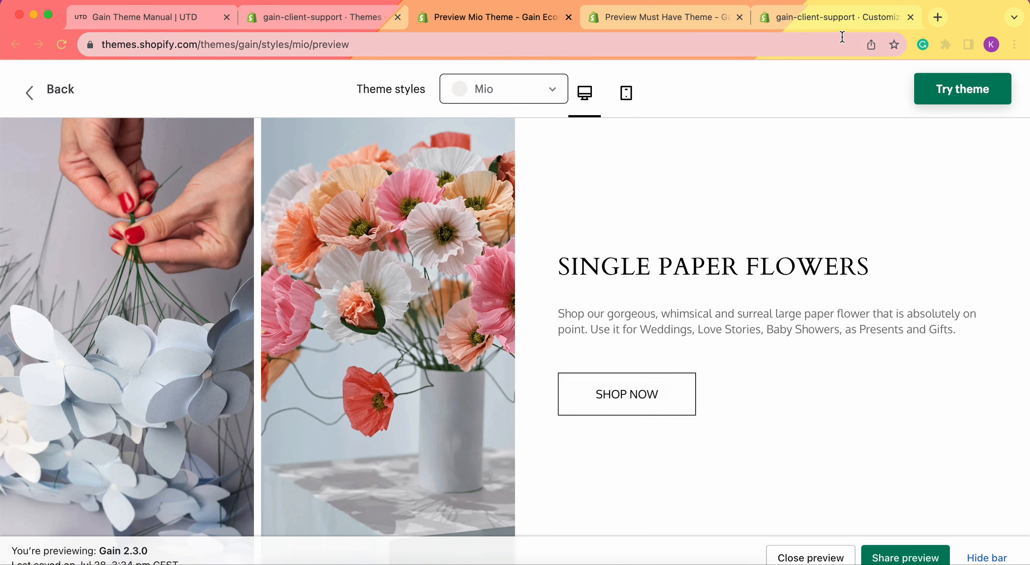
# Step: Switch to the Gain theme editor and choose the Home page template for editing
pyautogui.click(812, 18)
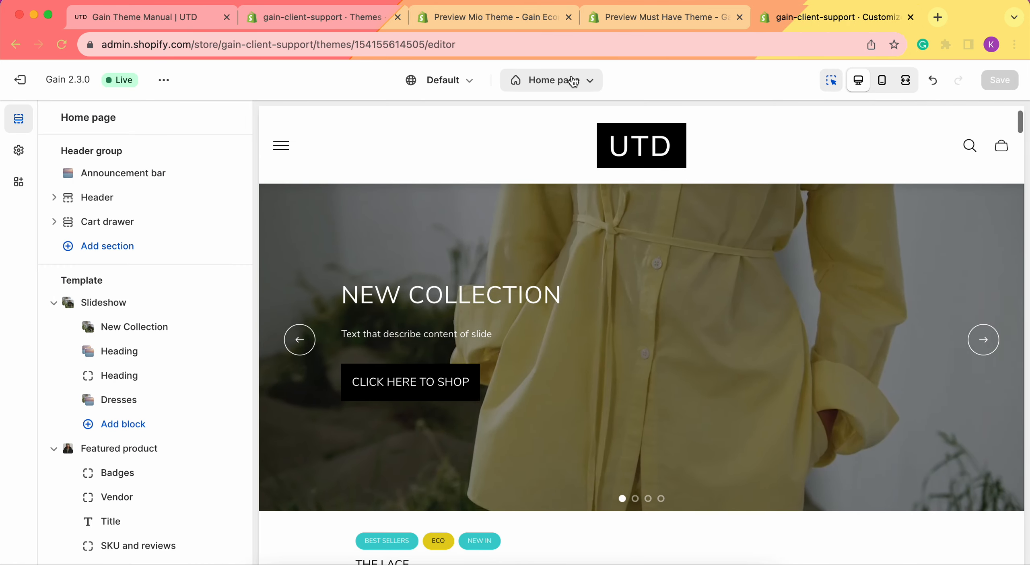
pyautogui.click(552, 79)
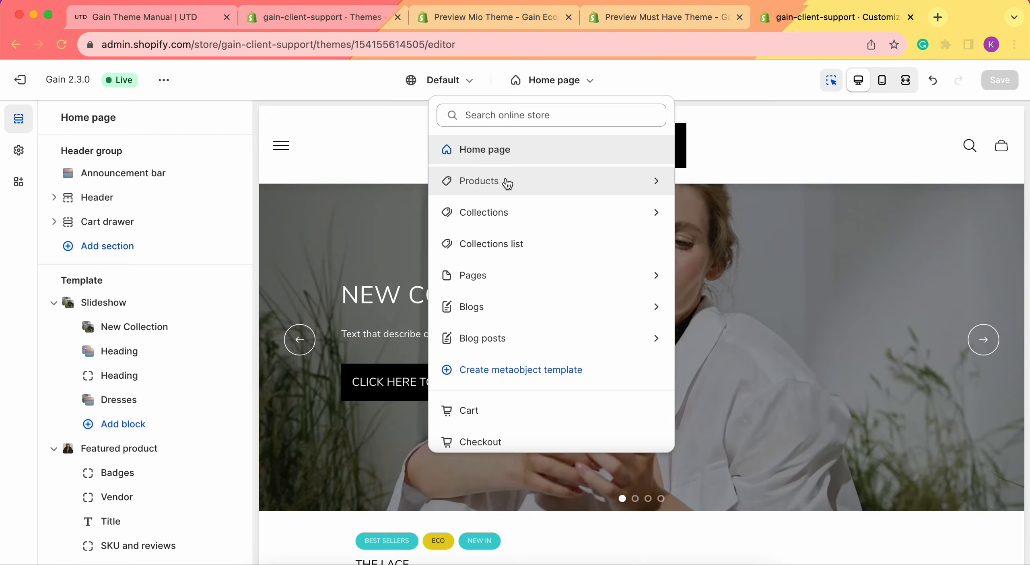
pyautogui.click(504, 158)
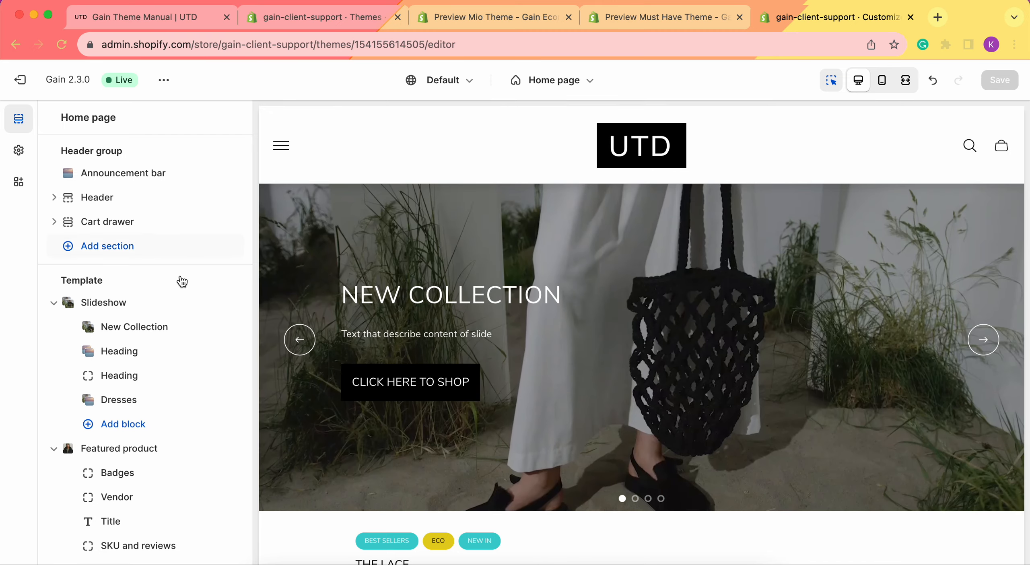
# Step: Add an Image with text section after the Collection list in the home page template and open its settings
pyautogui.scroll(-10, 179, 281)
pyautogui.scroll(-20, 182, 281)
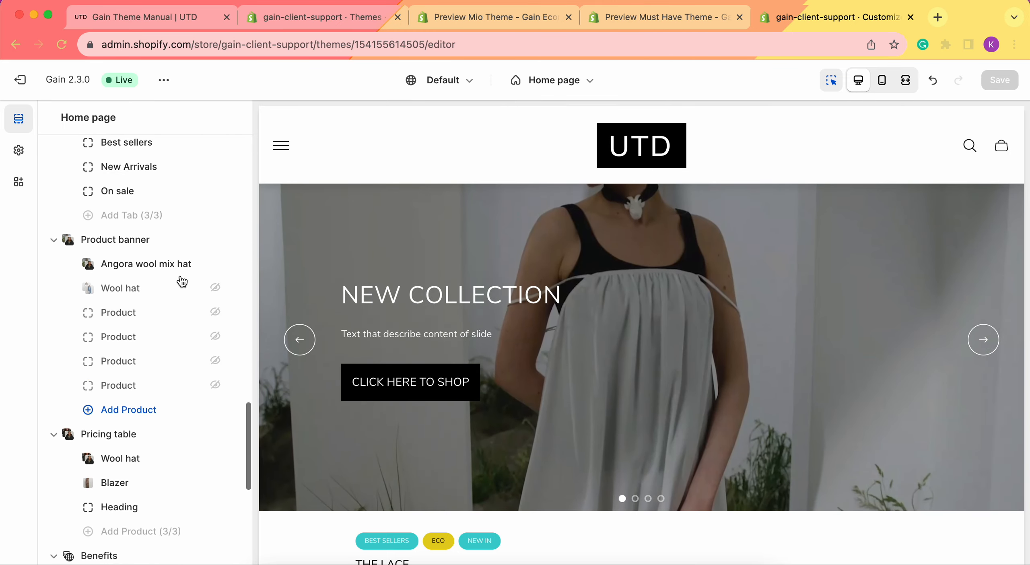
pyautogui.scroll(-5, 179, 280)
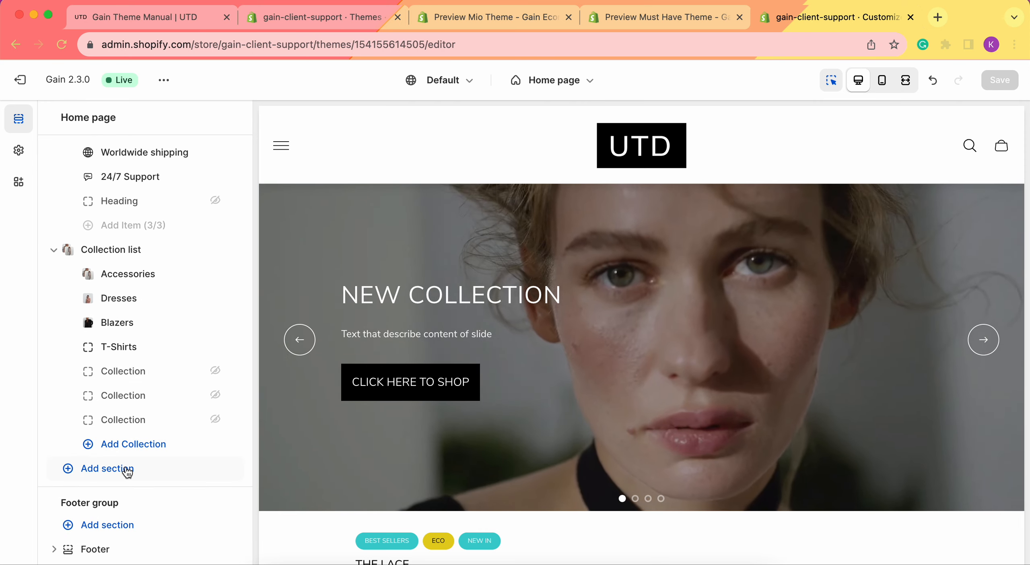
pyautogui.click(127, 470)
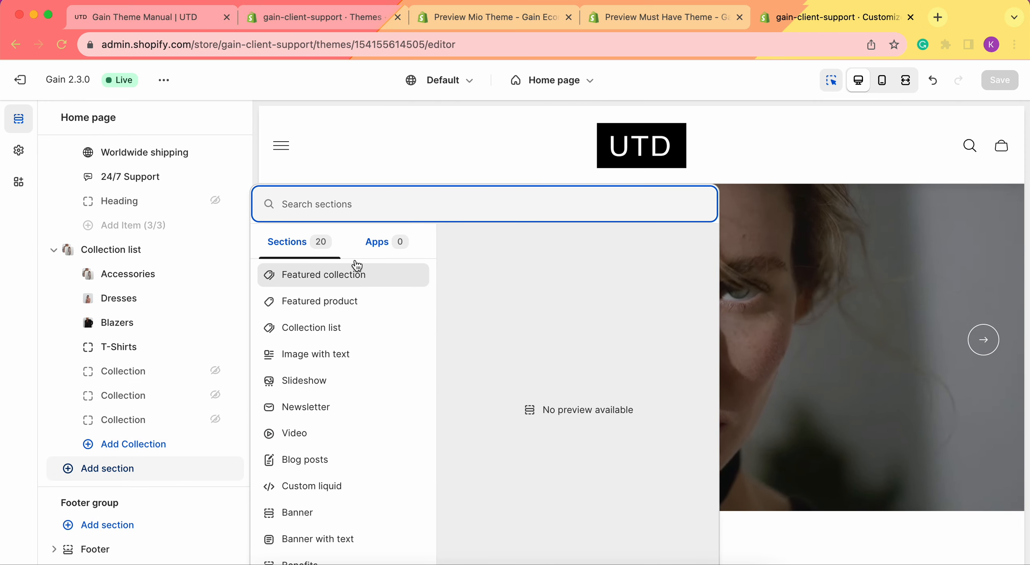
pyautogui.click(341, 364)
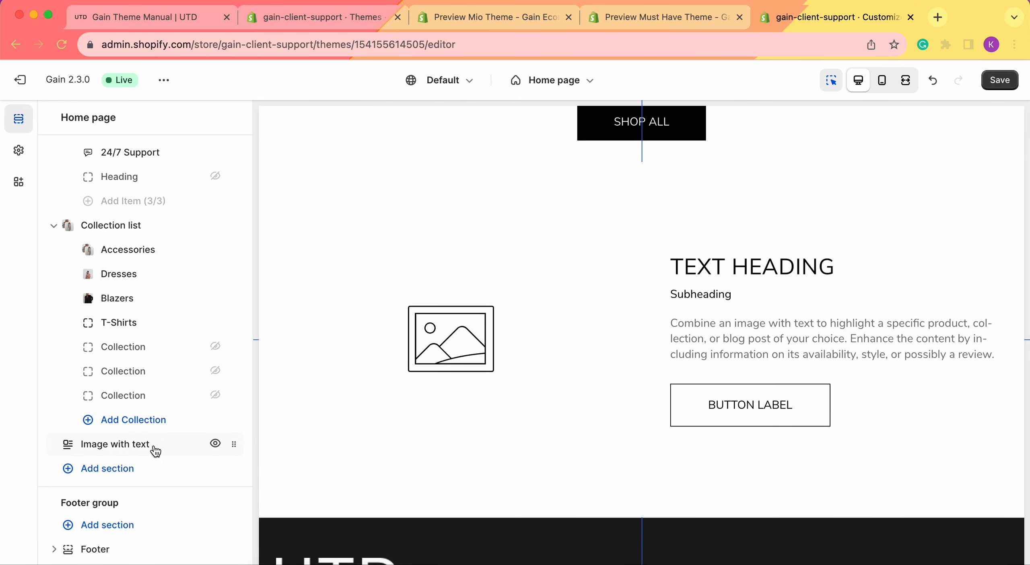
pyautogui.click(154, 450)
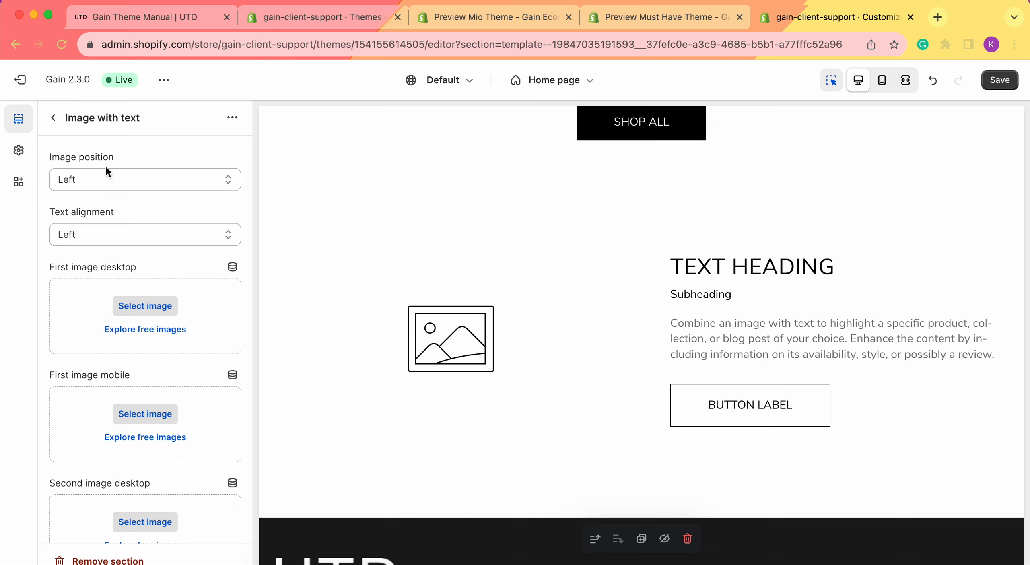
# Step: Try the Right image position for the Image with text section and set it back to Left
pyautogui.click(98, 179)
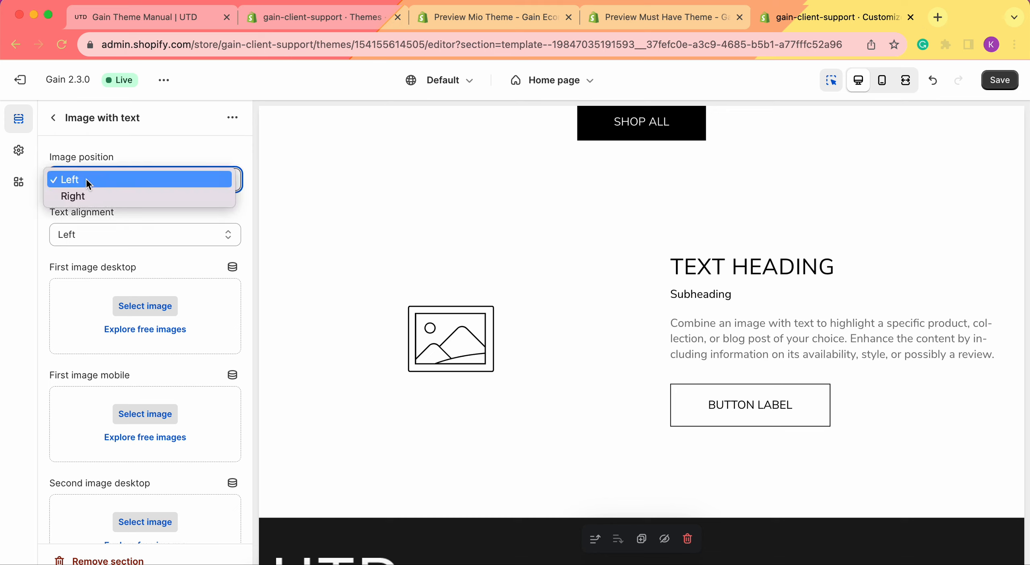
pyautogui.click(103, 195)
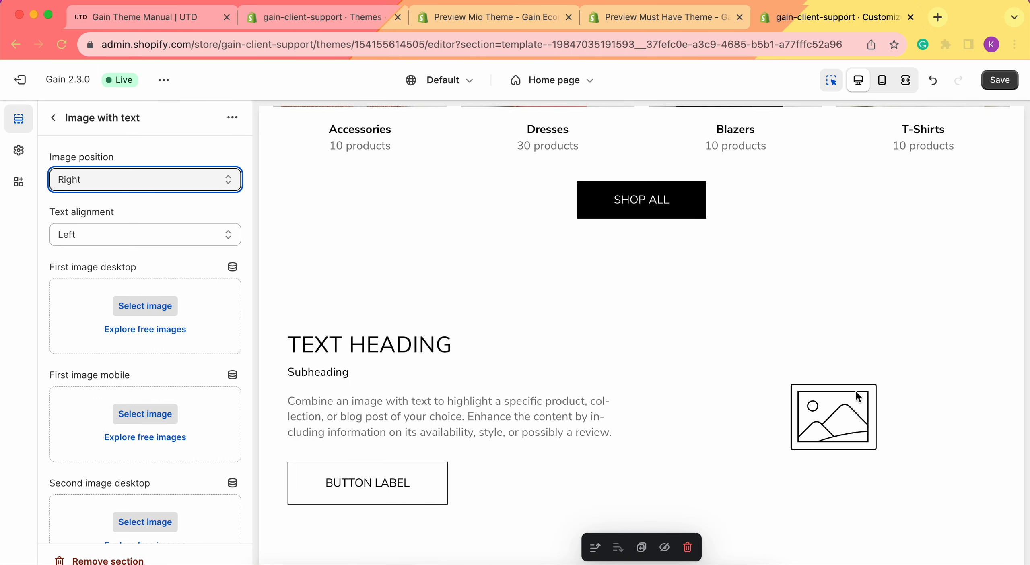
pyautogui.click(124, 173)
pyautogui.click(103, 163)
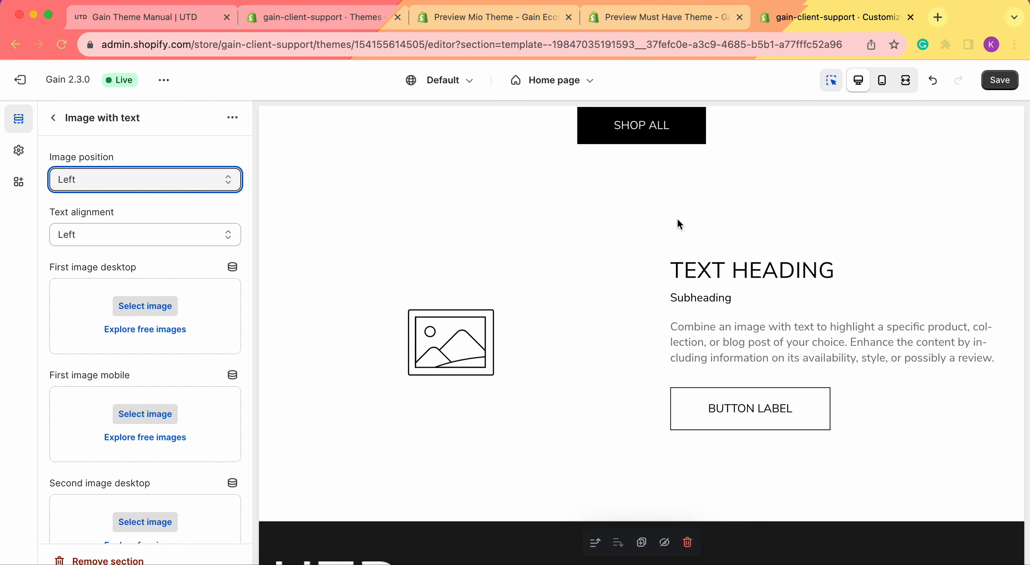
# Step: Try the Right text alignment for the Image with text section and set it back to Left
pyautogui.click(173, 225)
pyautogui.click(138, 252)
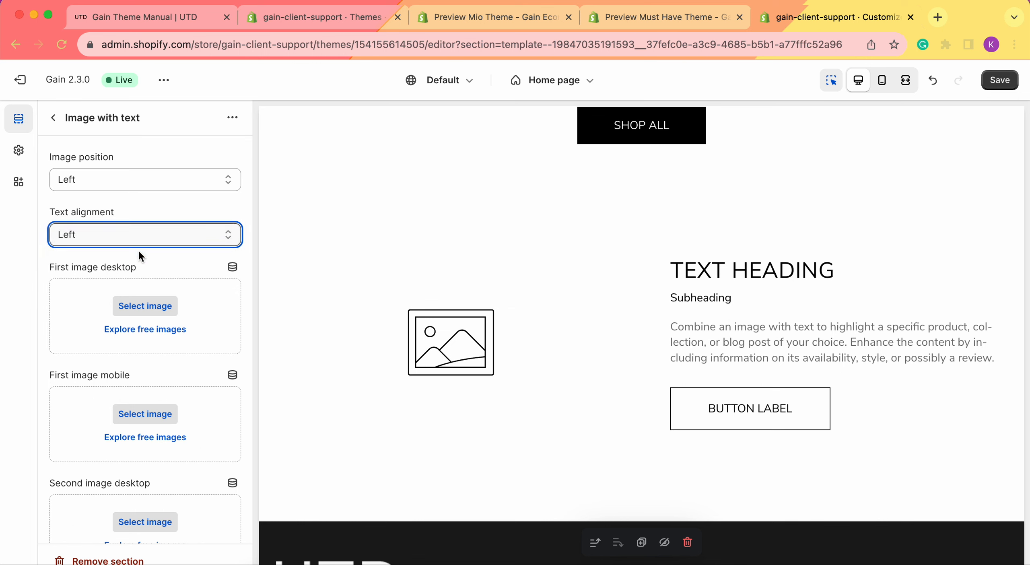
pyautogui.click(110, 240)
pyautogui.click(98, 251)
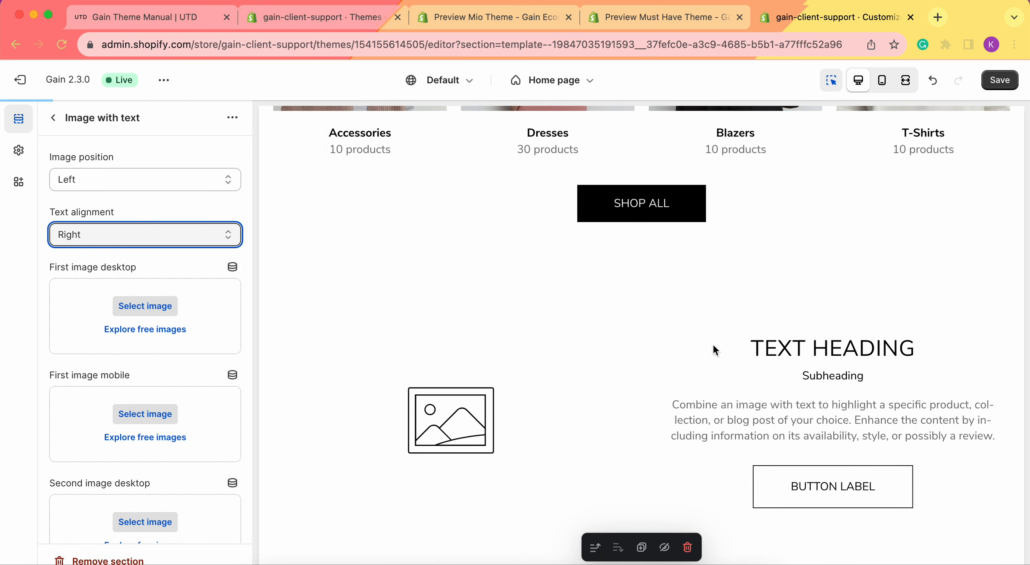
pyautogui.click(129, 235)
pyautogui.click(92, 205)
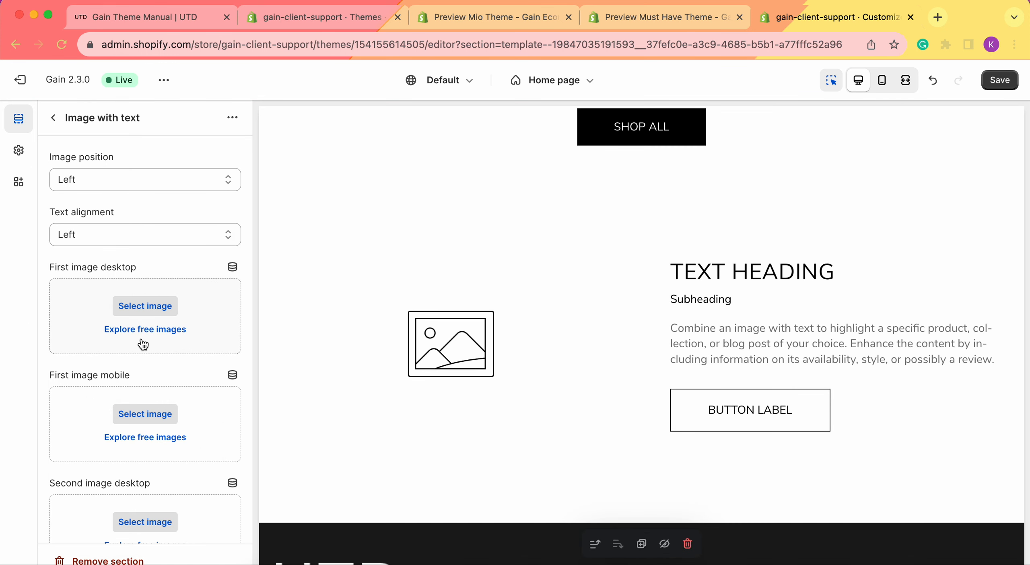
# Step: Set photo-14_1 from the store library as the section's first desktop image
pyautogui.scroll(-2, 143, 343)
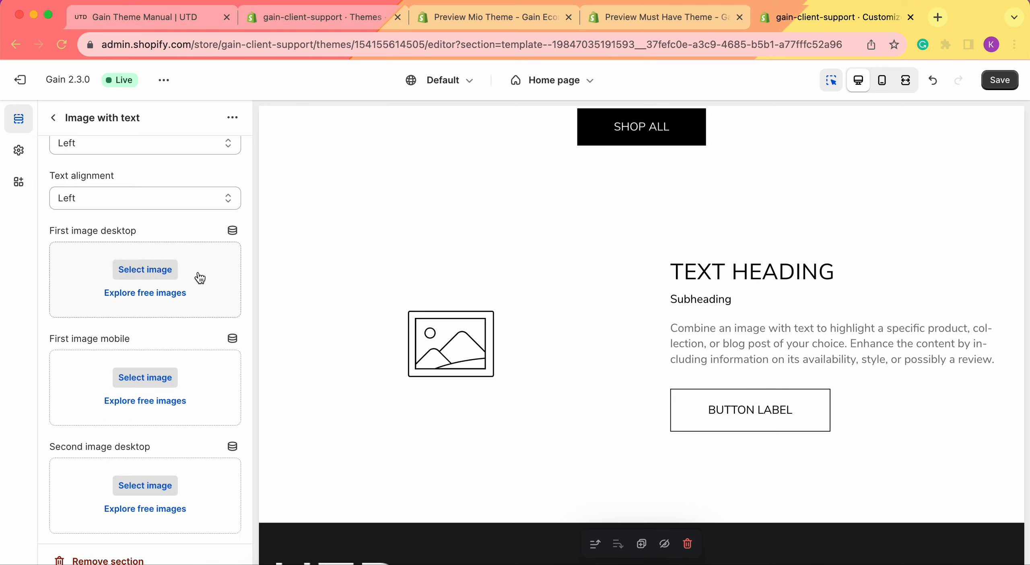
pyautogui.click(162, 277)
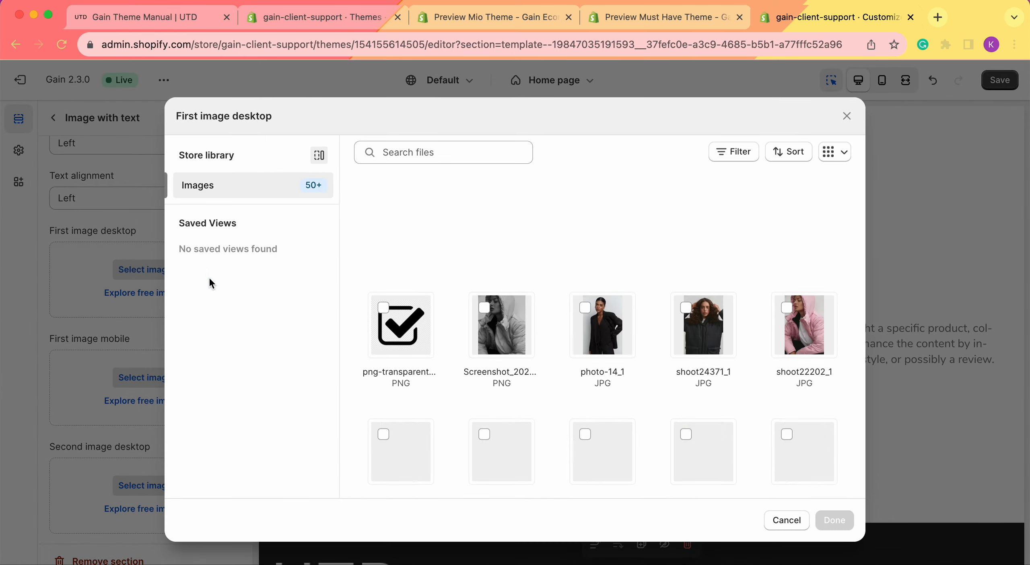
pyautogui.scroll(-1, 595, 322)
pyautogui.click(586, 291)
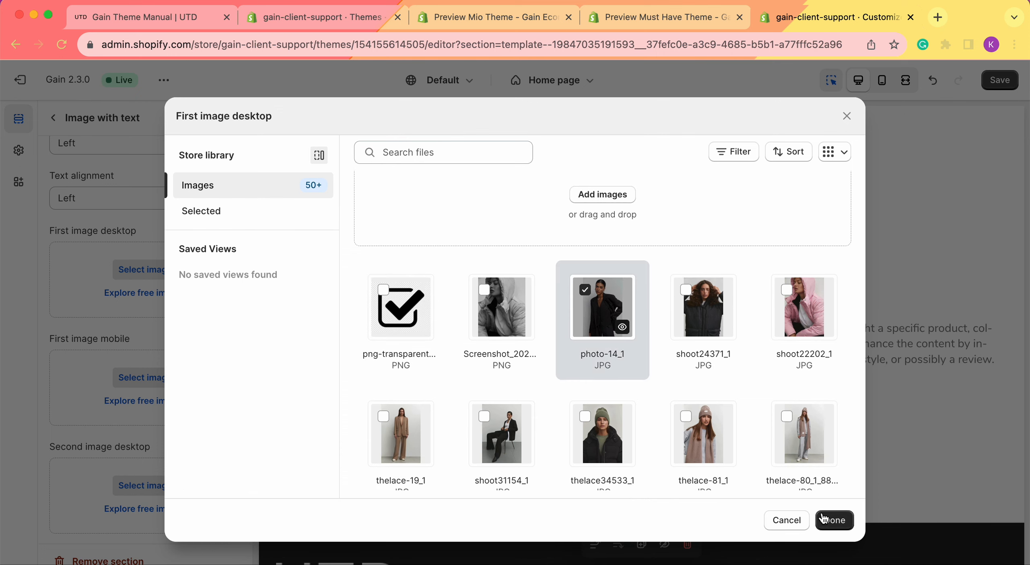
pyautogui.click(834, 520)
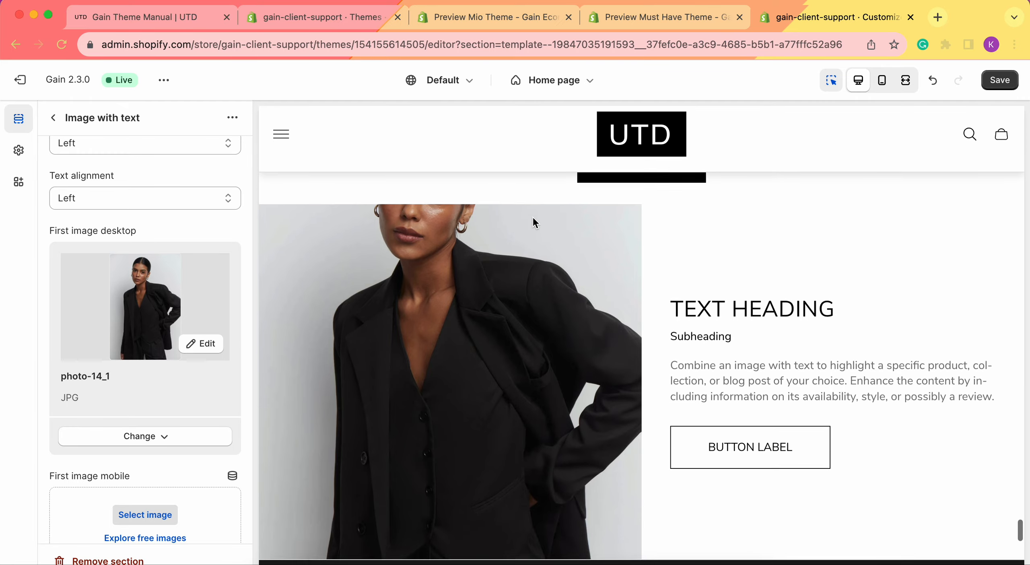
# Step: Add a focal point just below the model's chin on the first desktop image and save the image edit
pyautogui.scroll(-2, 697, 367)
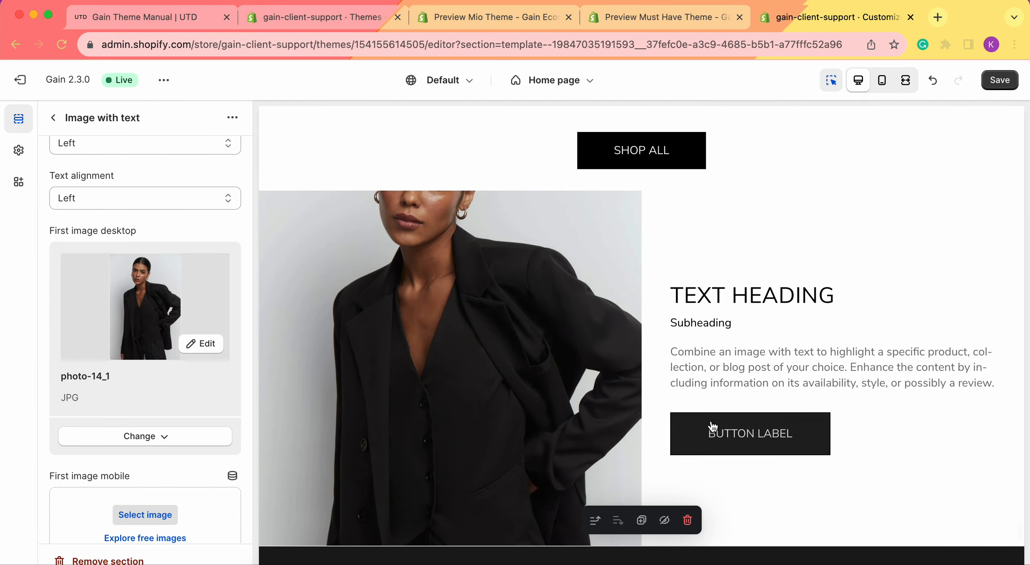
pyautogui.scroll(-3, 167, 308)
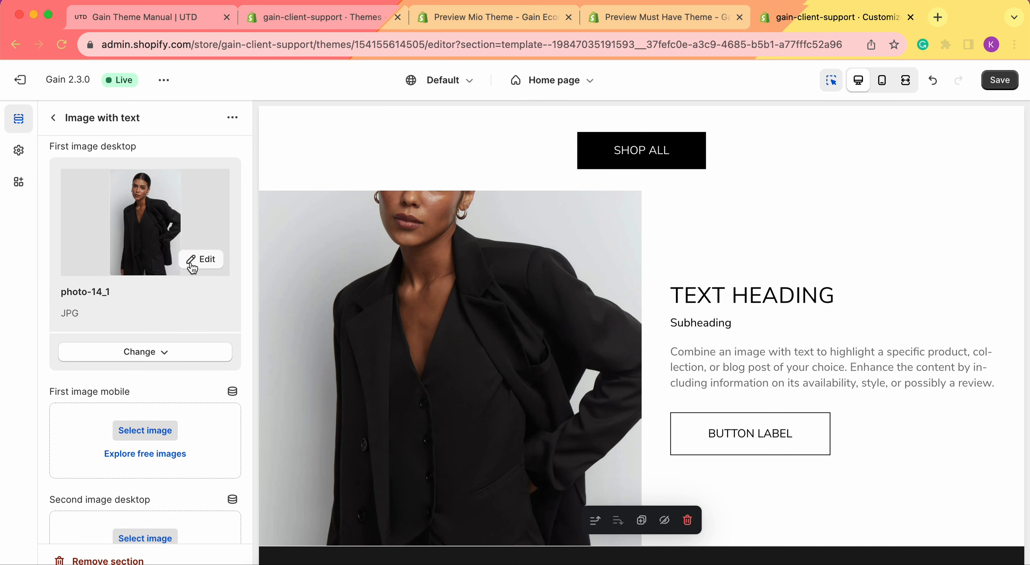
pyautogui.scroll(-1, 572, 275)
pyautogui.scroll(1, 571, 273)
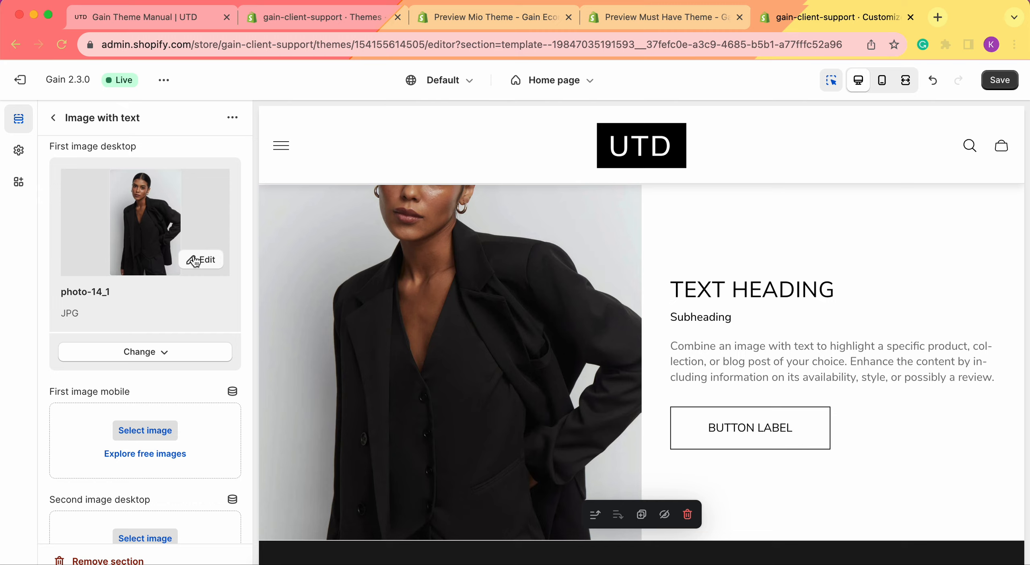
pyautogui.click(195, 261)
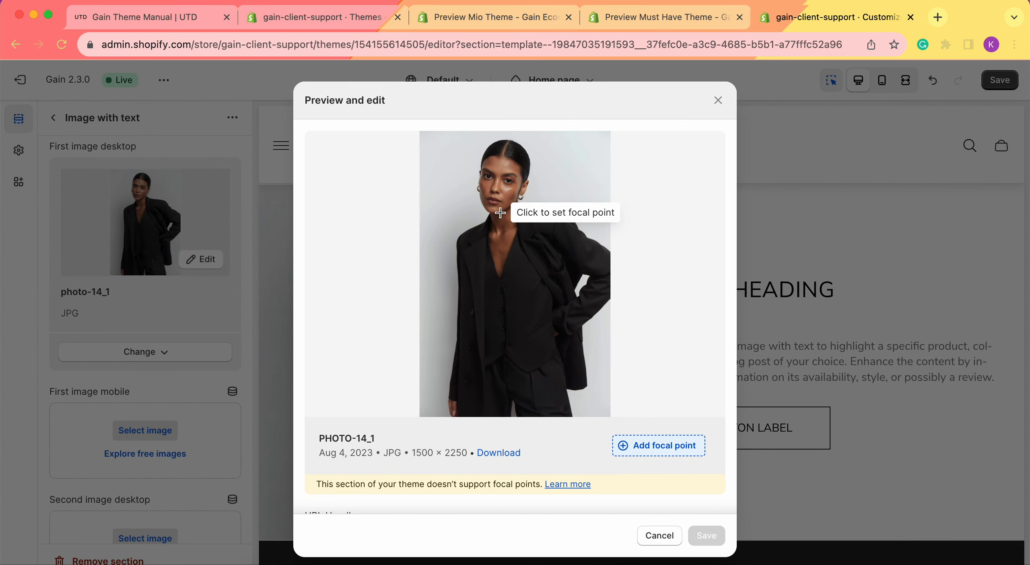
pyautogui.click(500, 212)
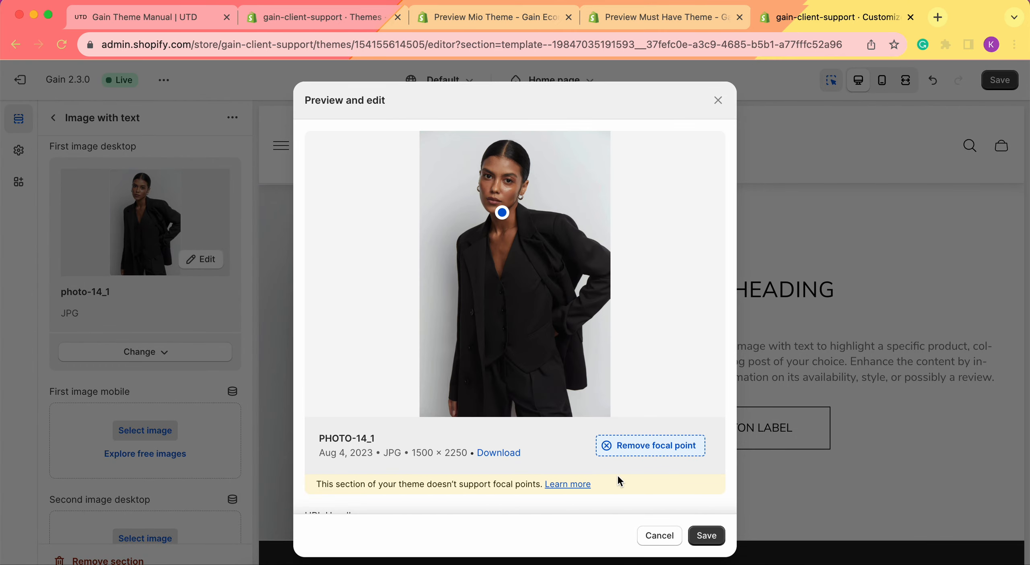
pyautogui.click(707, 536)
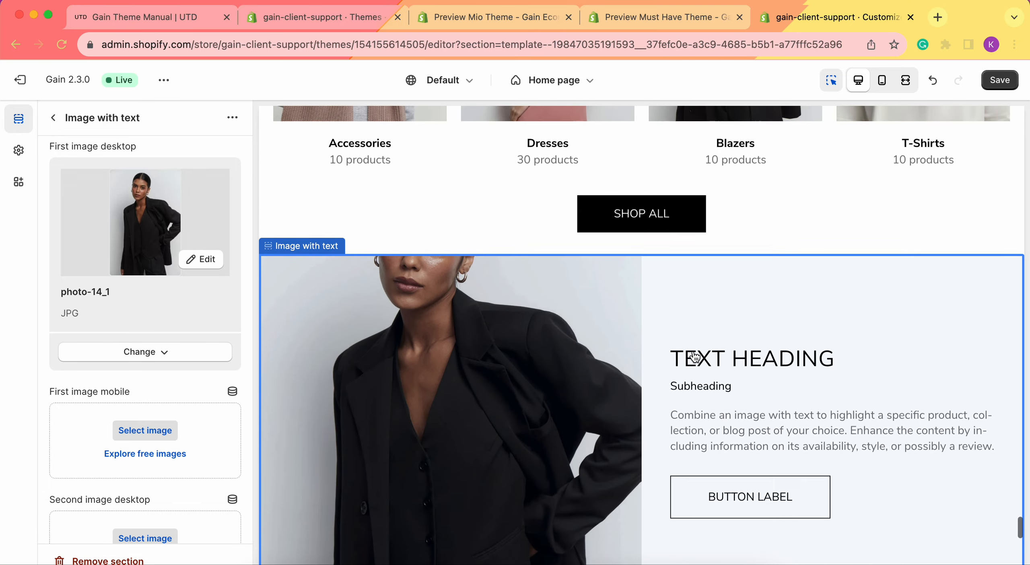
# Step: Move the focal point on the first desktop image up to the model's forehead and save the image edit
pyautogui.click(198, 262)
pyautogui.click(502, 212)
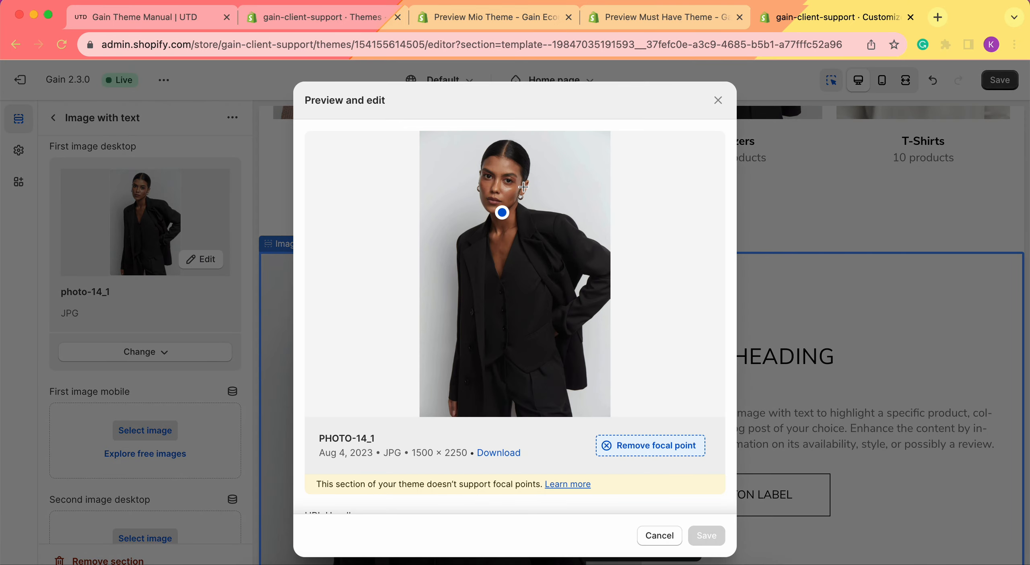
pyautogui.click(501, 180)
pyautogui.click(706, 536)
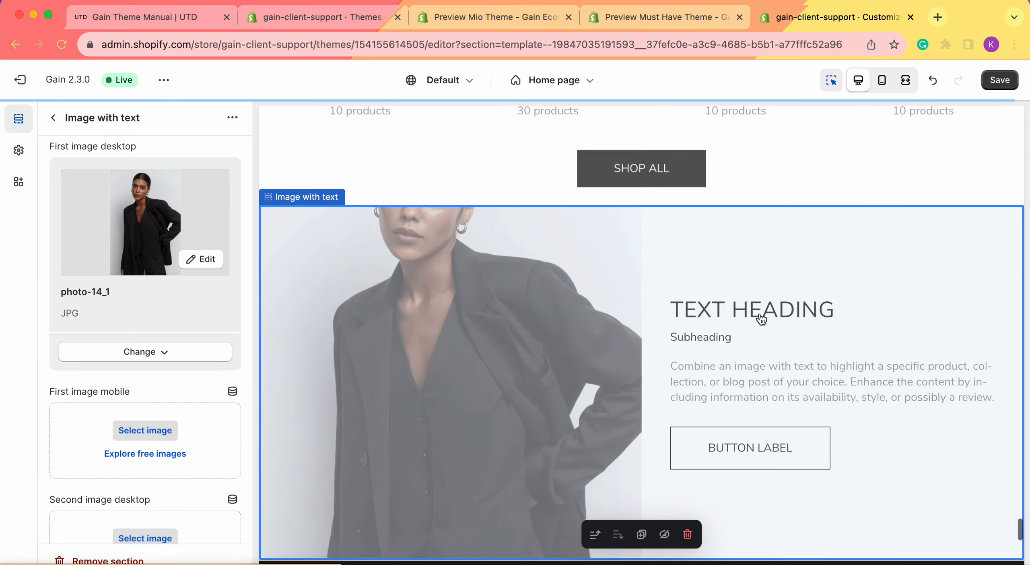
pyautogui.click(205, 260)
pyautogui.click(491, 182)
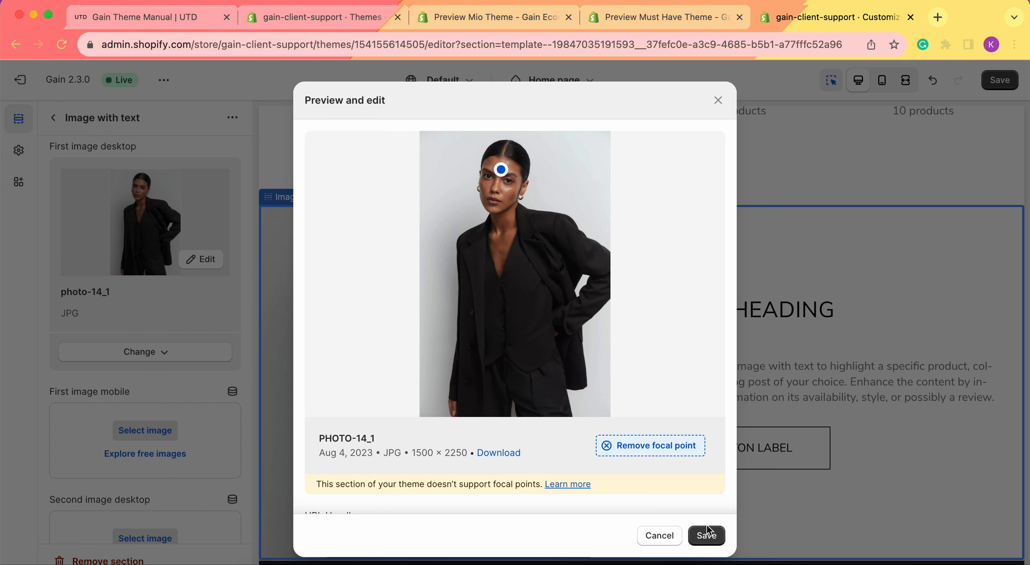
pyautogui.click(707, 535)
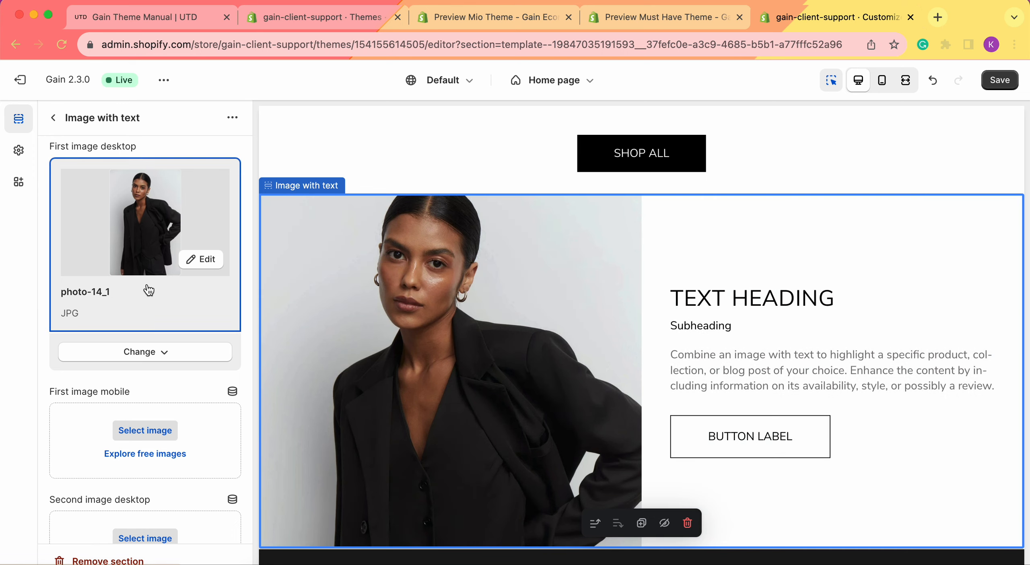
# Step: Check how the Image with text section looks in the mobile preview and return to the desktop preview
pyautogui.scroll(-3, 145, 242)
pyautogui.click(879, 89)
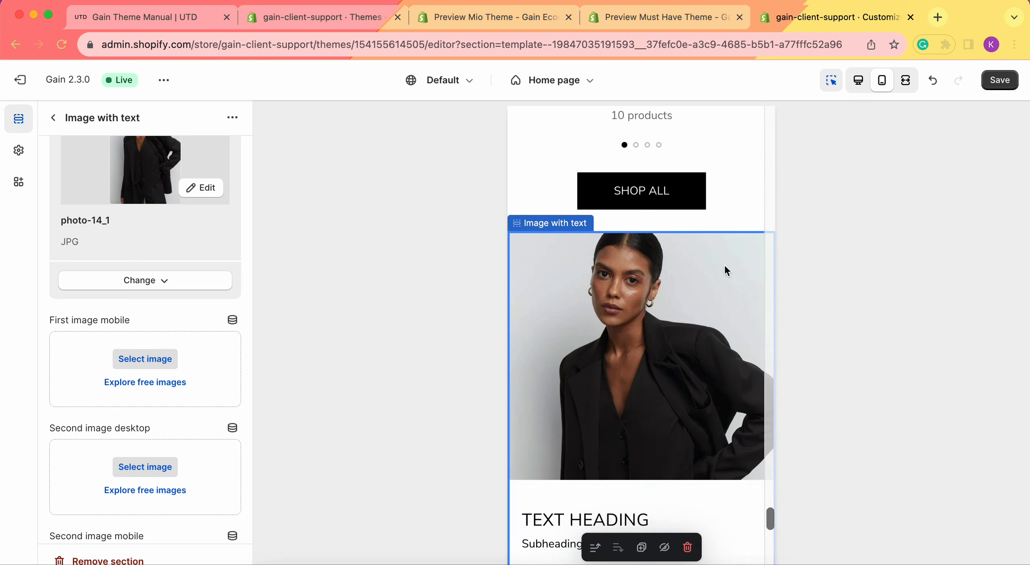
pyautogui.scroll(-4, 660, 327)
pyautogui.scroll(-2, 621, 310)
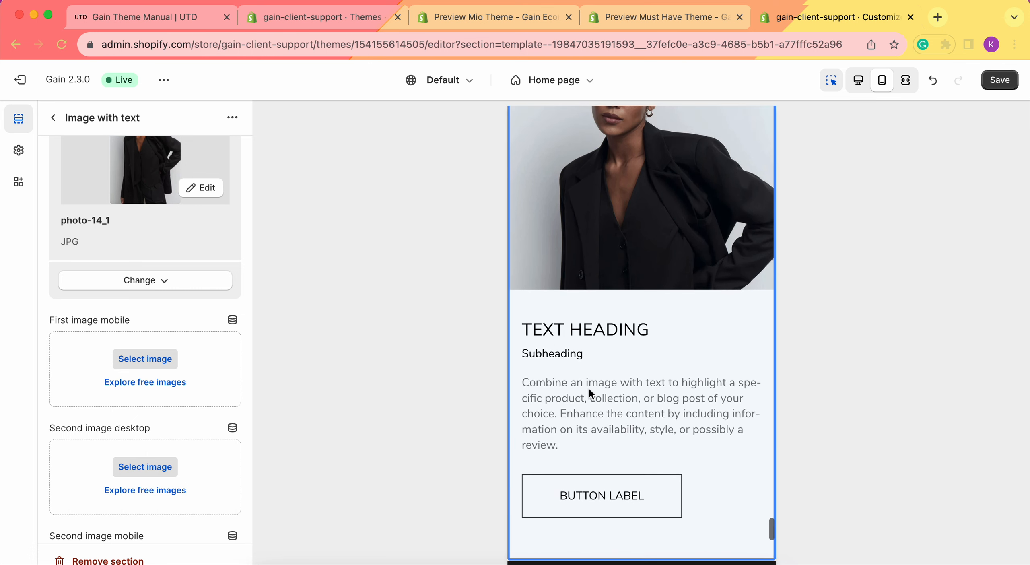
pyautogui.click(860, 82)
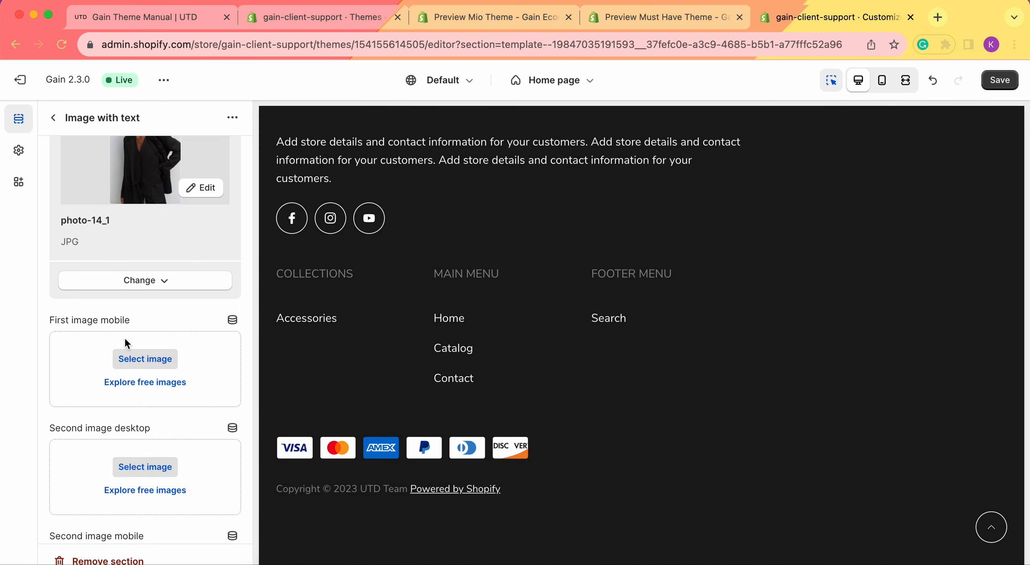
# Step: Set thelace-81_1 from the store library as the section's first mobile image
pyautogui.scroll(-2, 167, 312)
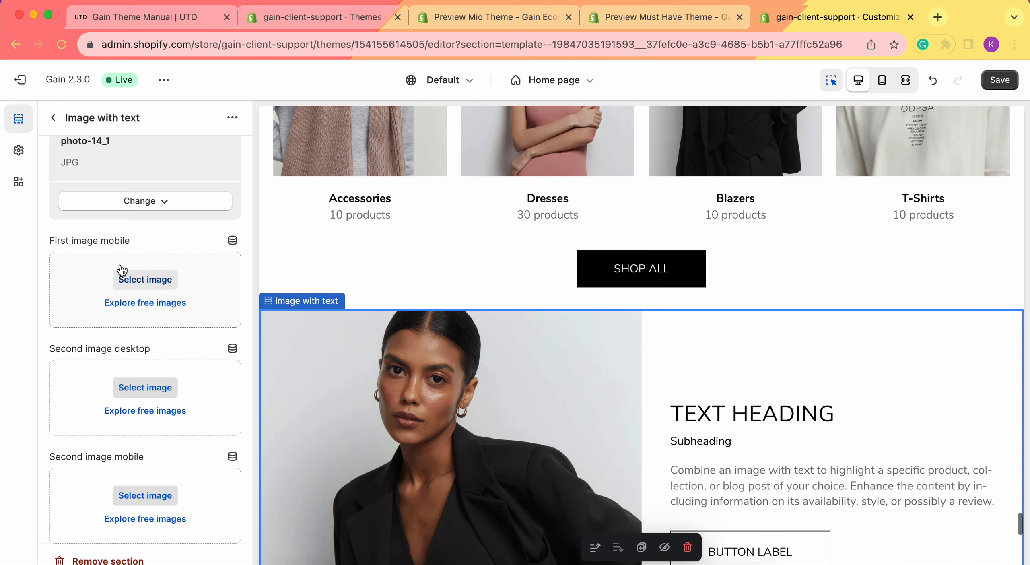
pyautogui.click(132, 278)
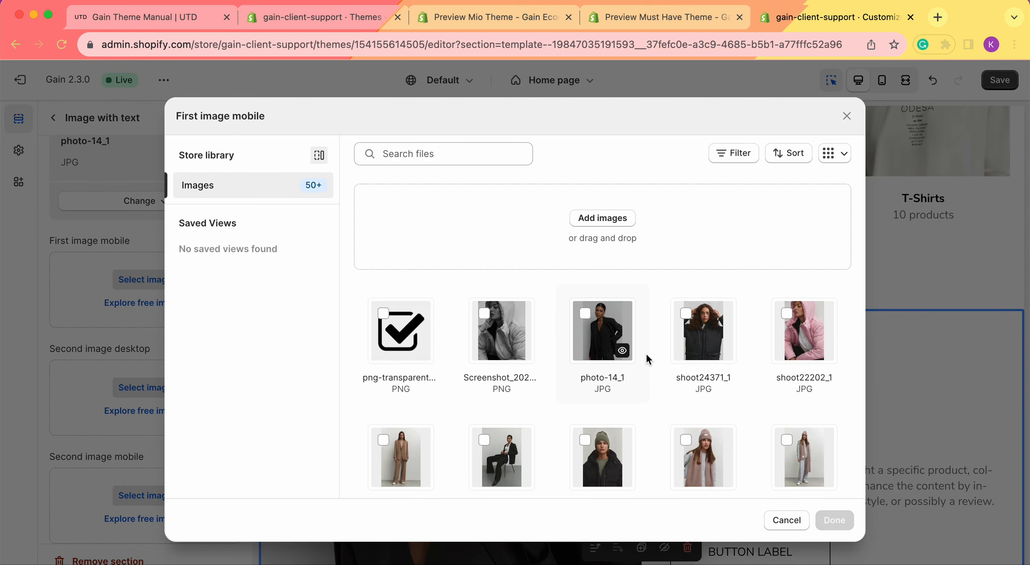
pyautogui.scroll(-2, 646, 353)
pyautogui.click(704, 362)
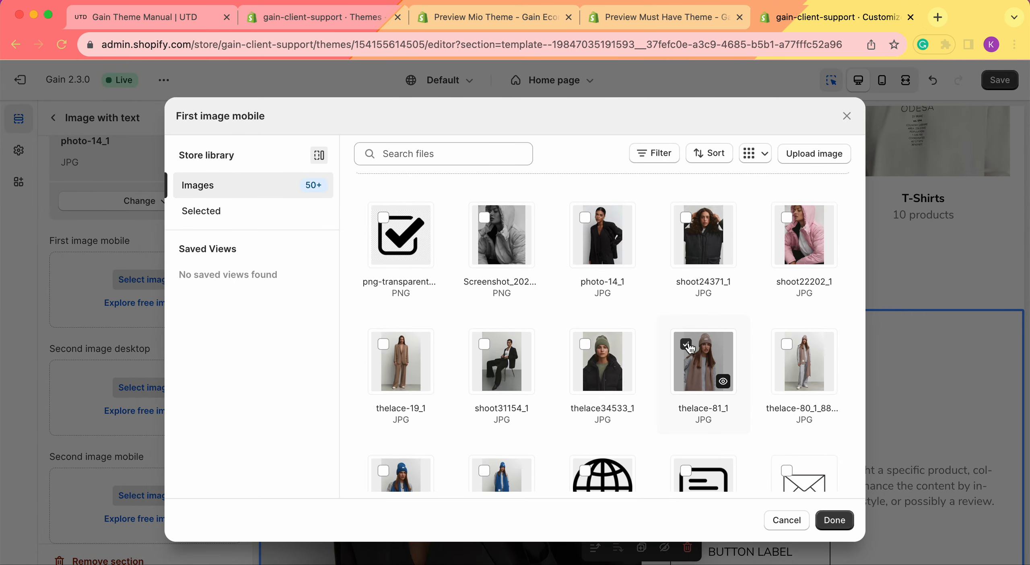
pyautogui.click(835, 520)
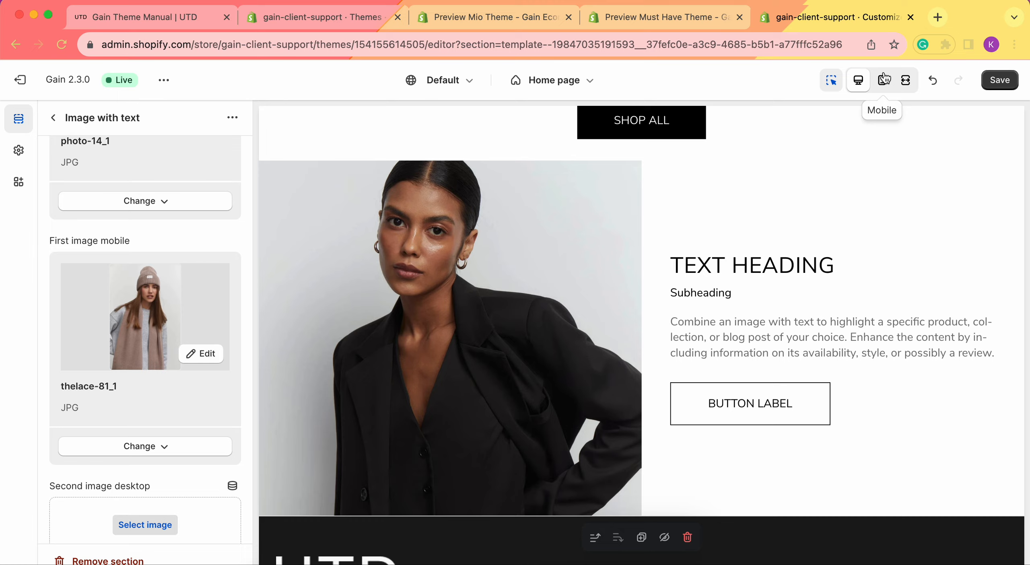
# Step: Compare the first image of the section in the mobile and desktop previews
pyautogui.click(882, 80)
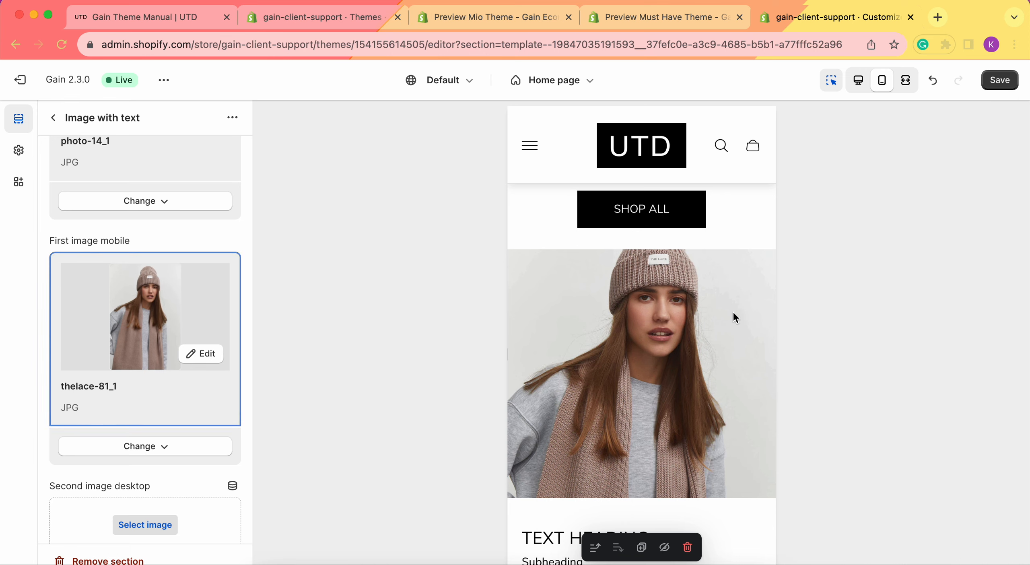
pyautogui.click(867, 85)
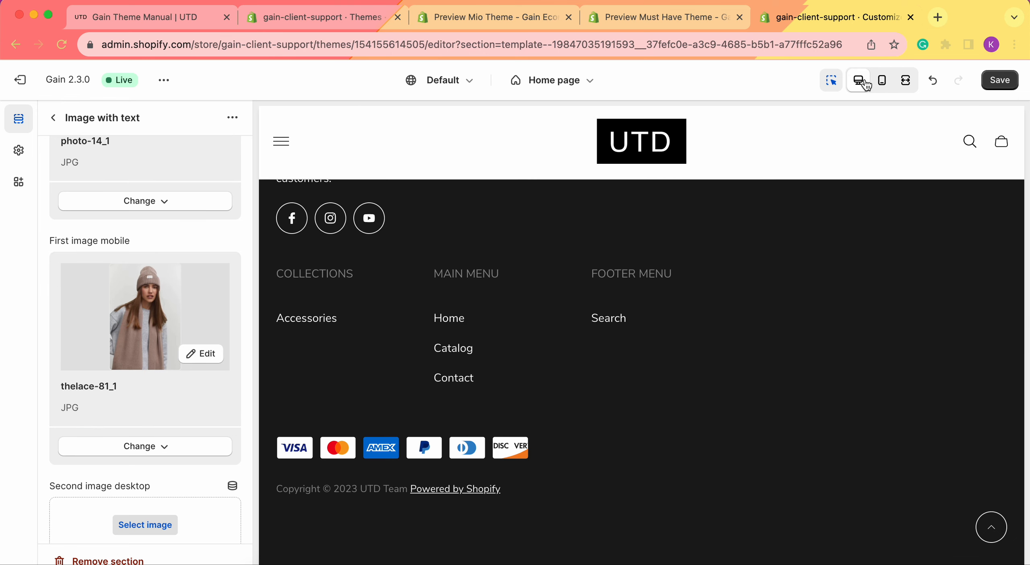
pyautogui.scroll(-4, 568, 316)
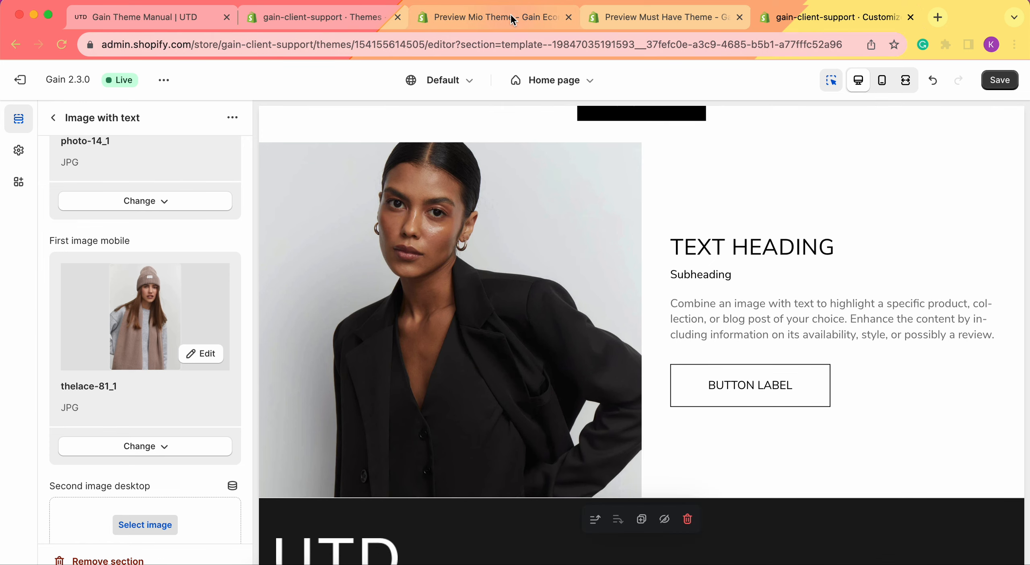
# Step: Set shoot31154_1 from the store library as the section's second desktop image
pyautogui.scroll(-4, 137, 327)
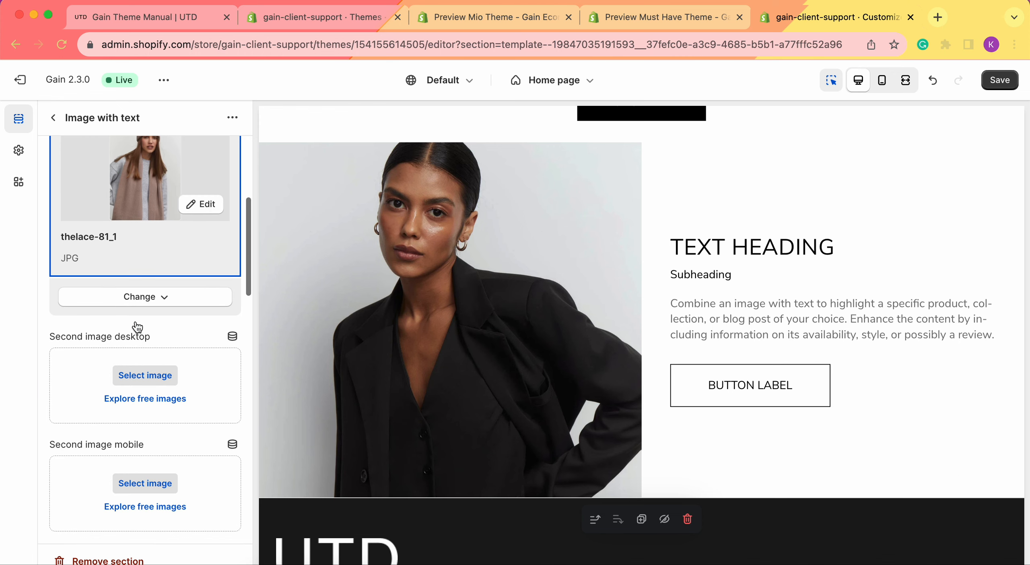
pyautogui.scroll(-3, 137, 326)
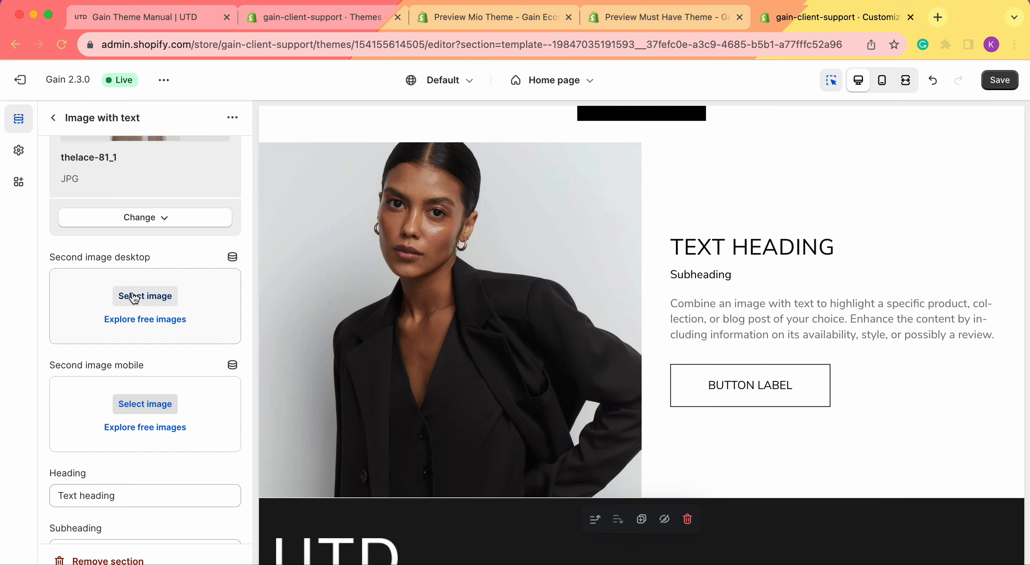
pyautogui.click(134, 297)
pyautogui.click(485, 443)
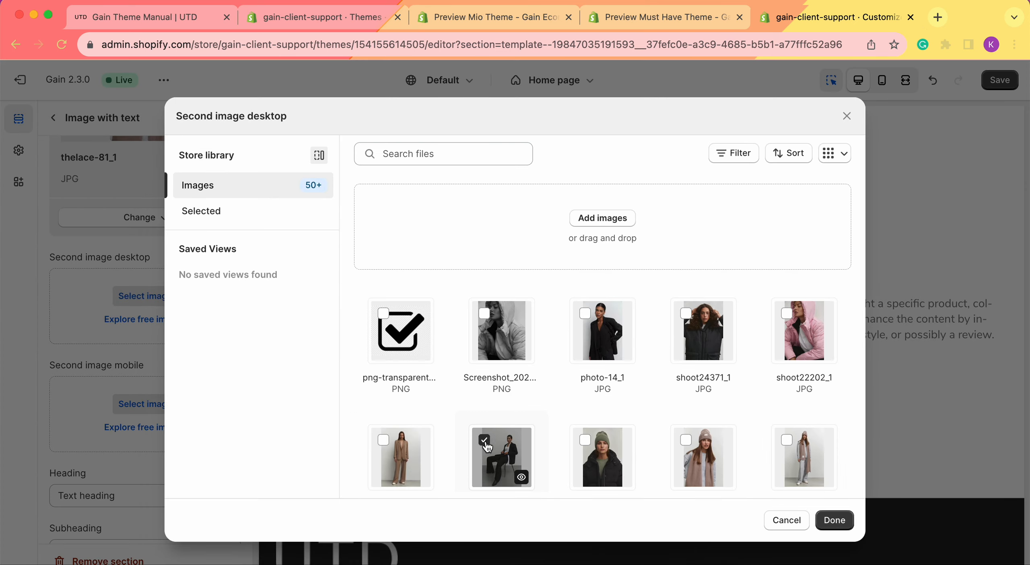
pyautogui.click(835, 520)
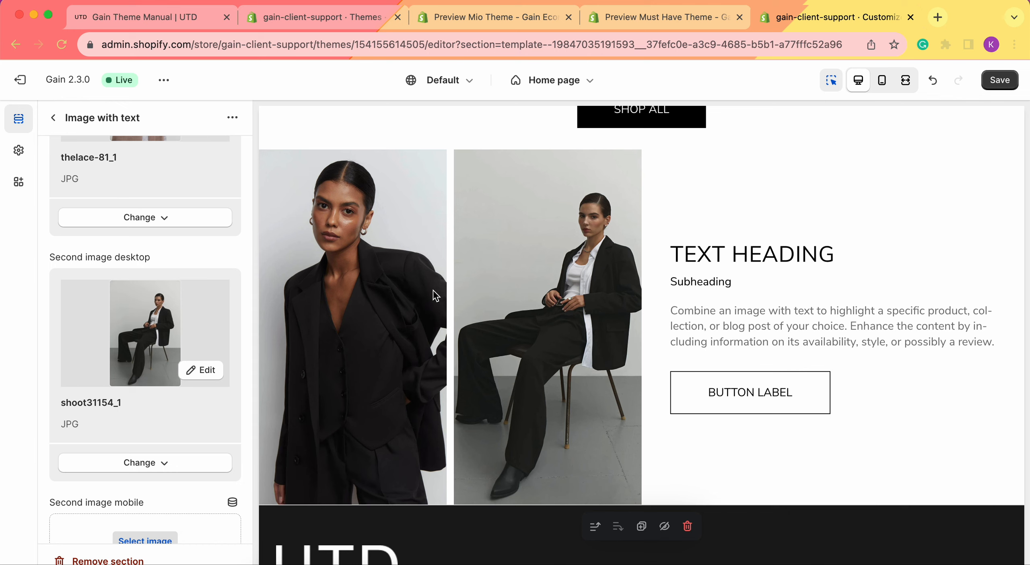
# Step: Switch to the mobile preview and set thelace-77_1_dfd29c81-e1e8-4676-9f66-648dc6615cdf from the store library as the second mobile image
pyautogui.scroll(-4, 169, 278)
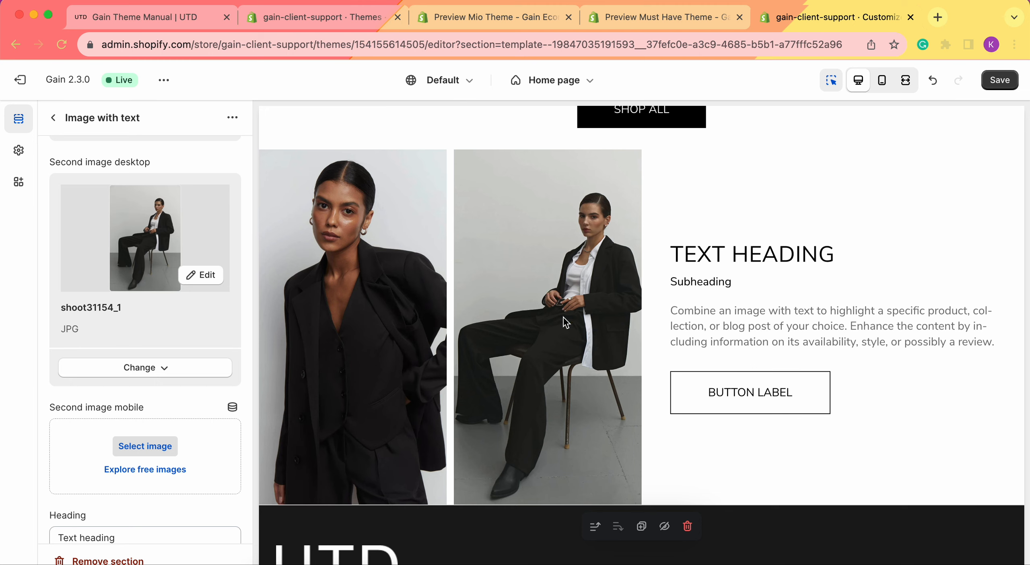
pyautogui.click(883, 84)
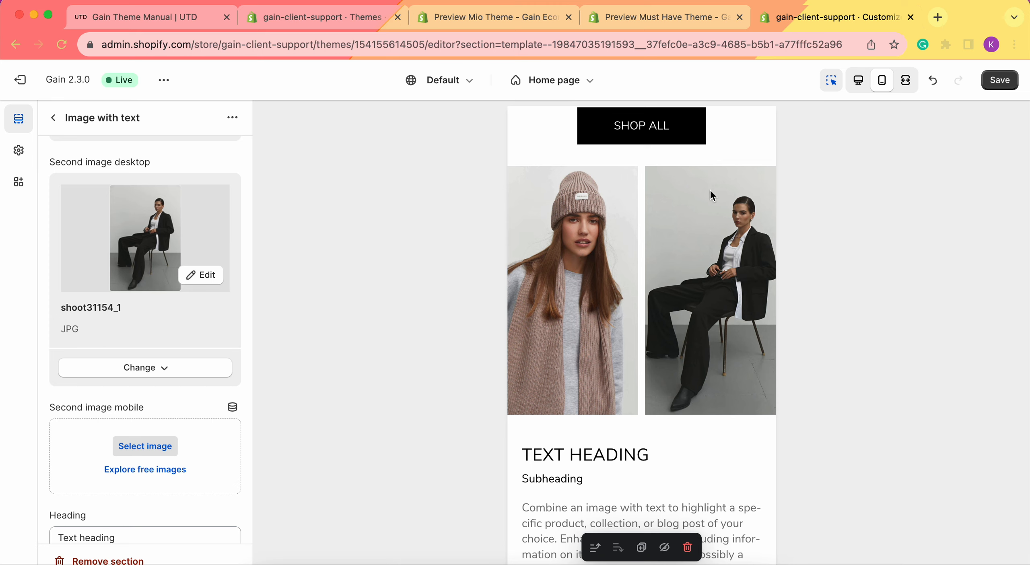
pyautogui.scroll(-2, 140, 384)
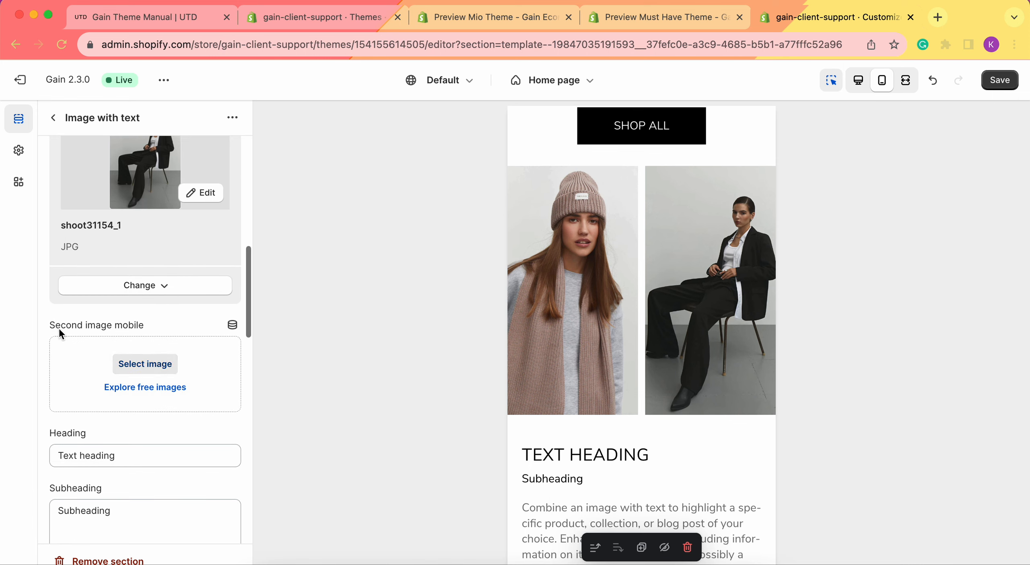
pyautogui.click(147, 366)
pyautogui.scroll(-5, 597, 394)
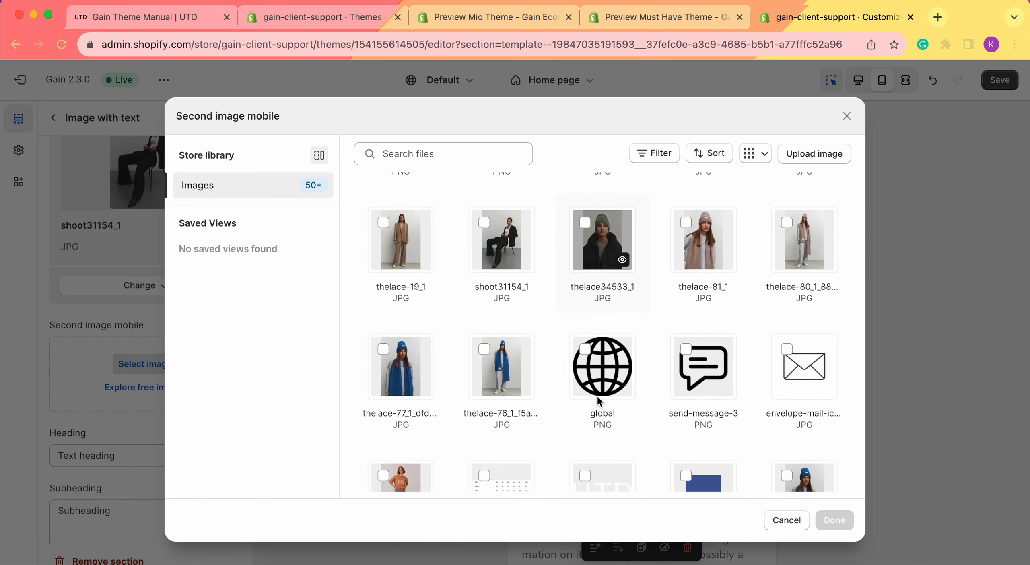
pyautogui.click(402, 366)
pyautogui.click(835, 521)
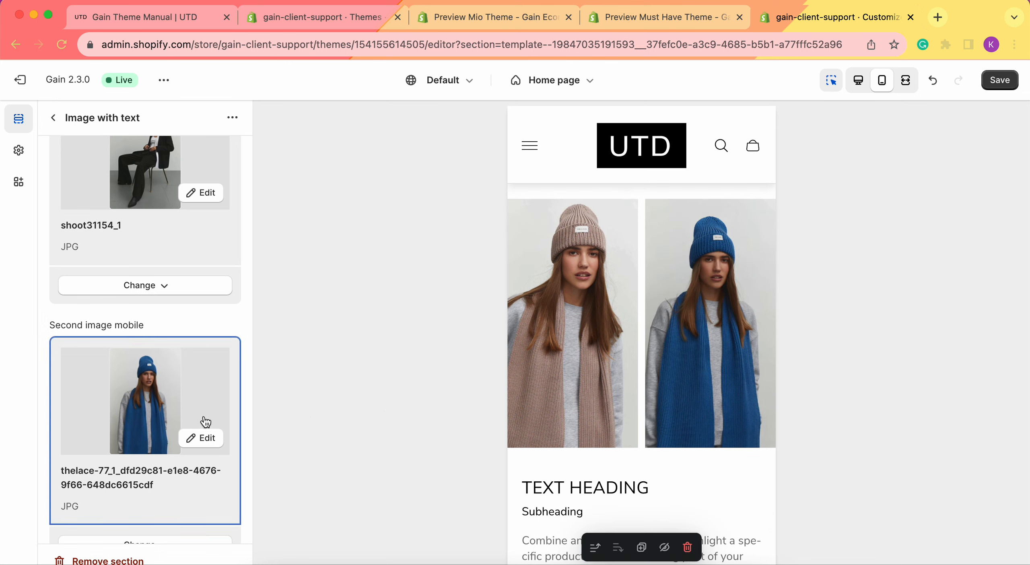
# Step: Switch back to the desktop preview and examine the section with its two images side by side
pyautogui.scroll(2, 173, 413)
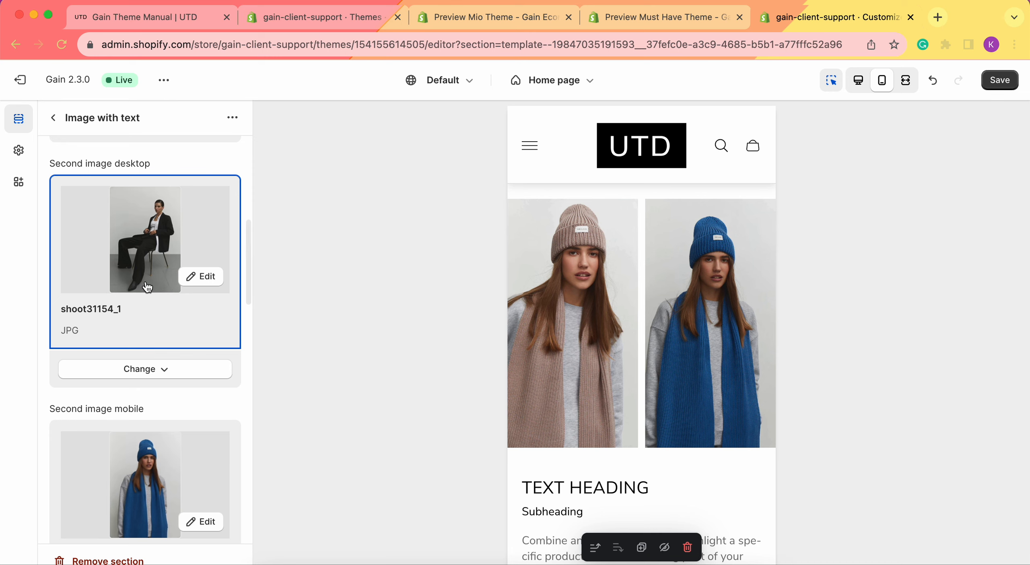
pyautogui.click(859, 82)
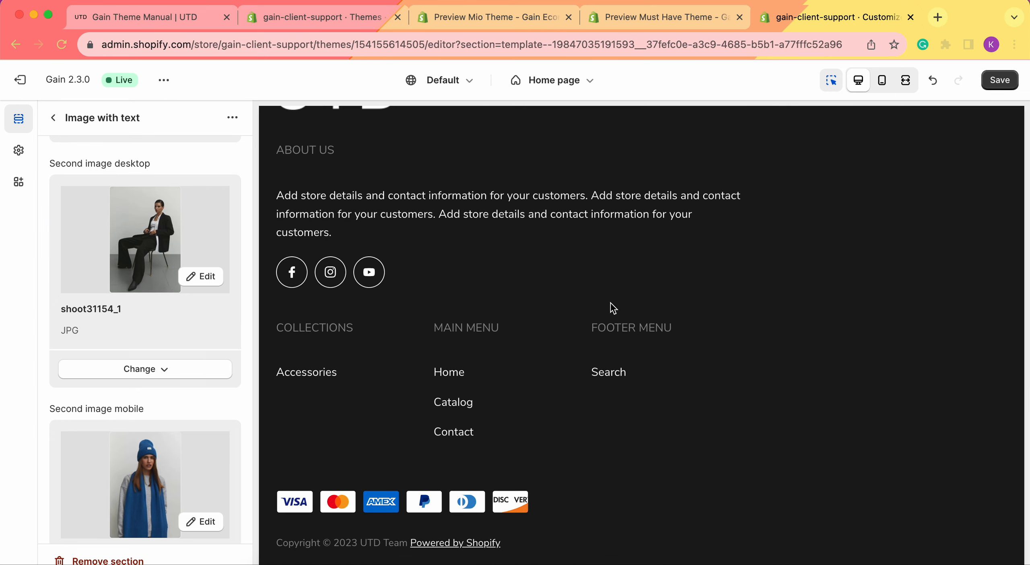
pyautogui.scroll(-8, 103, 326)
pyautogui.scroll(3, 516, 344)
pyautogui.scroll(13, 516, 345)
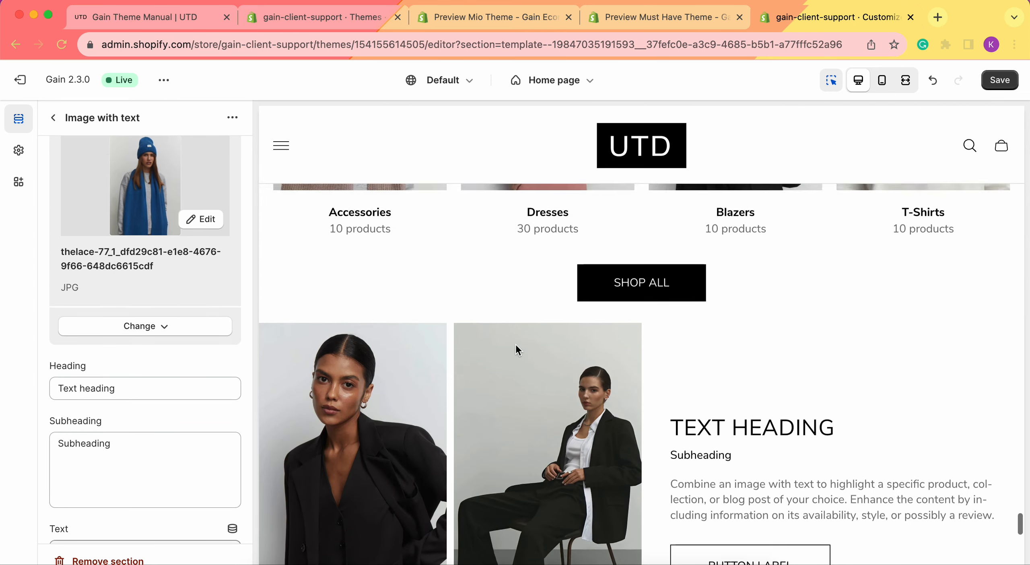
pyautogui.scroll(-5, 516, 345)
pyautogui.scroll(-3, 127, 309)
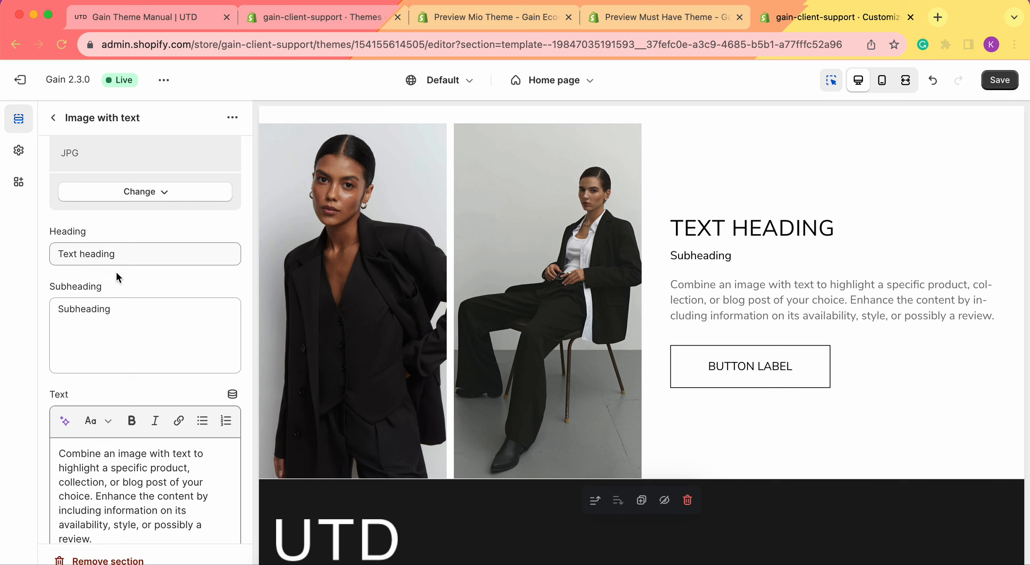
# Step: Clear the Subheading and Text content of the Image with text section
pyautogui.scroll(-2, 133, 335)
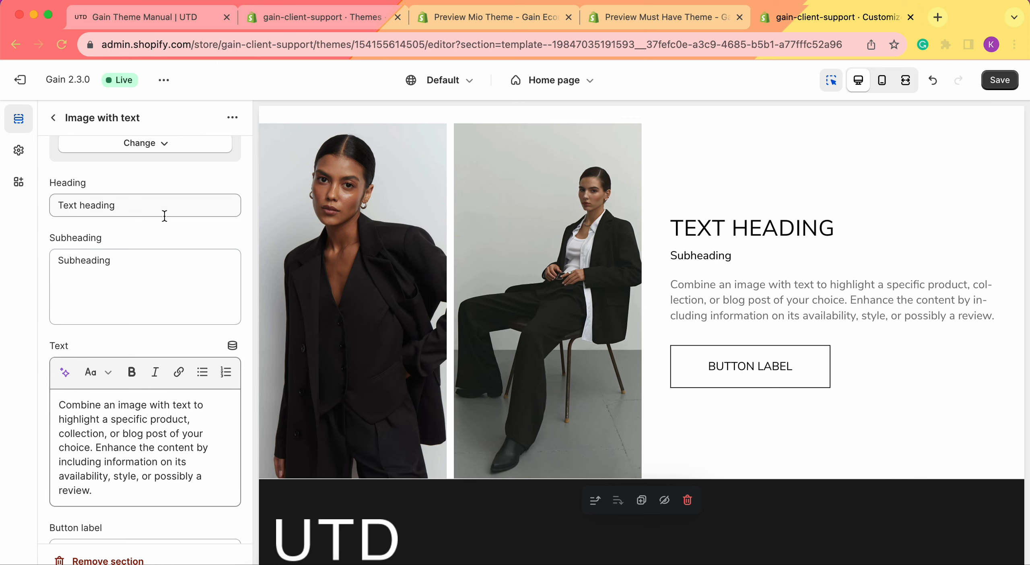
pyautogui.doubleClick(157, 267)
pyautogui.press('BackSpace')
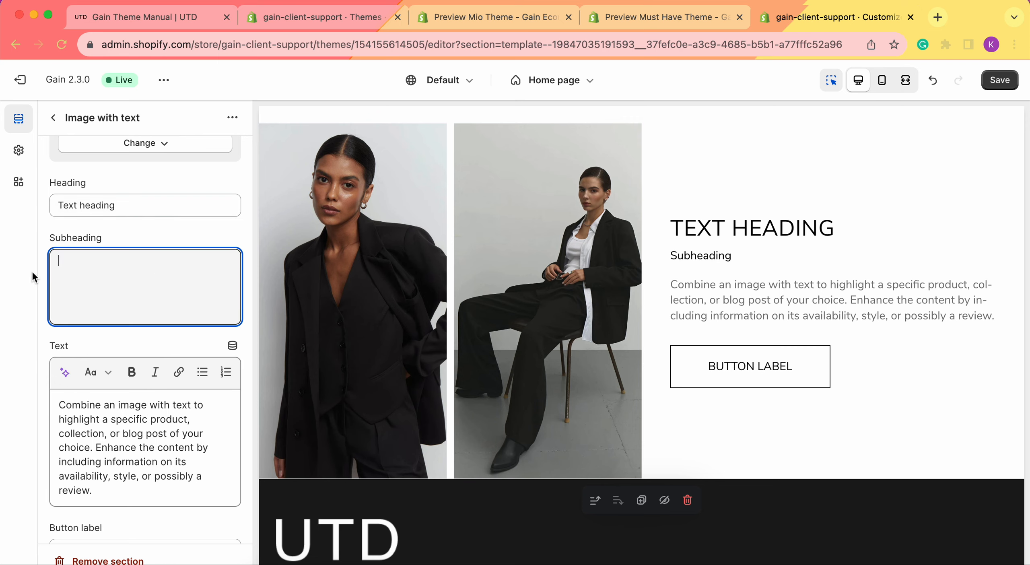
pyautogui.click(32, 269)
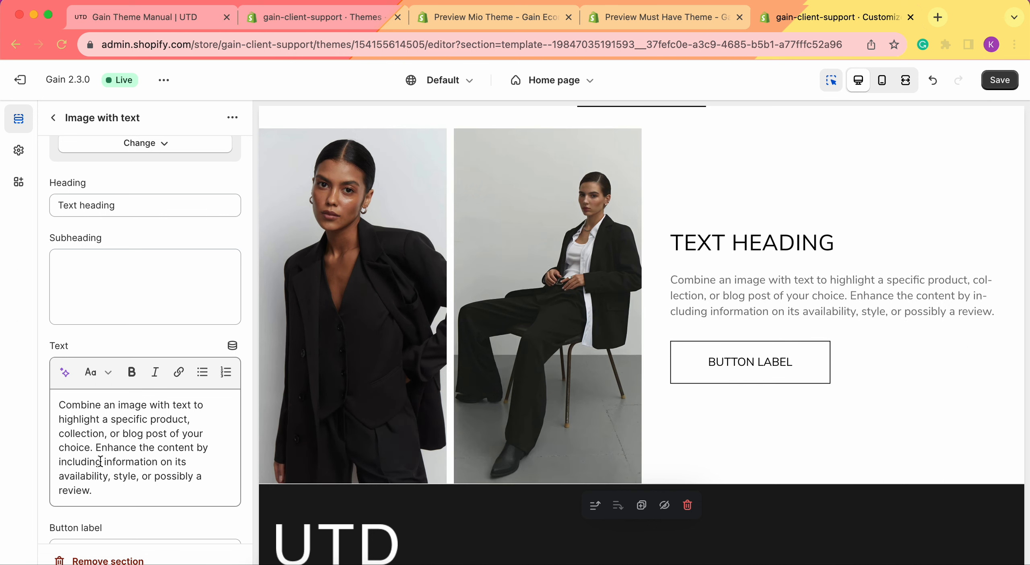
pyautogui.click(145, 455)
pyautogui.press('super+a')
pyautogui.press('BackSpace')
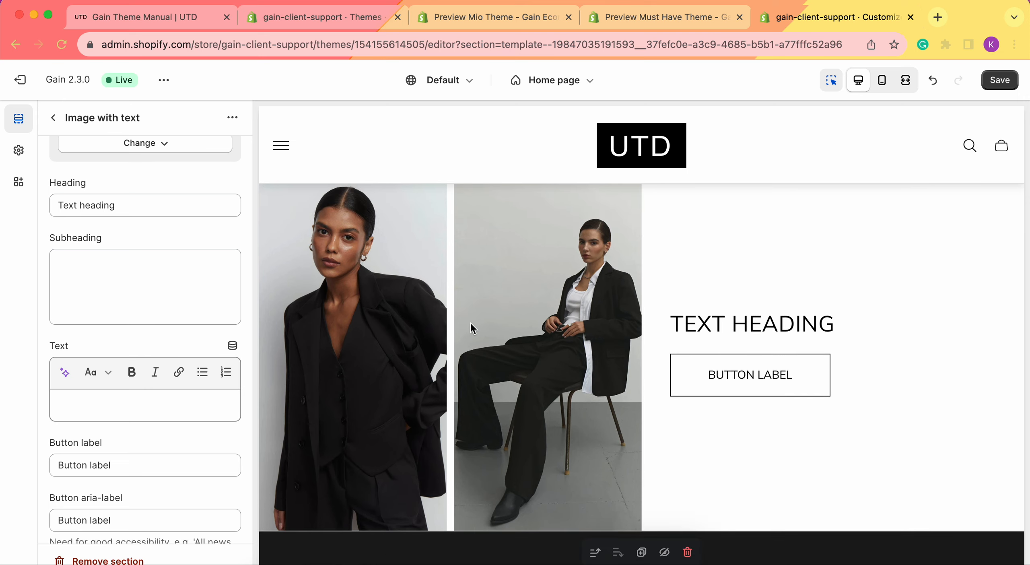
# Step: Set the section's heading to "New Collection"
pyautogui.tripleClick(115, 217)
pyautogui.write('New Collection')
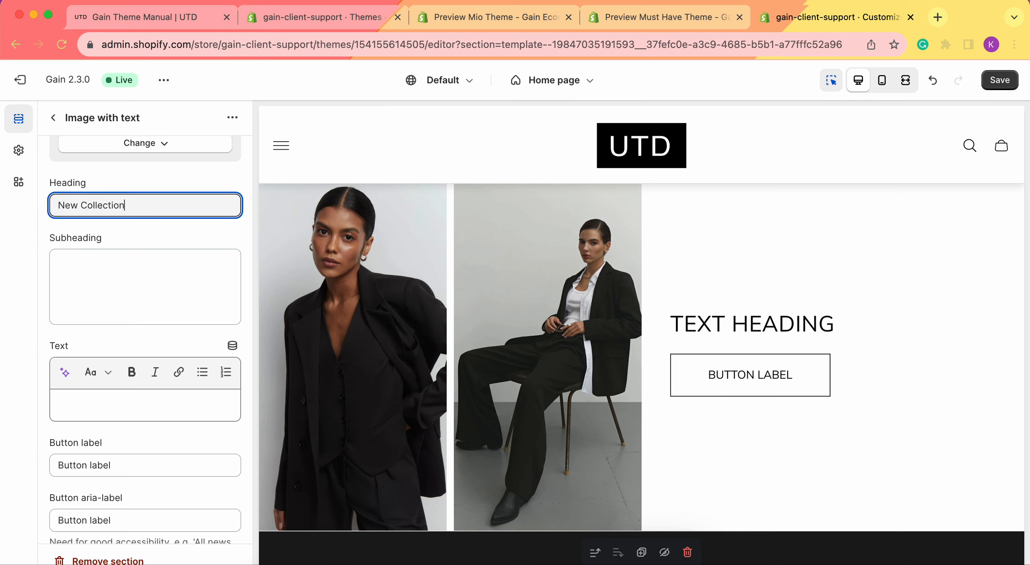
pyautogui.click(21, 294)
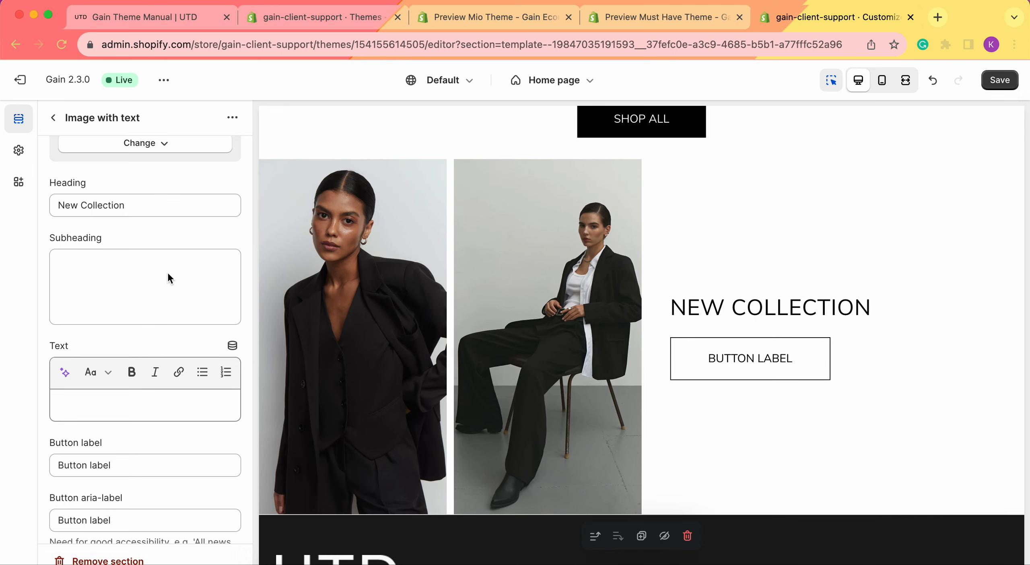
# Step: Set the text alignment of the Image with text section to Center
pyautogui.scroll(15, 168, 278)
pyautogui.click(120, 236)
pyautogui.click(102, 250)
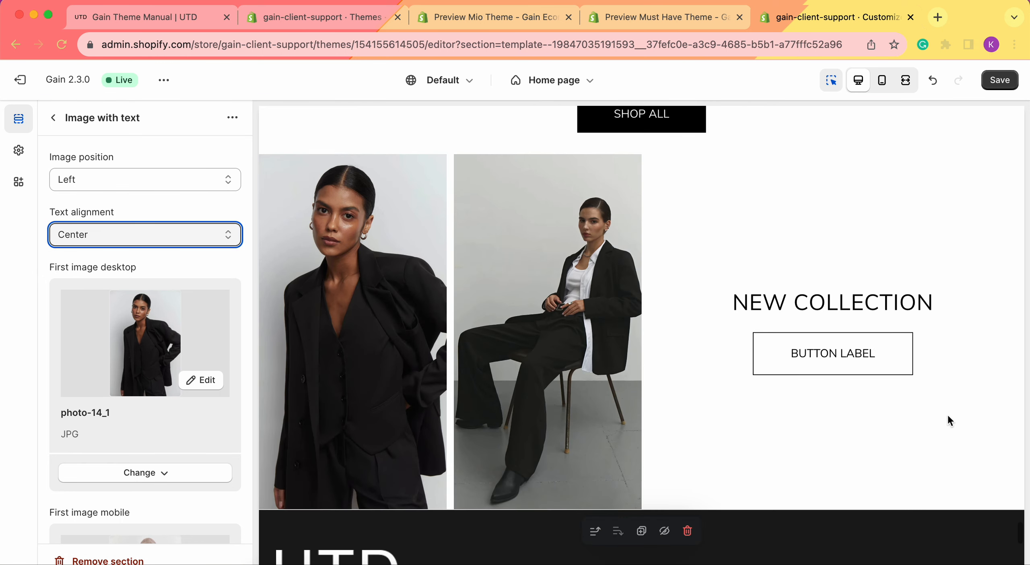
pyautogui.scroll(-12, 157, 315)
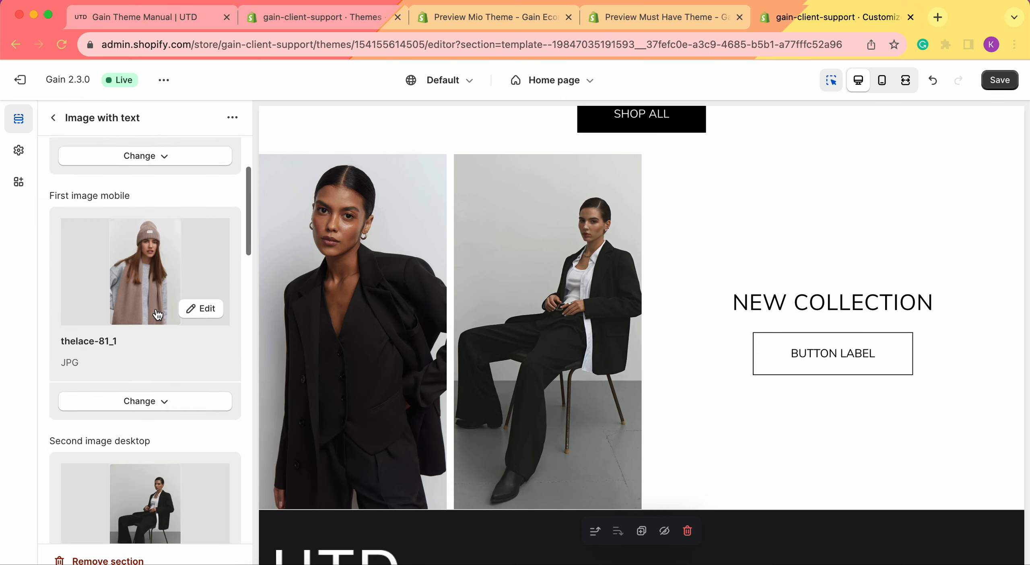
# Step: Clear the section's heading to check the preview without it, and undo the removal
pyautogui.scroll(-5, 157, 315)
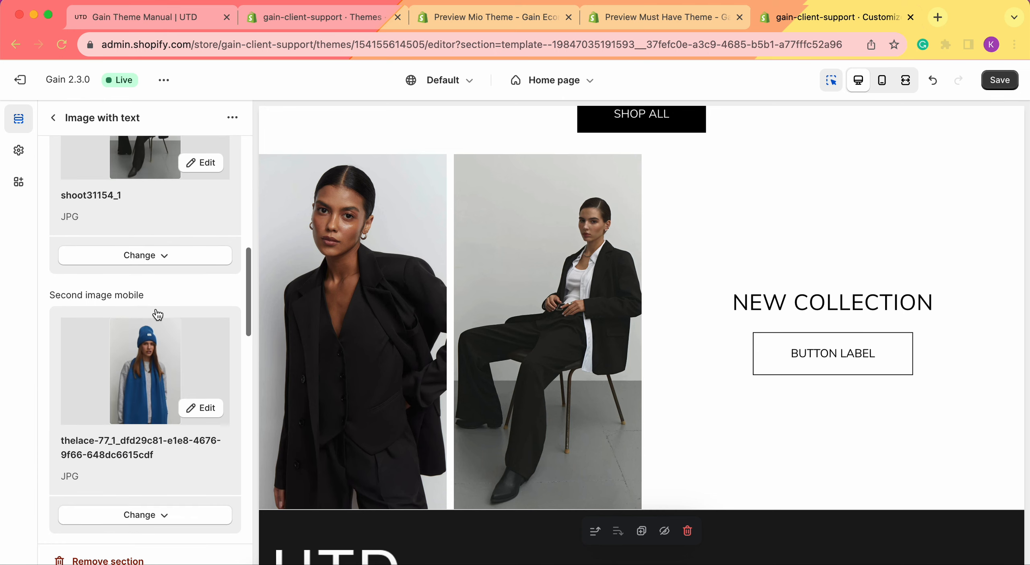
pyautogui.scroll(-8, 157, 314)
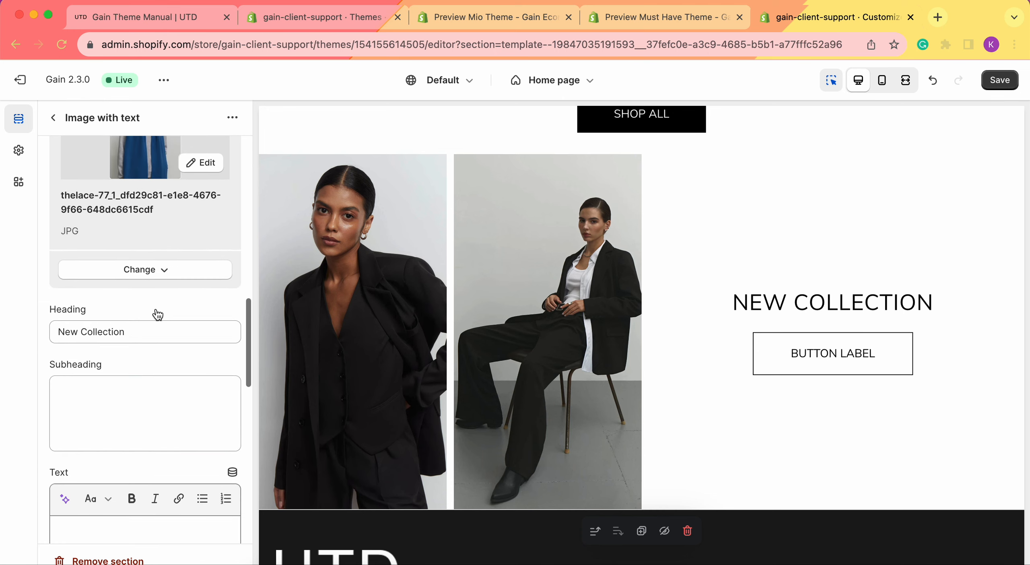
pyautogui.tripleClick(148, 245)
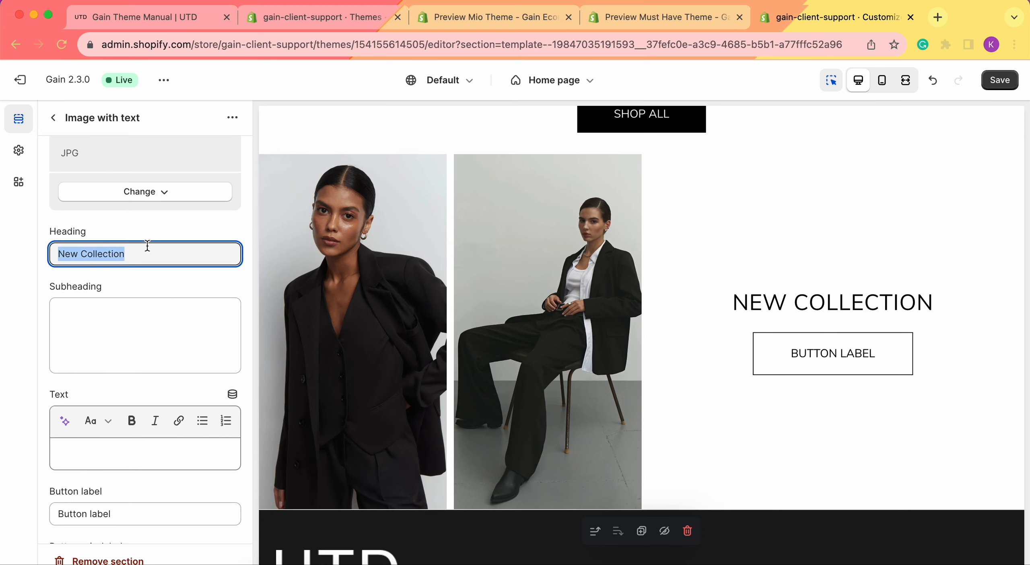
pyautogui.press('BackSpace')
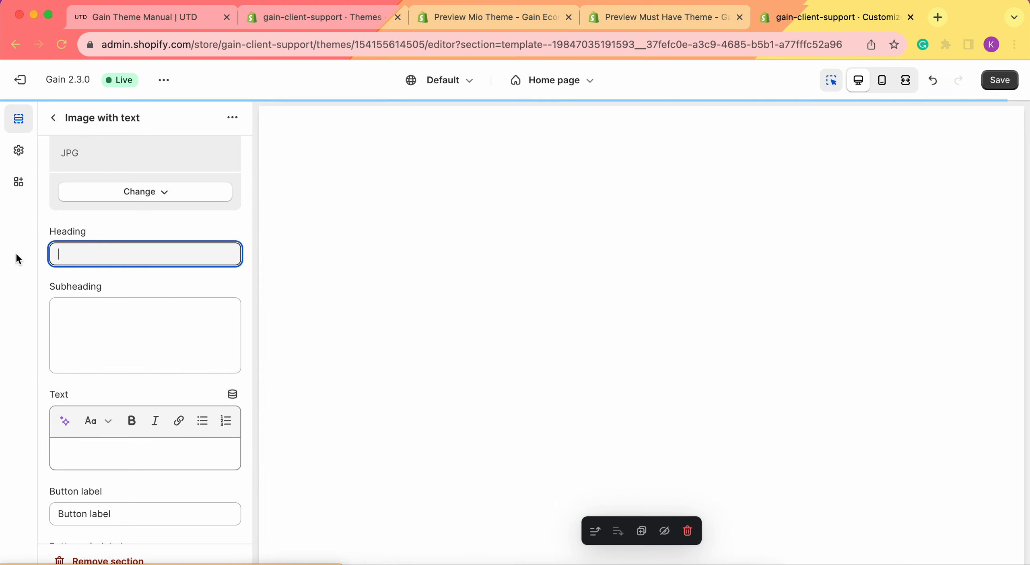
pyautogui.click(17, 256)
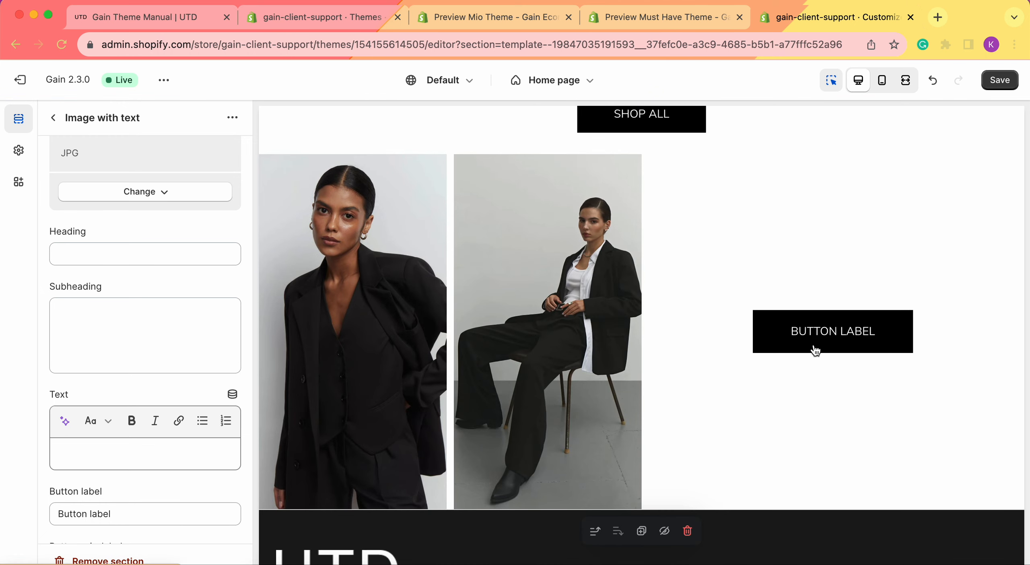
pyautogui.click(933, 80)
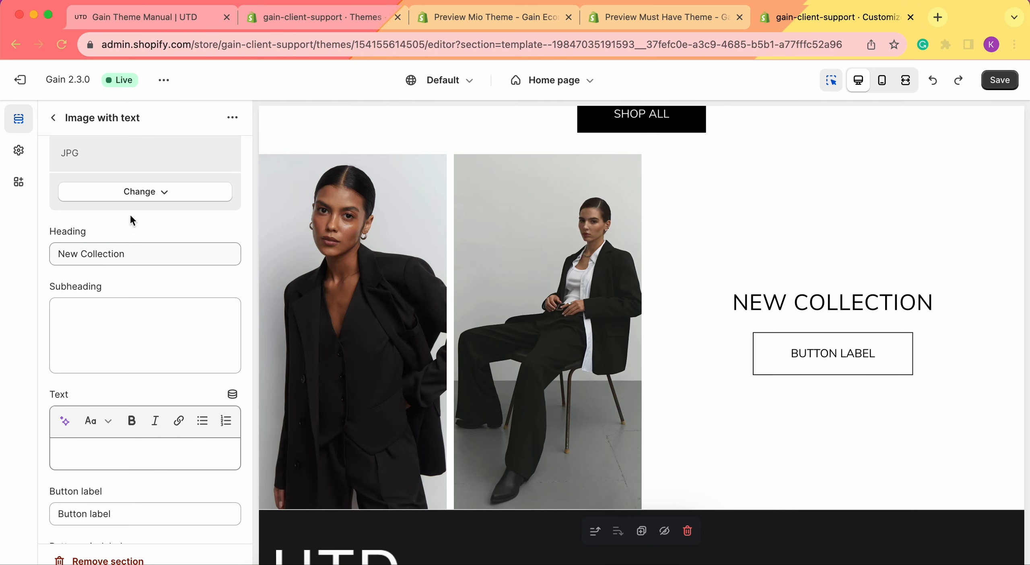
# Step: Set the button label of the Image with text section to "Shop Now"
pyautogui.scroll(-5, 123, 258)
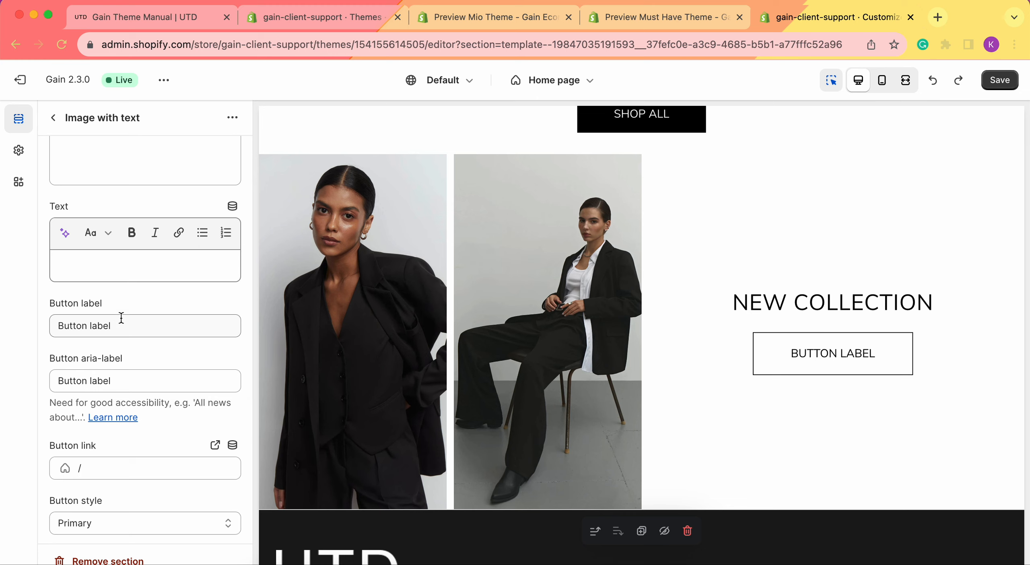
pyautogui.tripleClick(126, 324)
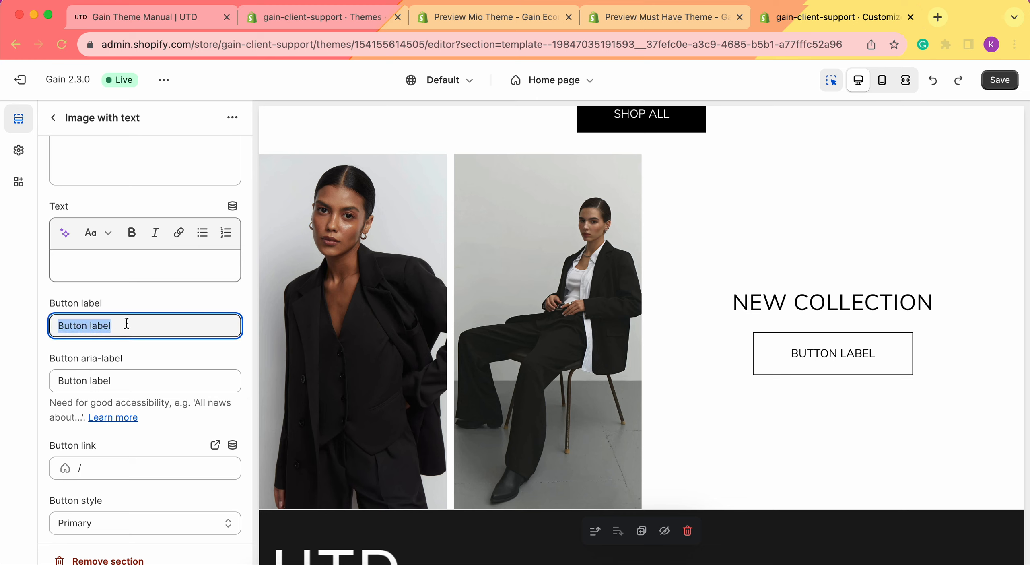
pyautogui.write('Shop Now')
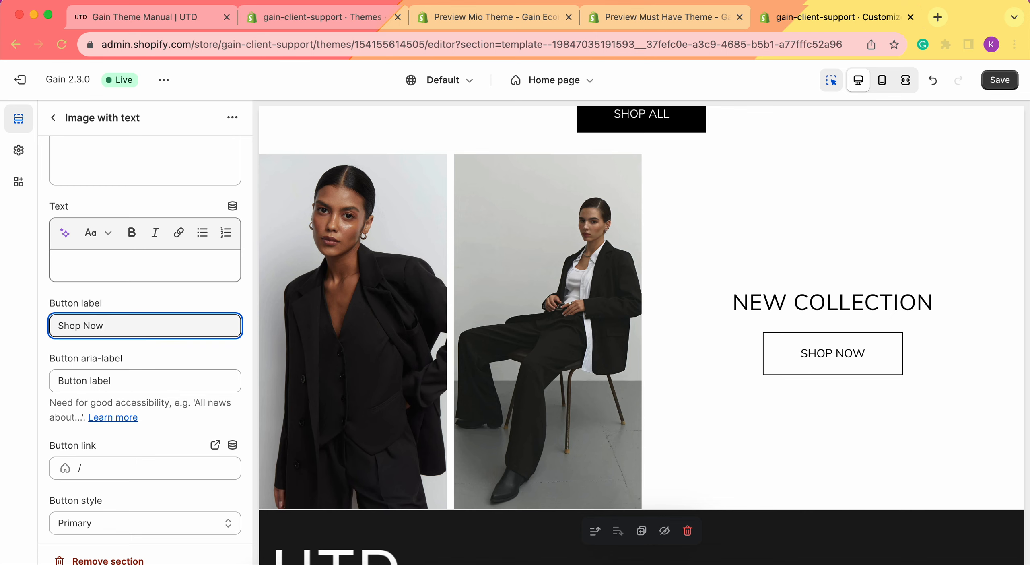
pyautogui.click(26, 350)
# Step: Set the button's aria-label to "Show the new collection"
pyautogui.scroll(-2, 161, 324)
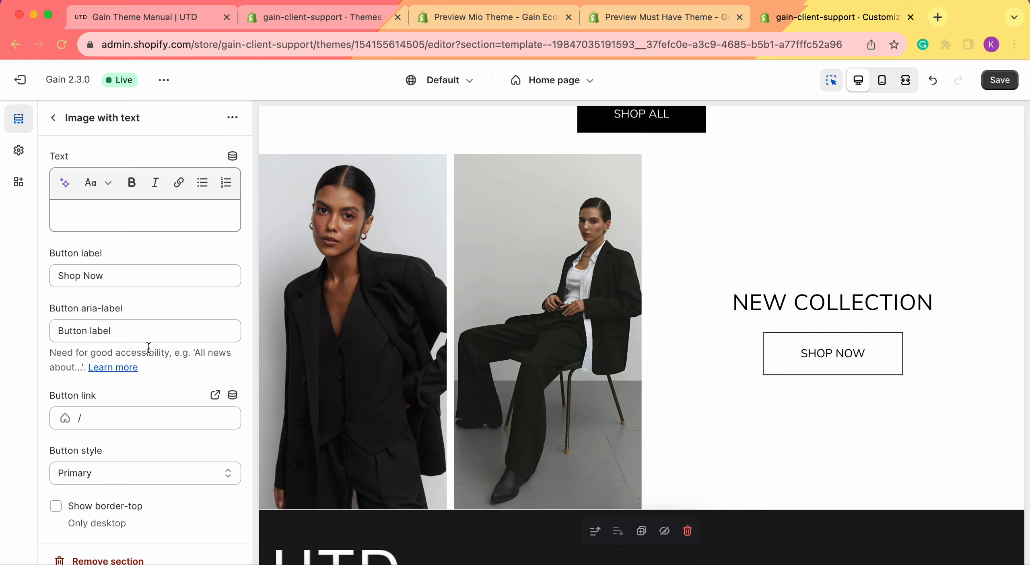
pyautogui.tripleClick(141, 333)
pyautogui.write('Show the new collection')
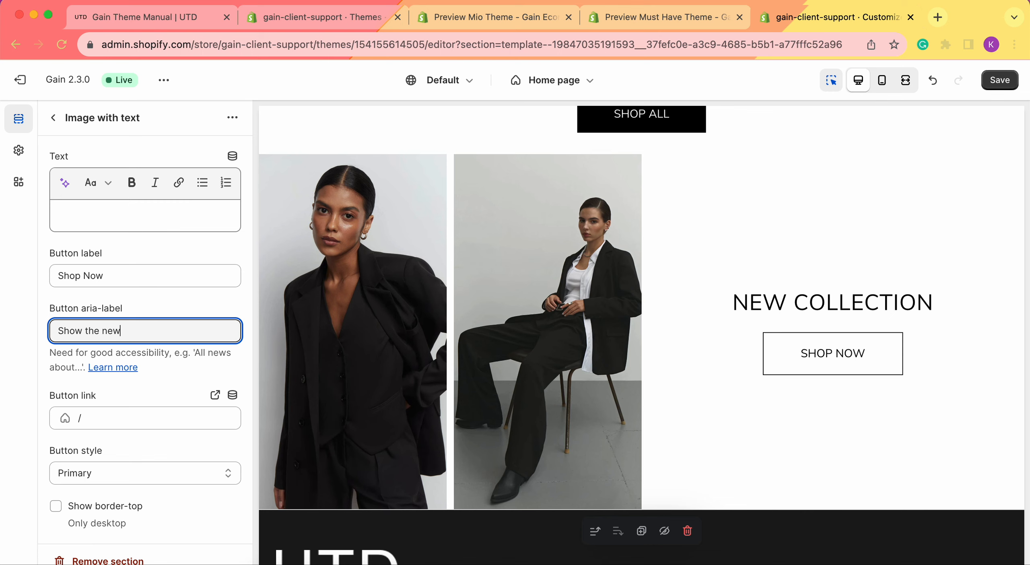
pyautogui.click(13, 324)
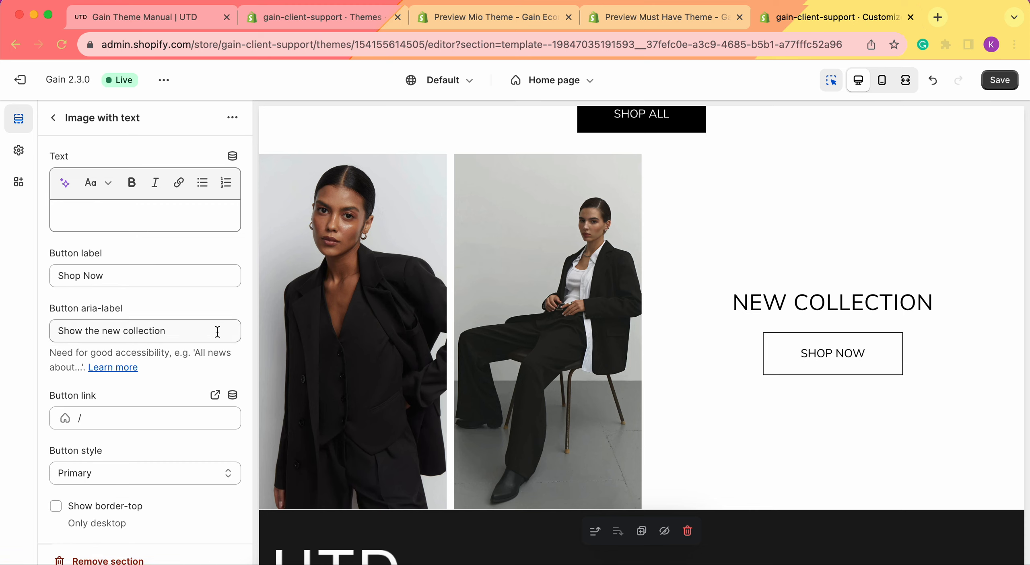
# Step: Link the section's button to the Blazers collection
pyautogui.scroll(-3, 217, 331)
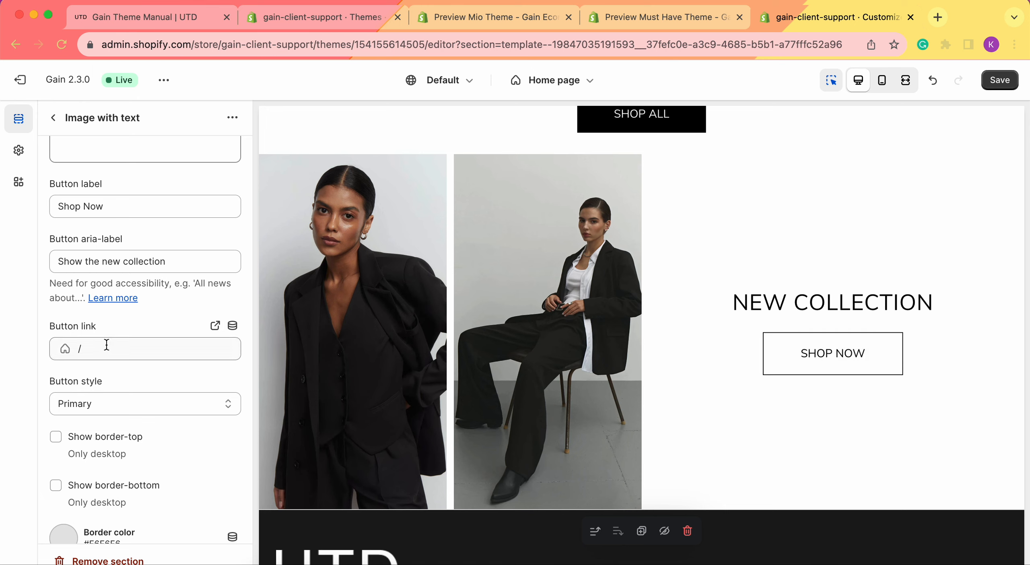
pyautogui.click(91, 348)
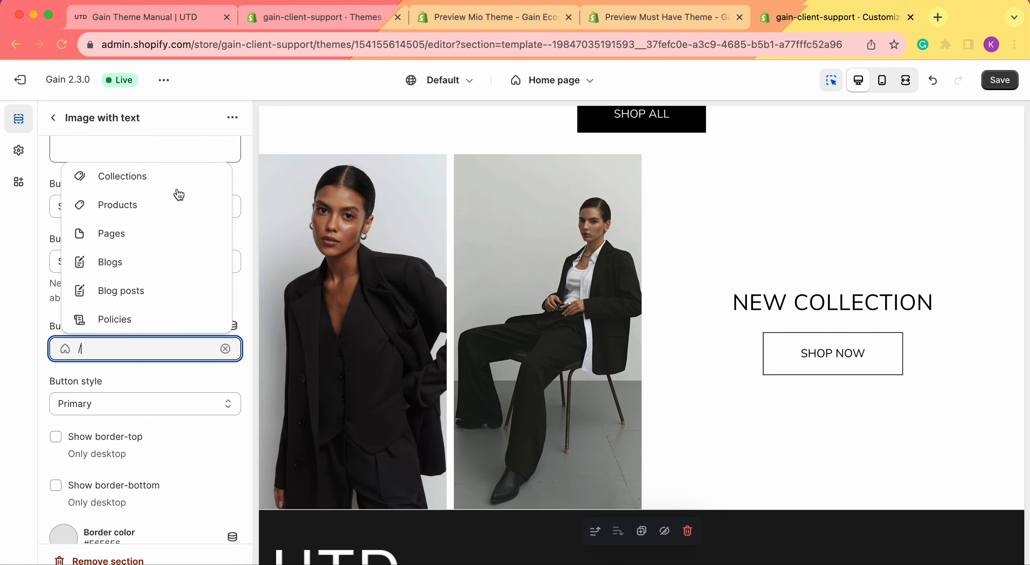
pyautogui.click(160, 183)
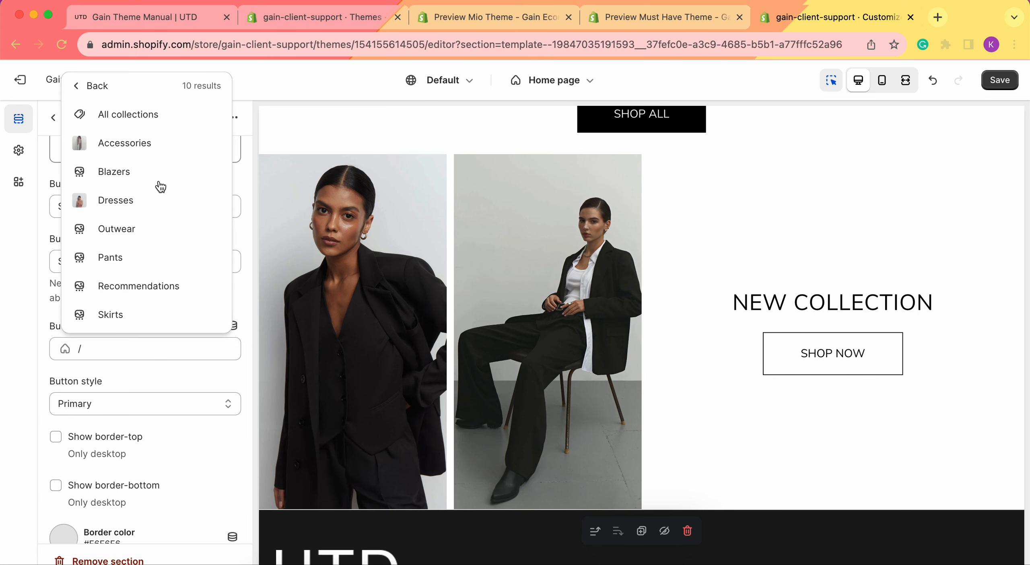
pyautogui.click(120, 171)
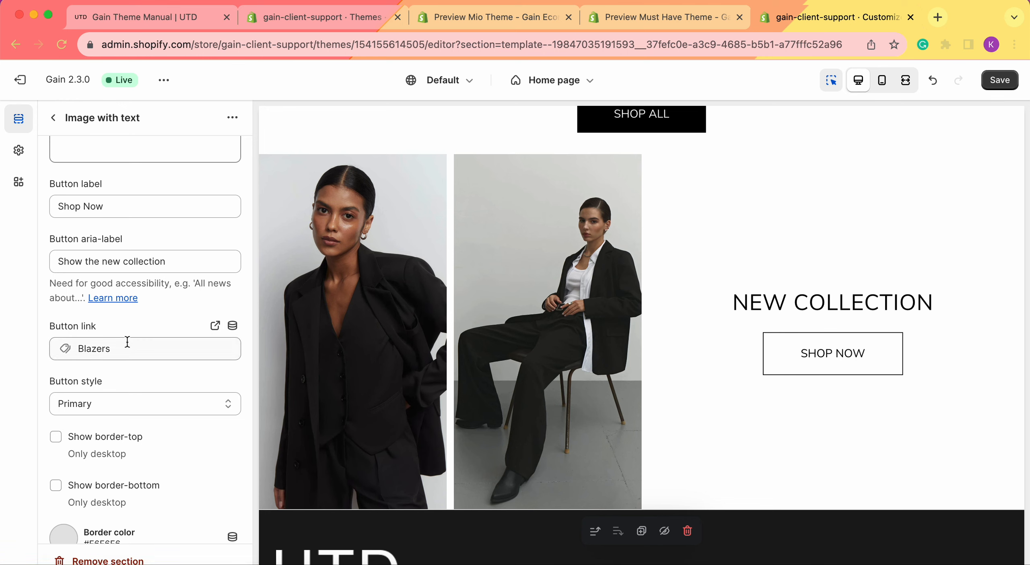
pyautogui.scroll(-2, 127, 342)
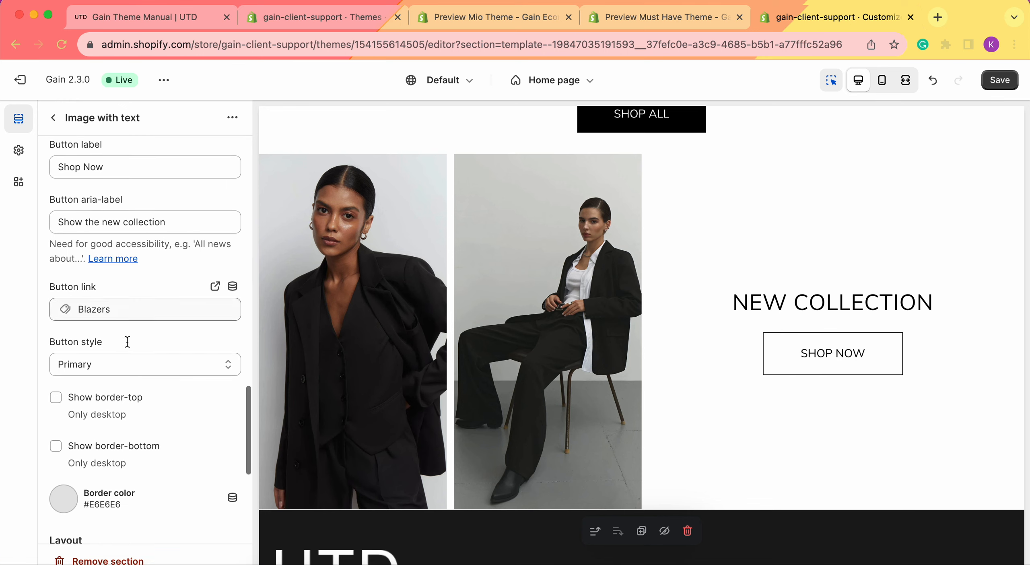
pyautogui.click(124, 318)
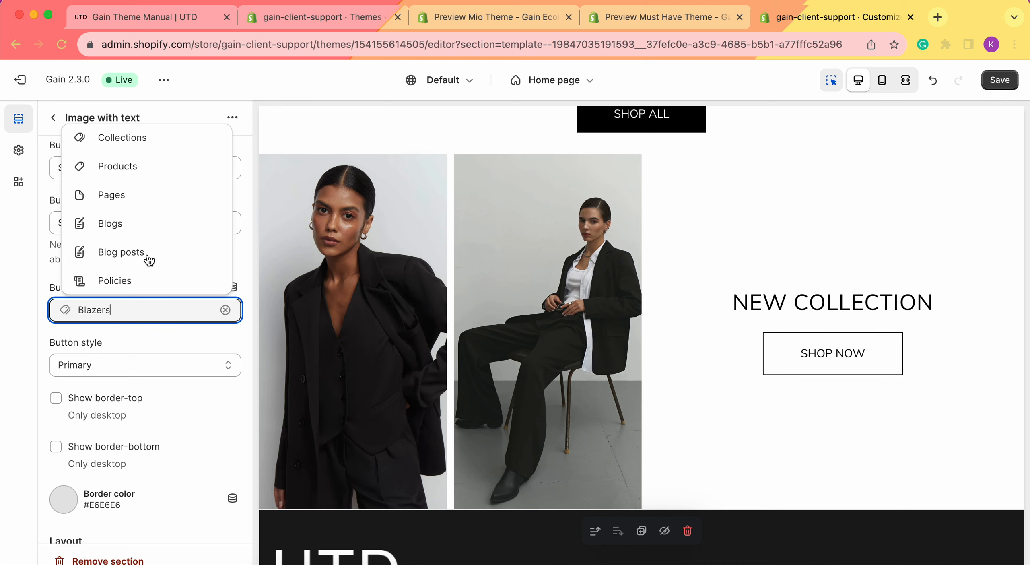
pyautogui.doubleClick(142, 307)
pyautogui.press('BackSpace')
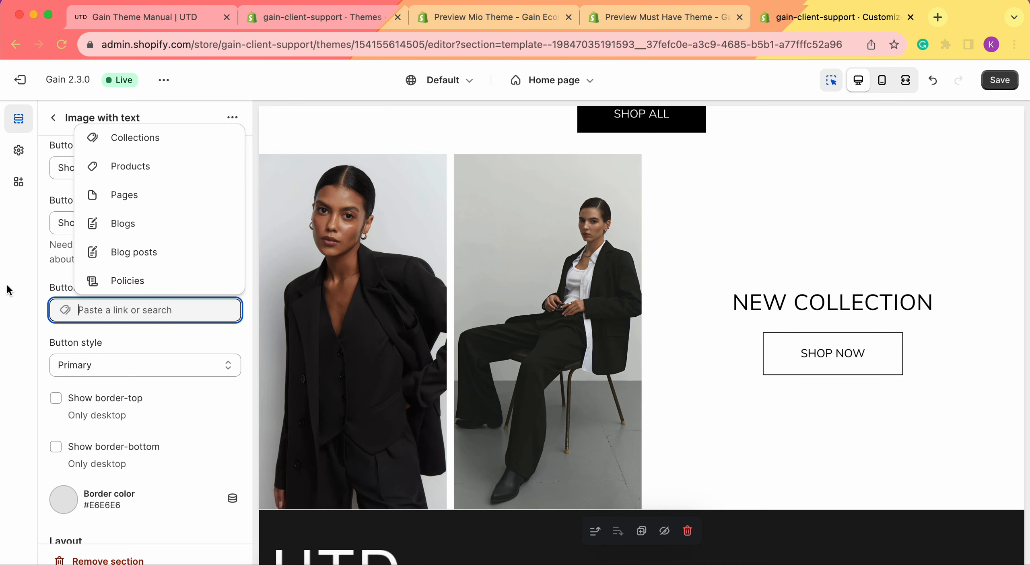
pyautogui.click(8, 290)
# Step: Copy the page address of the Gain theme manual from its browser tab and set it as the section's button link
pyautogui.click(128, 2)
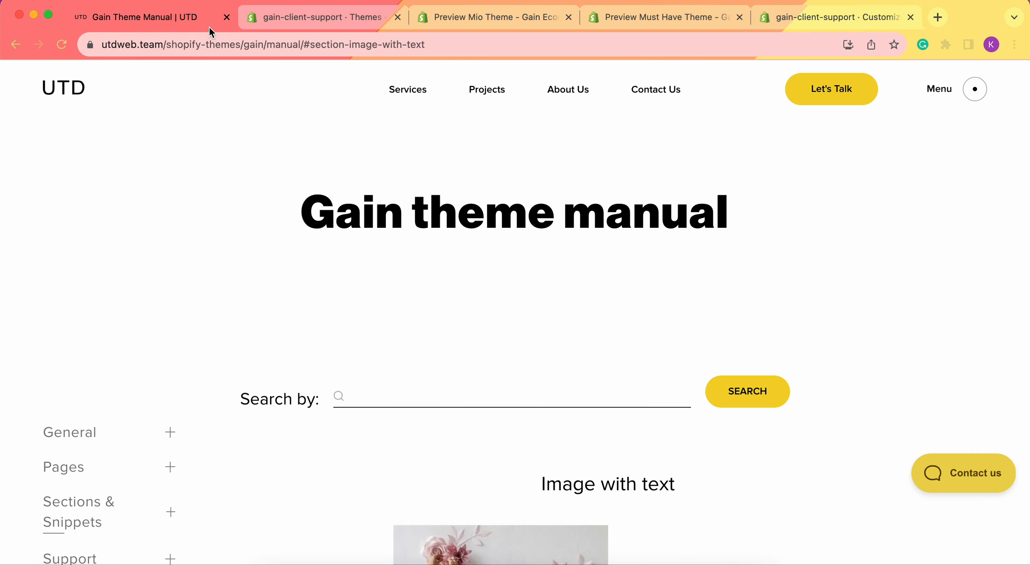
pyautogui.click(251, 47)
pyautogui.click(824, 24)
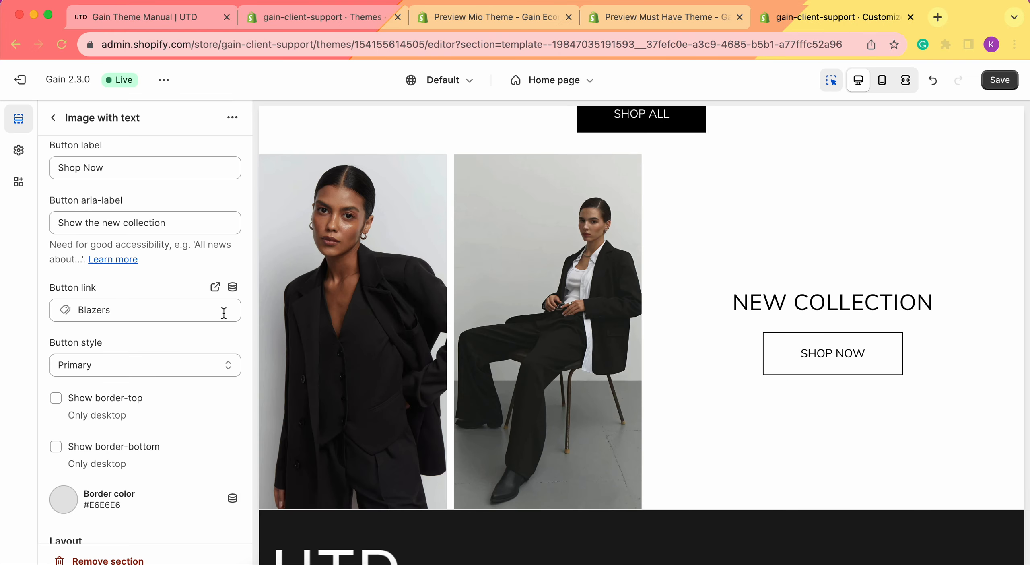
pyautogui.click(133, 309)
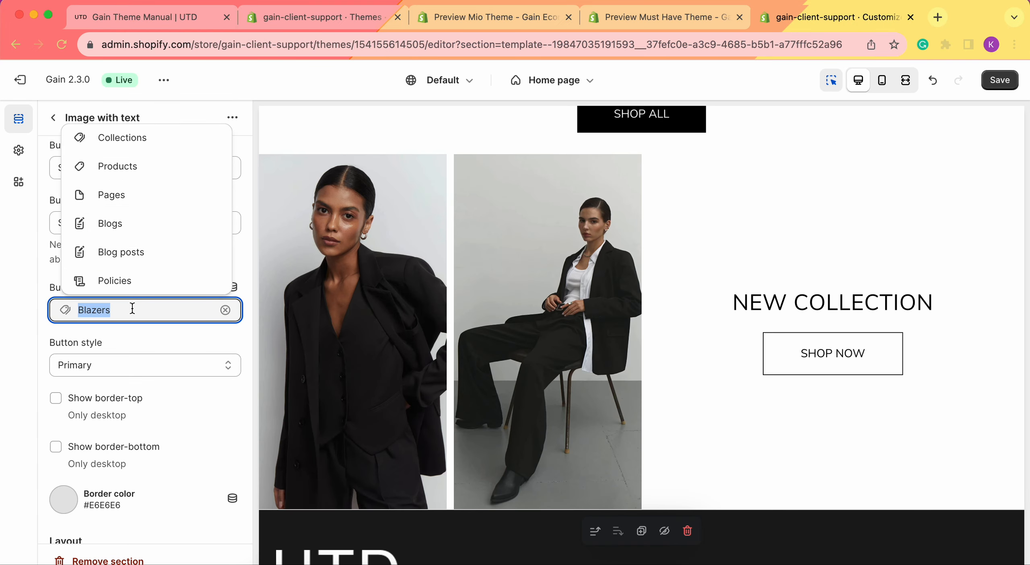
pyautogui.press('super+v')
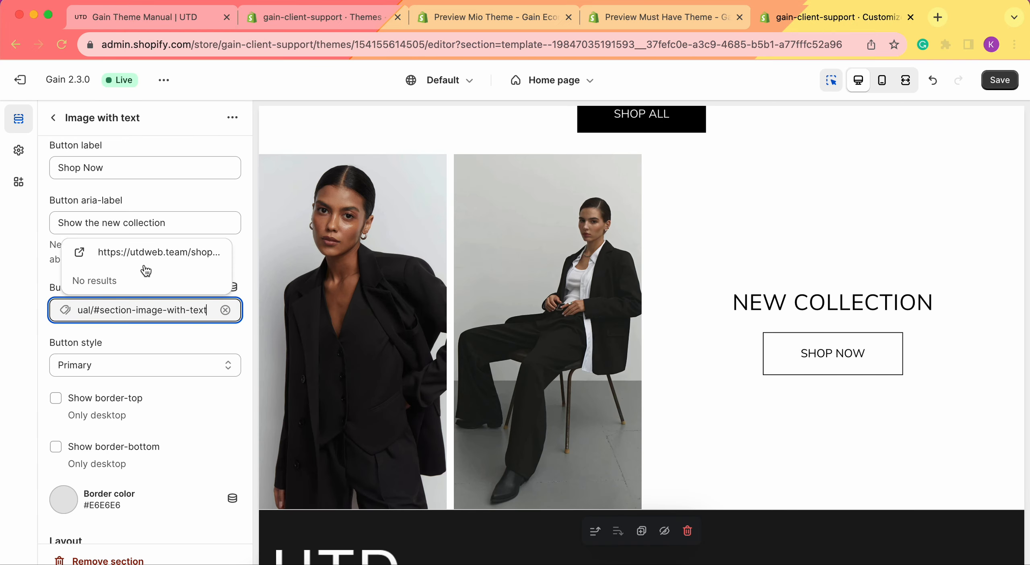
pyautogui.click(138, 256)
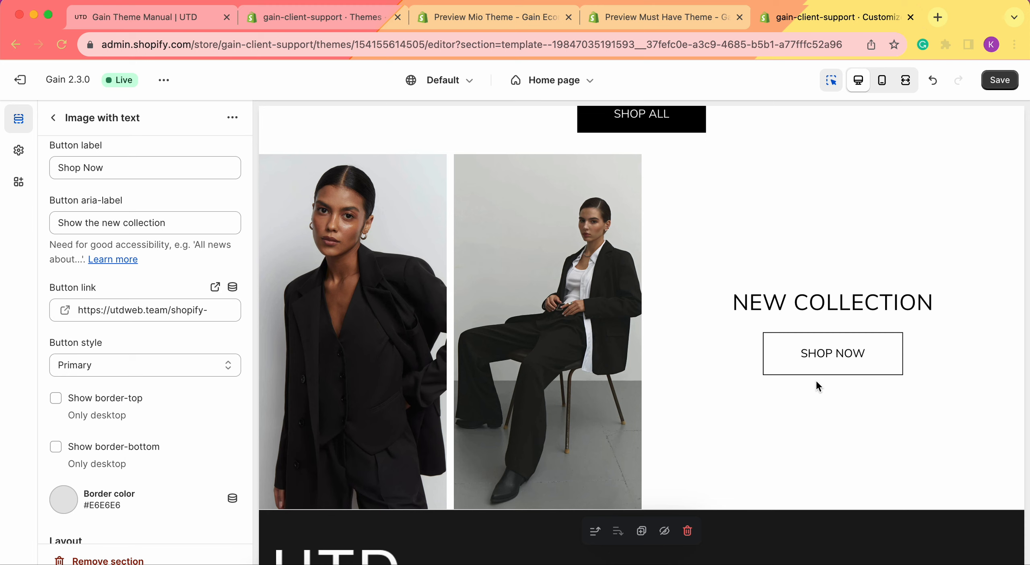
# Step: Remove the external address from the button link, leaving it empty
pyautogui.click(226, 315)
pyautogui.click(225, 311)
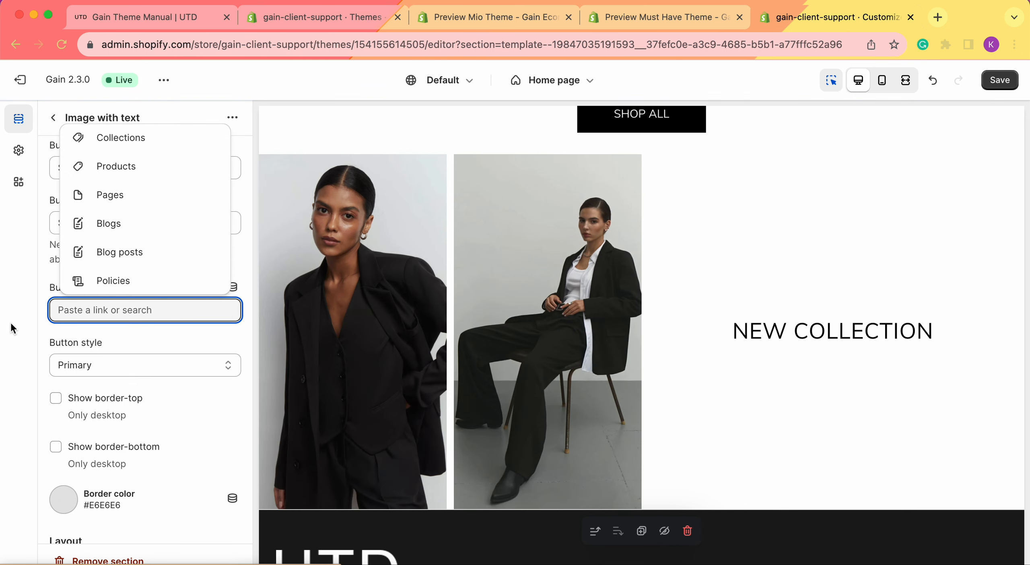
pyautogui.click(11, 324)
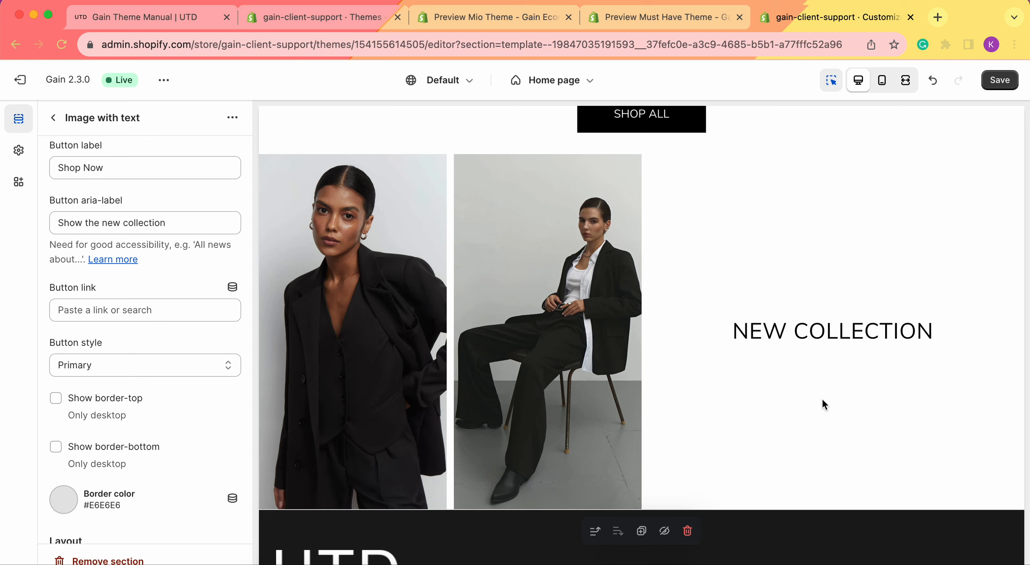
# Step: Set the empty button link to the Blazers collection and save the theme changes
pyautogui.scroll(1, 824, 227)
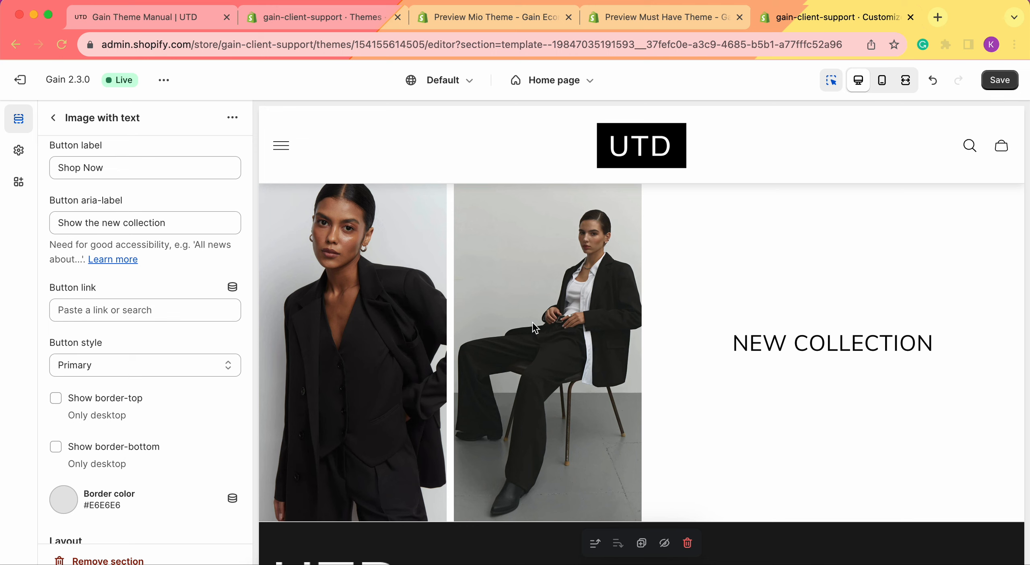
pyautogui.click(80, 306)
pyautogui.click(130, 141)
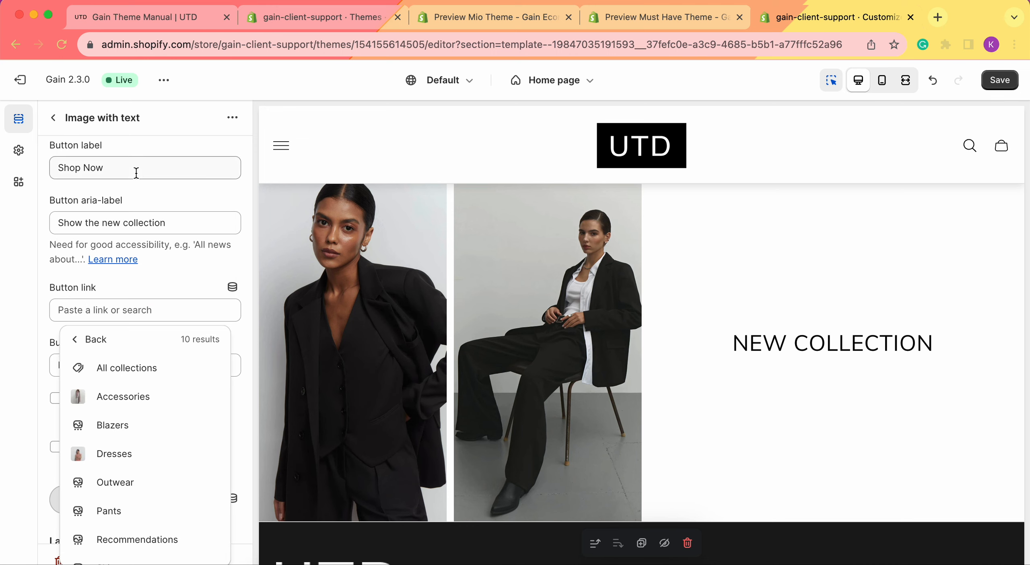
pyautogui.click(130, 425)
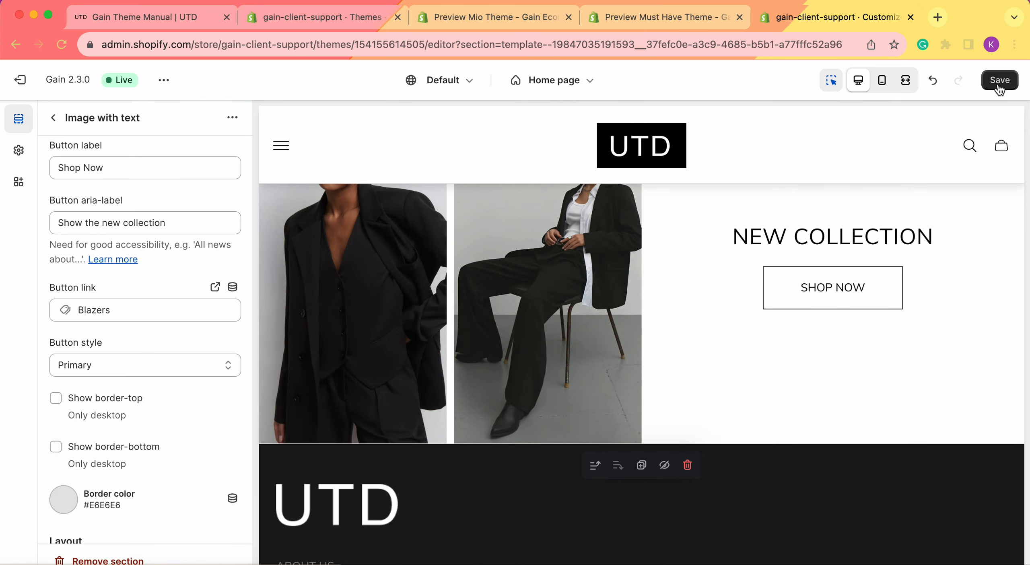
pyautogui.click(1000, 80)
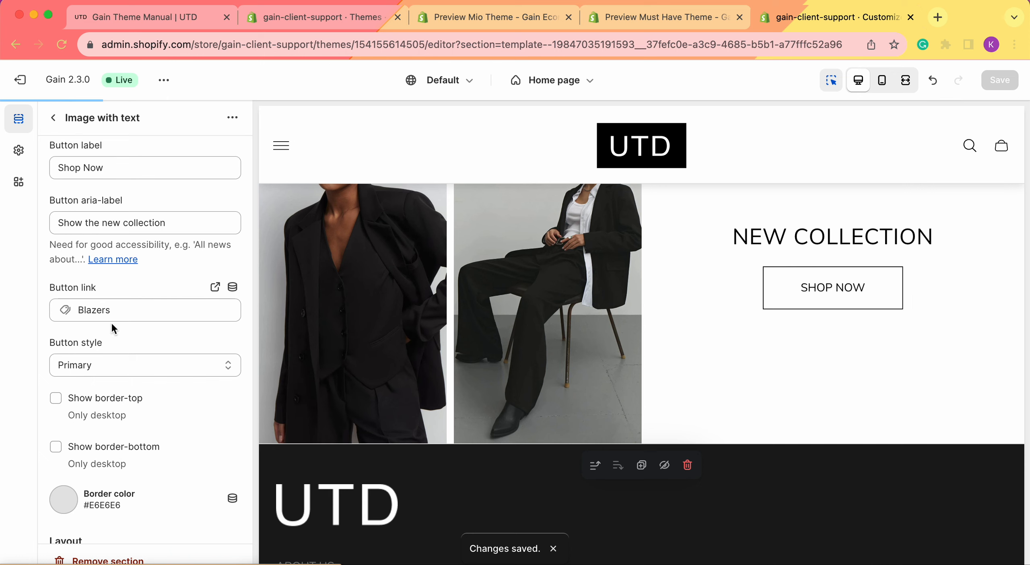
# Step: Change the button style of the Image with text section to Secondary
pyautogui.scroll(-2, 138, 299)
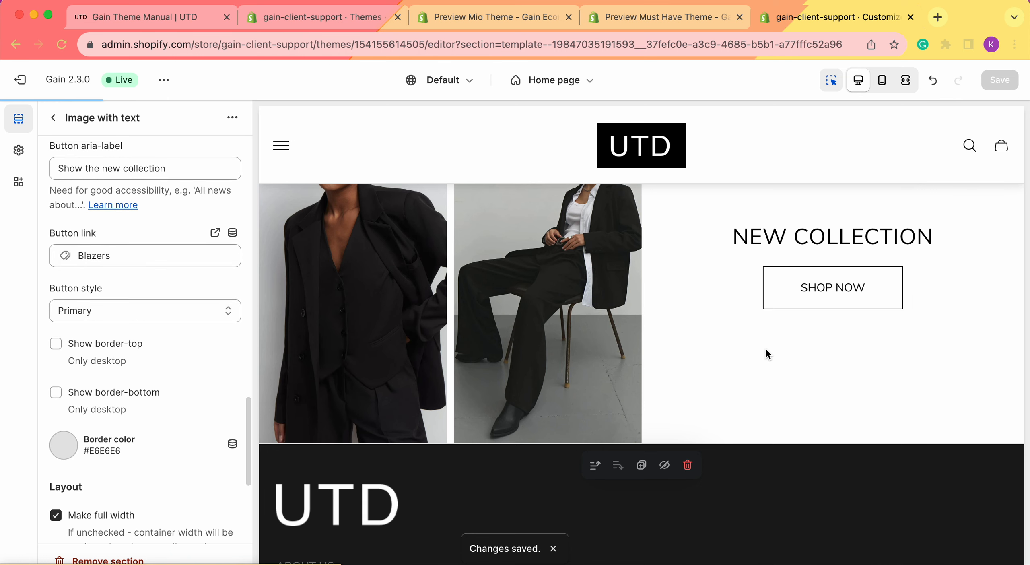
pyautogui.scroll(2, 843, 350)
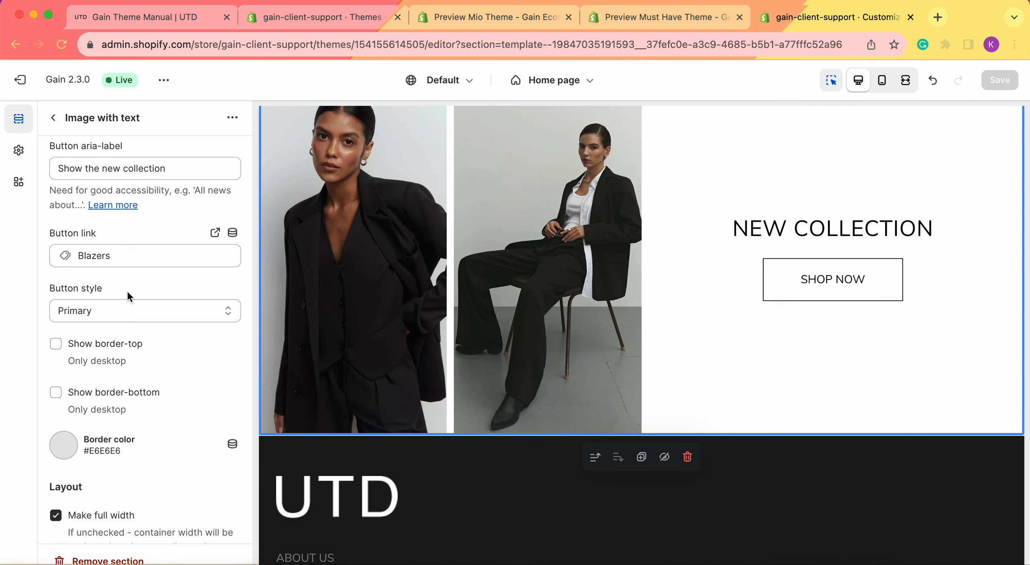
pyautogui.click(114, 310)
pyautogui.click(60, 326)
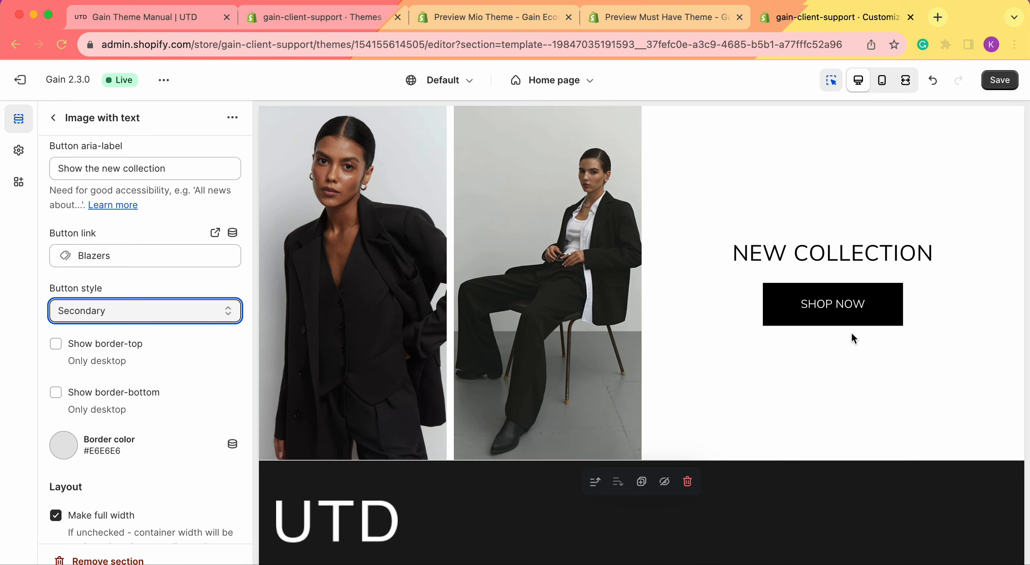
# Step: Examine the primary and secondary button colors in the theme's color settings and compare them with the buttons in the page preview
pyautogui.click(18, 157)
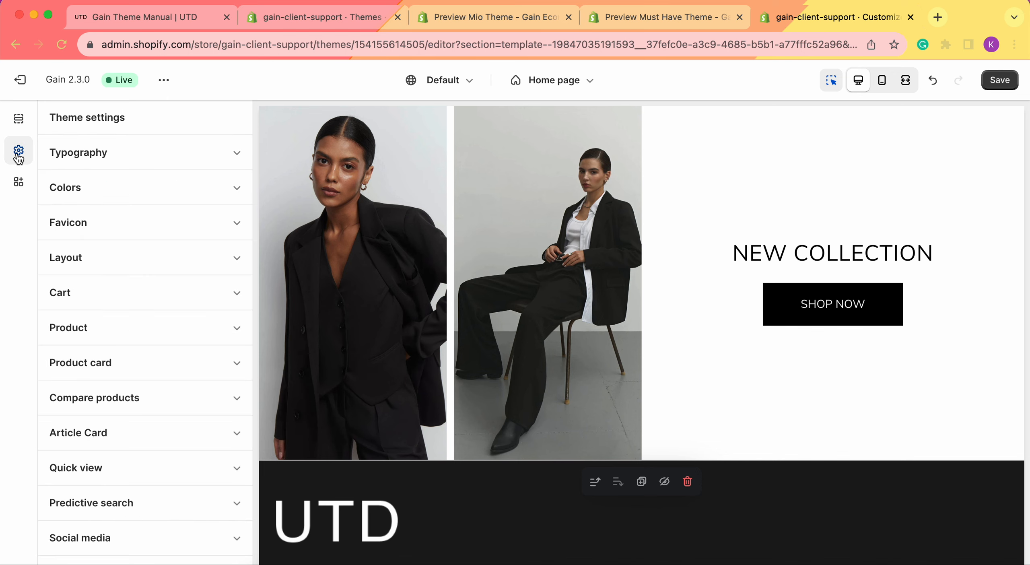
pyautogui.click(133, 196)
pyautogui.scroll(-12, 153, 326)
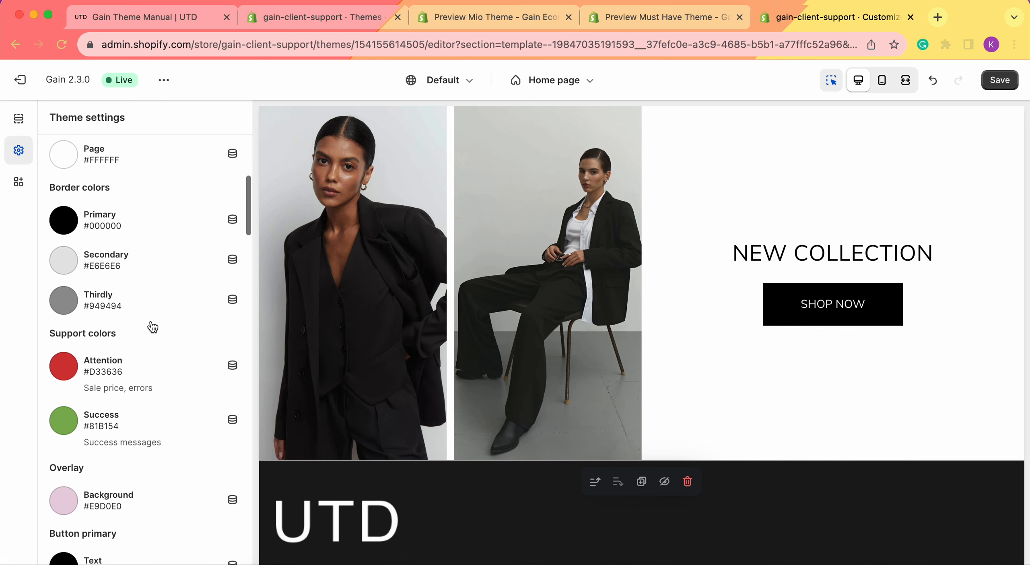
pyautogui.scroll(-10, 152, 327)
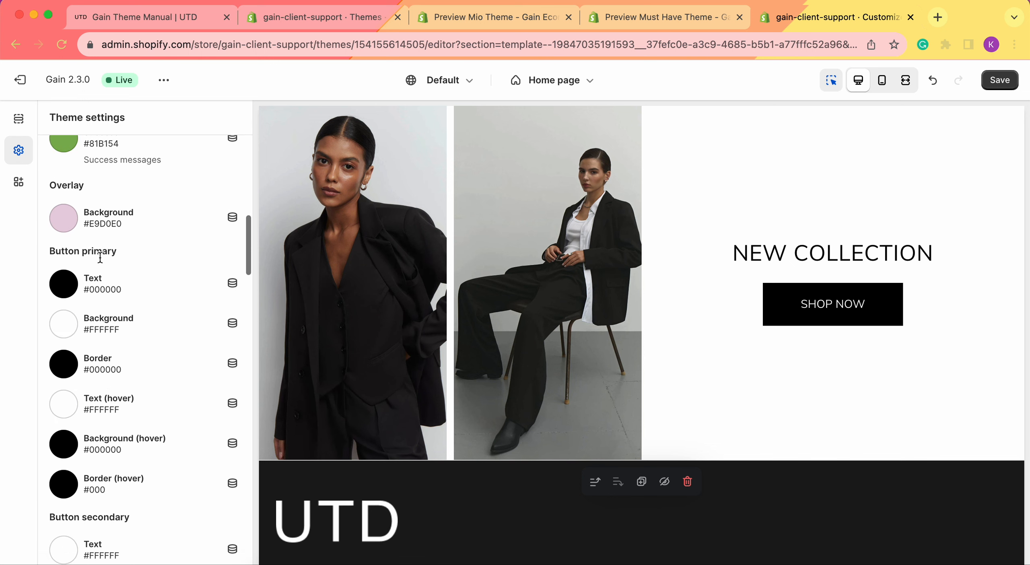
pyautogui.scroll(2, 123, 417)
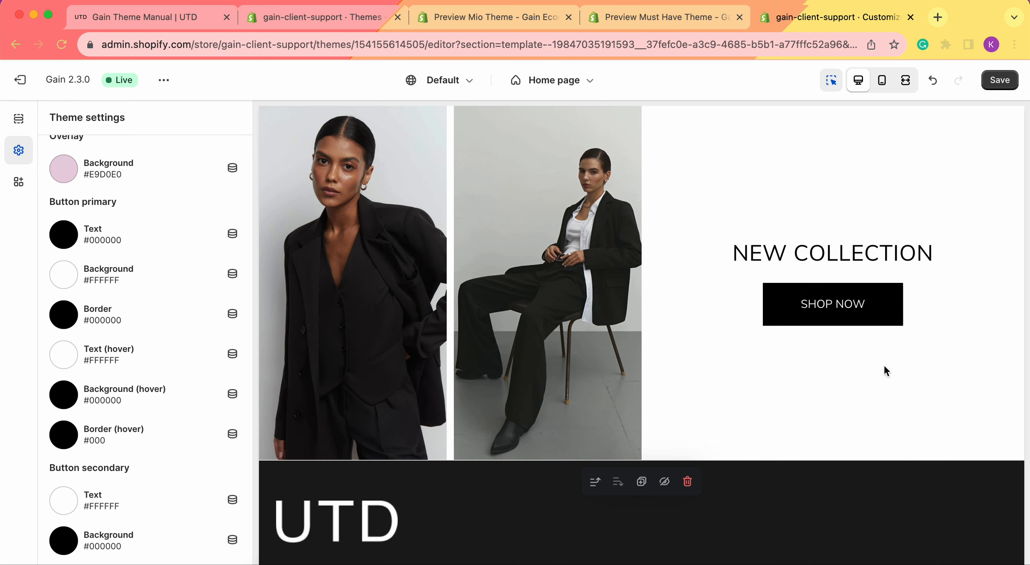
pyautogui.scroll(5, 929, 341)
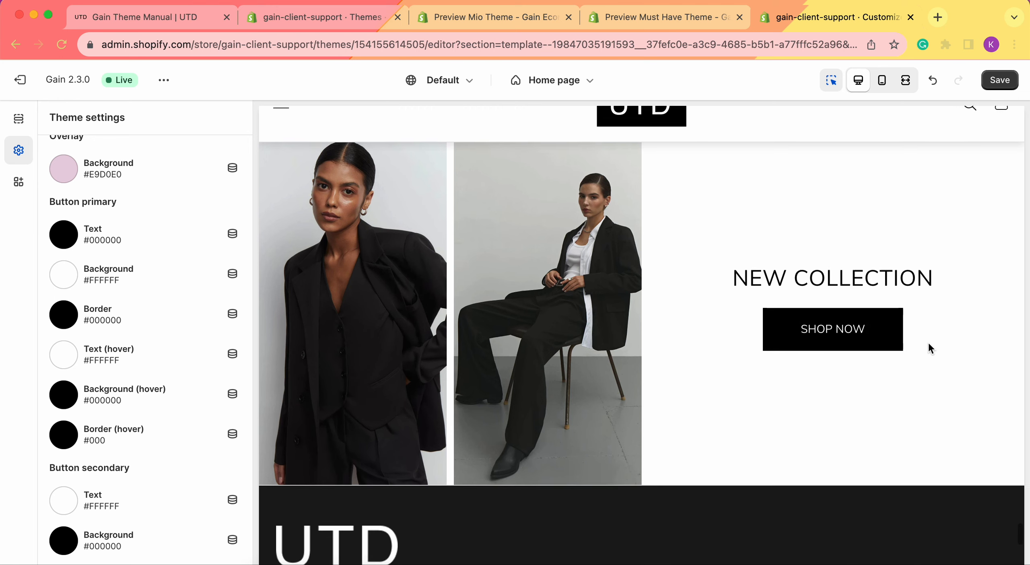
pyautogui.scroll(-5, 683, 484)
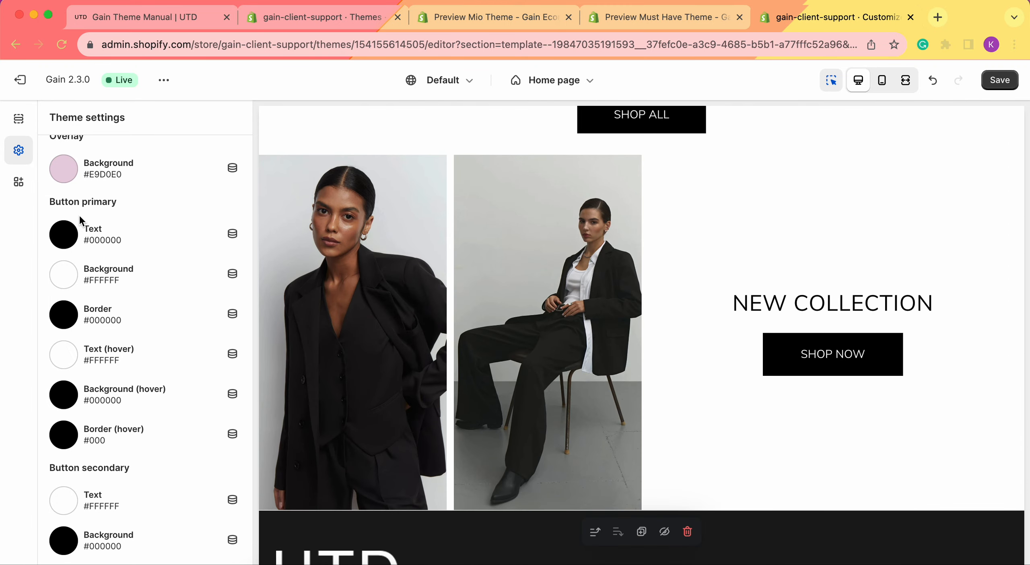
pyautogui.scroll(-5, 79, 219)
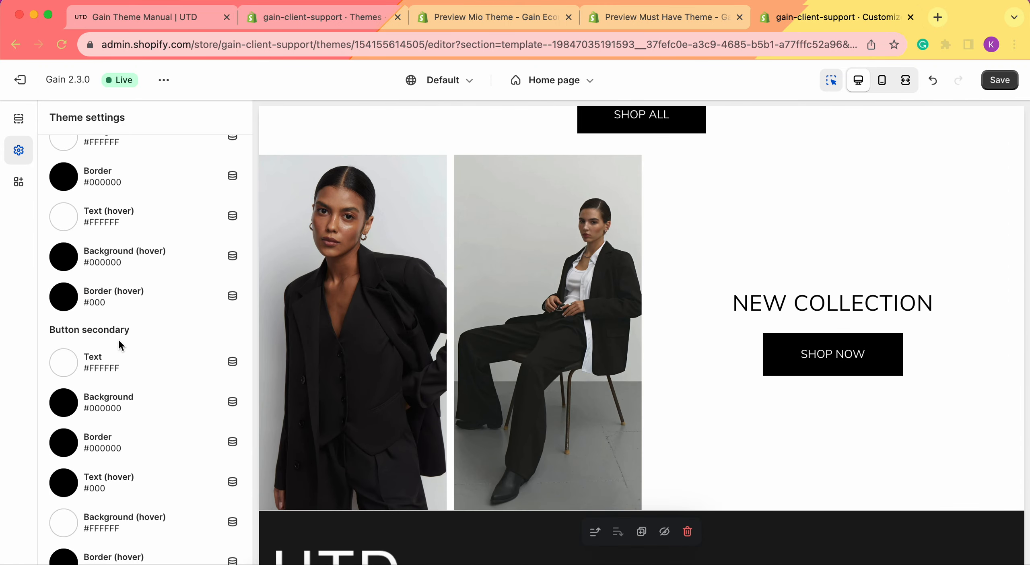
# Step: Try #E9D0E0 as the secondary button background, check the home page buttons, and undo the color change
pyautogui.scroll(-3, 123, 366)
pyautogui.click(63, 333)
pyautogui.click(128, 297)
pyautogui.click(29, 354)
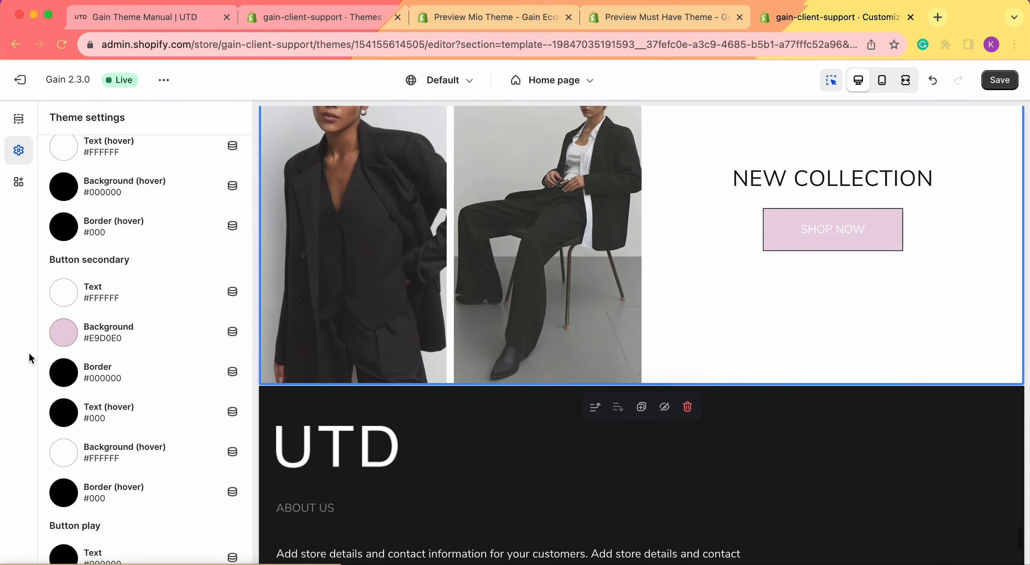
pyautogui.scroll(10, 701, 203)
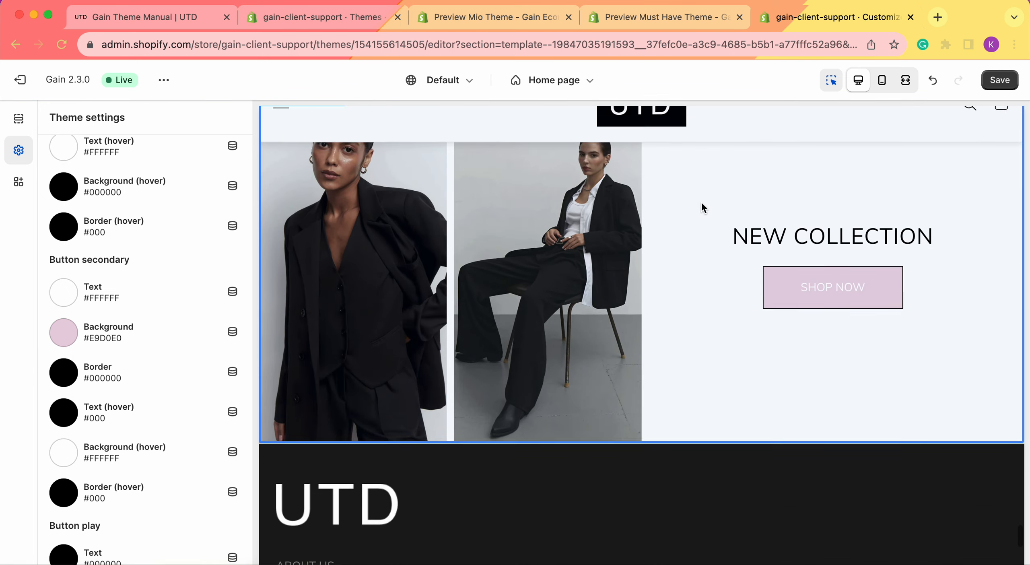
pyautogui.scroll(3, 627, 356)
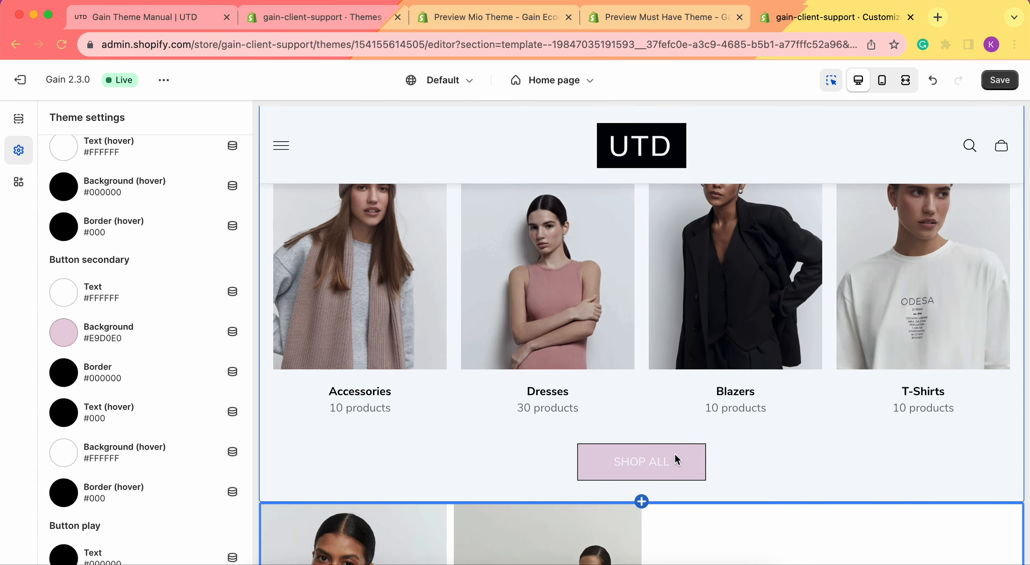
pyautogui.scroll(-10, 781, 438)
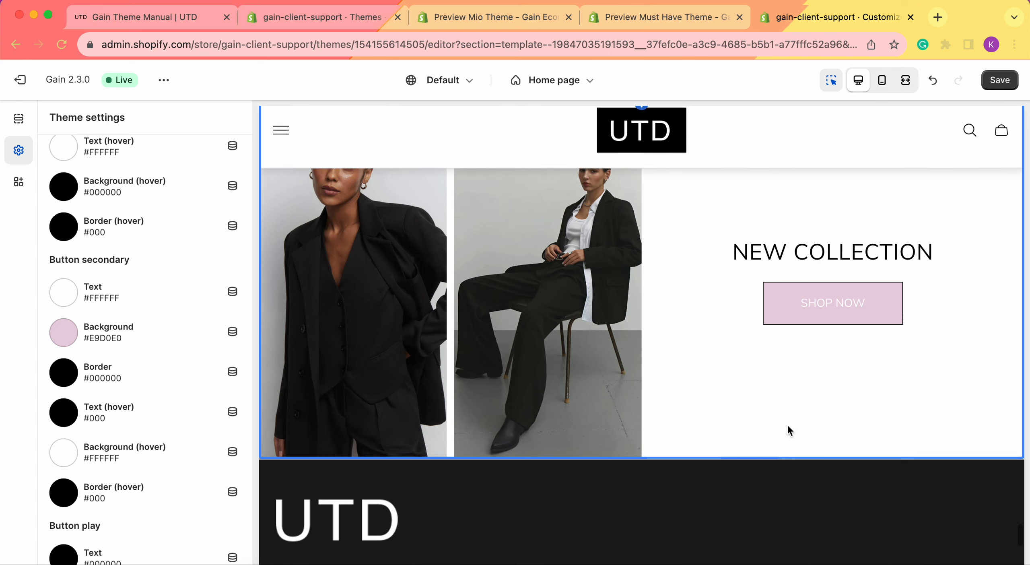
pyautogui.click(933, 80)
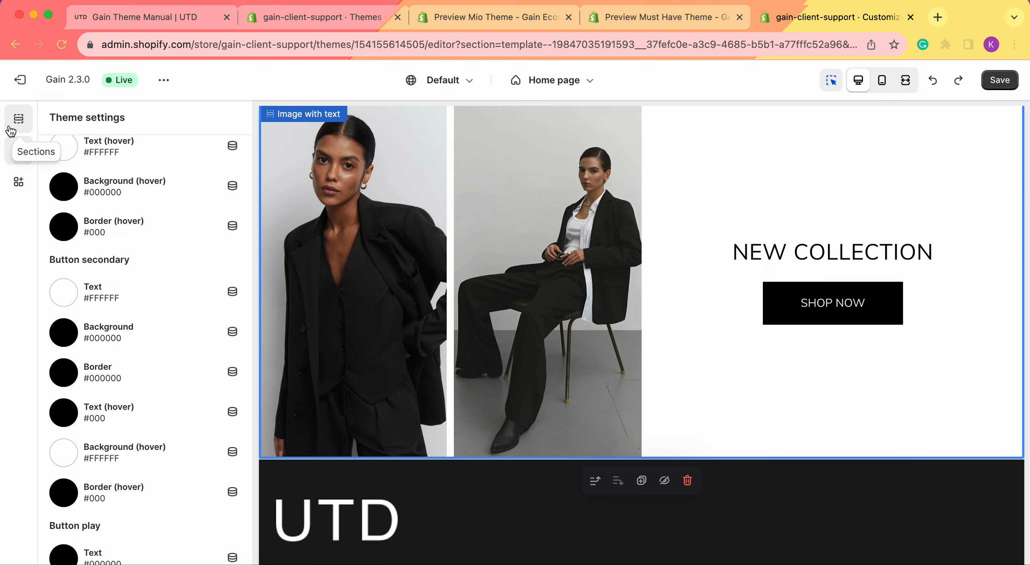
# Step: Return to the Image with text section's settings and enable its top border
pyautogui.click(19, 119)
pyautogui.scroll(-15, 138, 348)
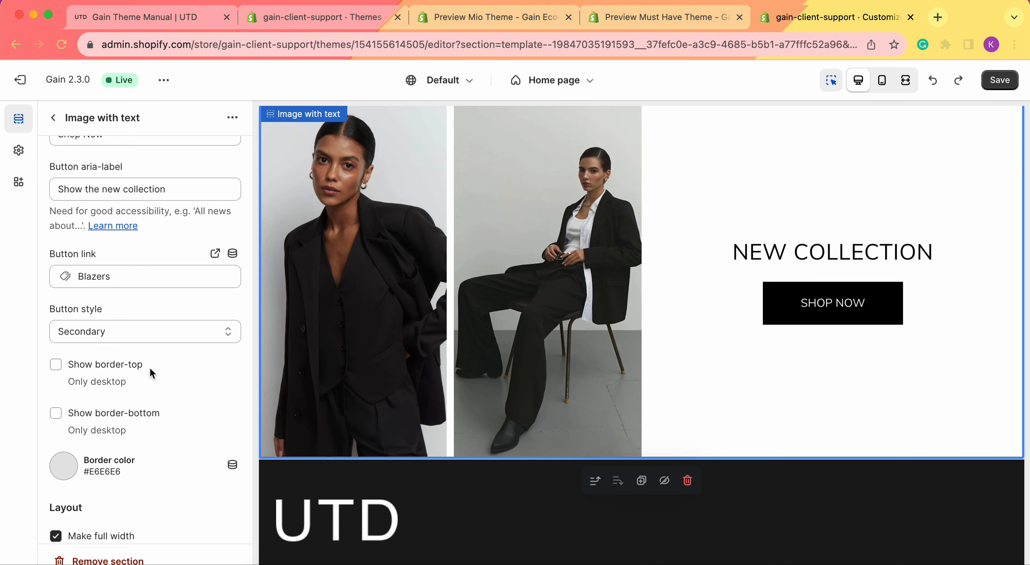
pyautogui.scroll(4, 640, 290)
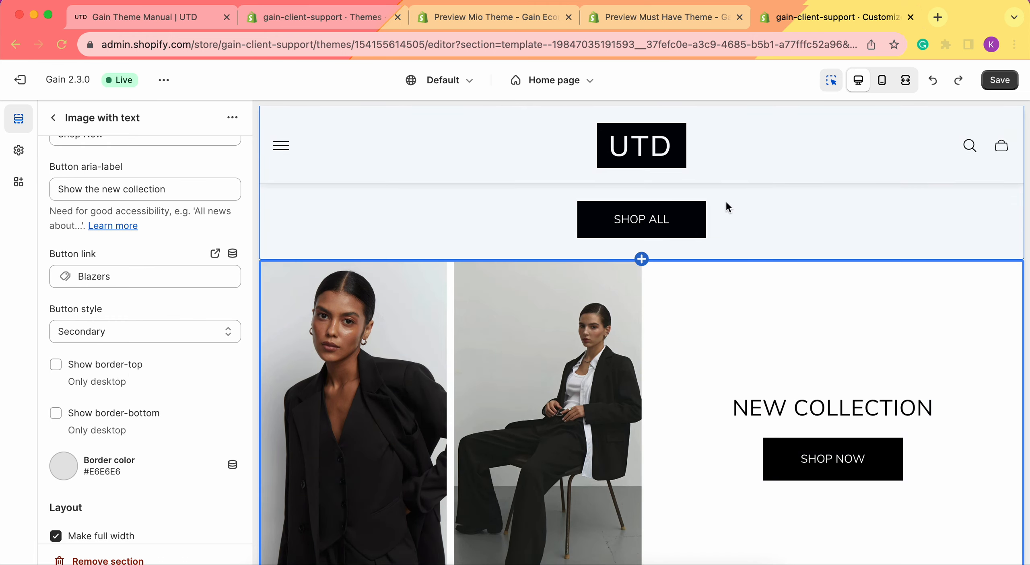
pyautogui.scroll(3, 749, 230)
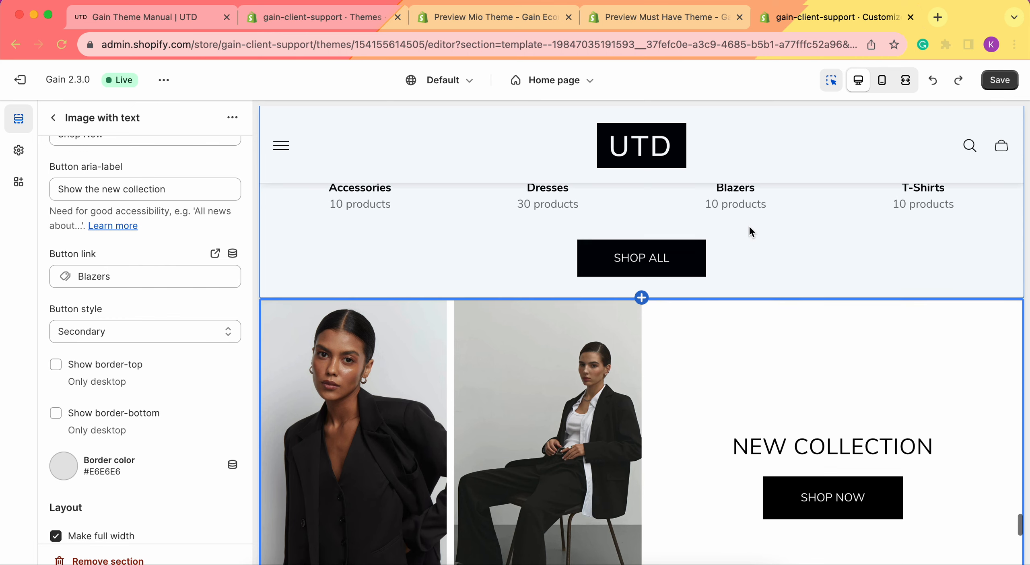
pyautogui.scroll(-4, 745, 266)
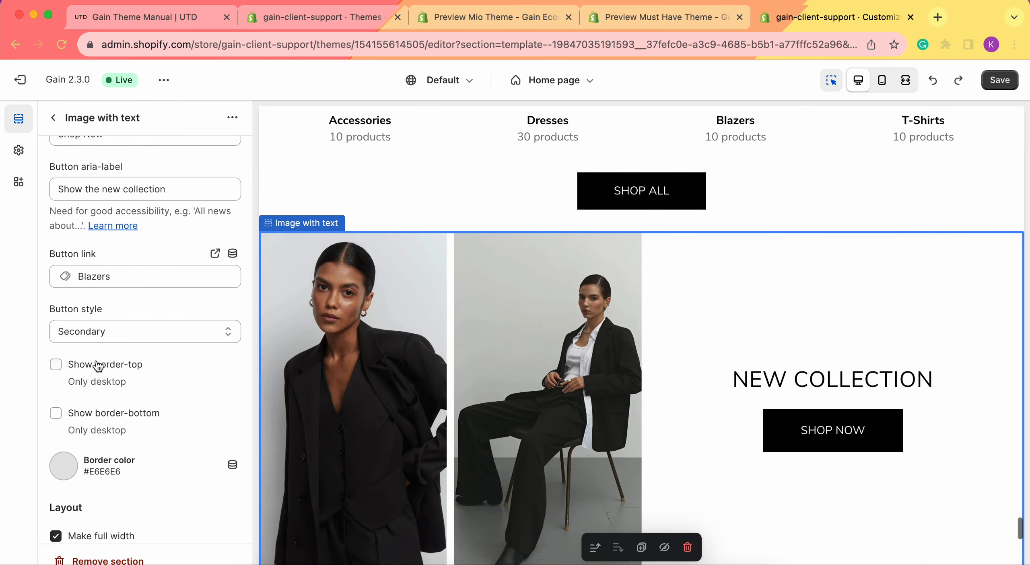
pyautogui.click(56, 365)
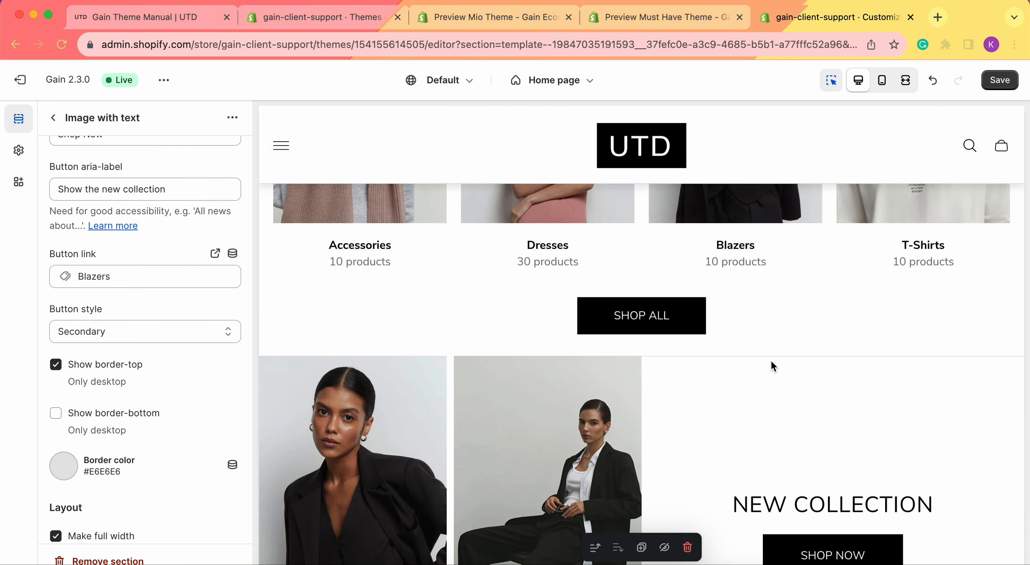
pyautogui.scroll(-4, 805, 367)
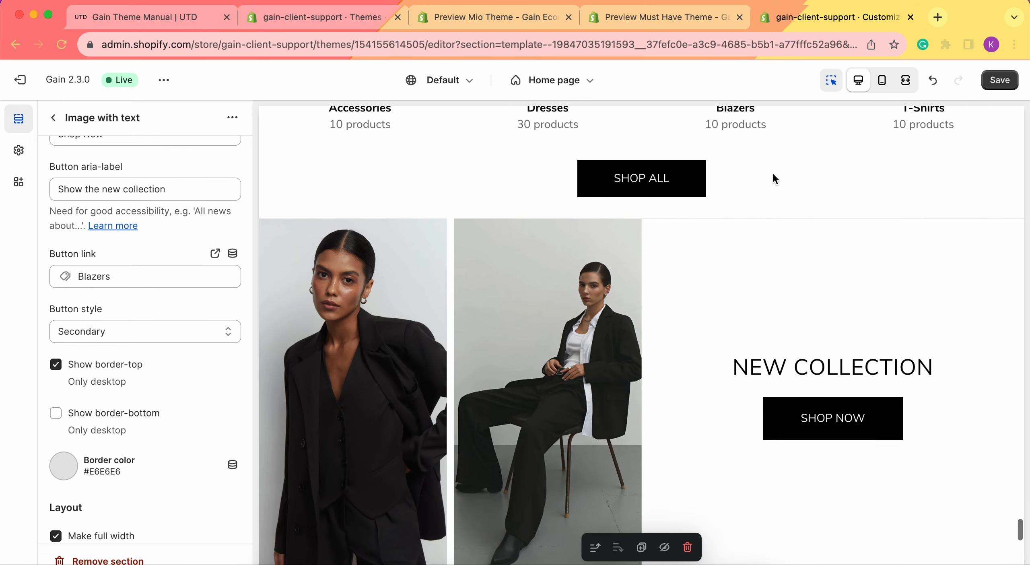
# Step: Enable the bottom border of the Image with text section and check both edges in the preview
pyautogui.scroll(-1, 106, 350)
pyautogui.click(56, 363)
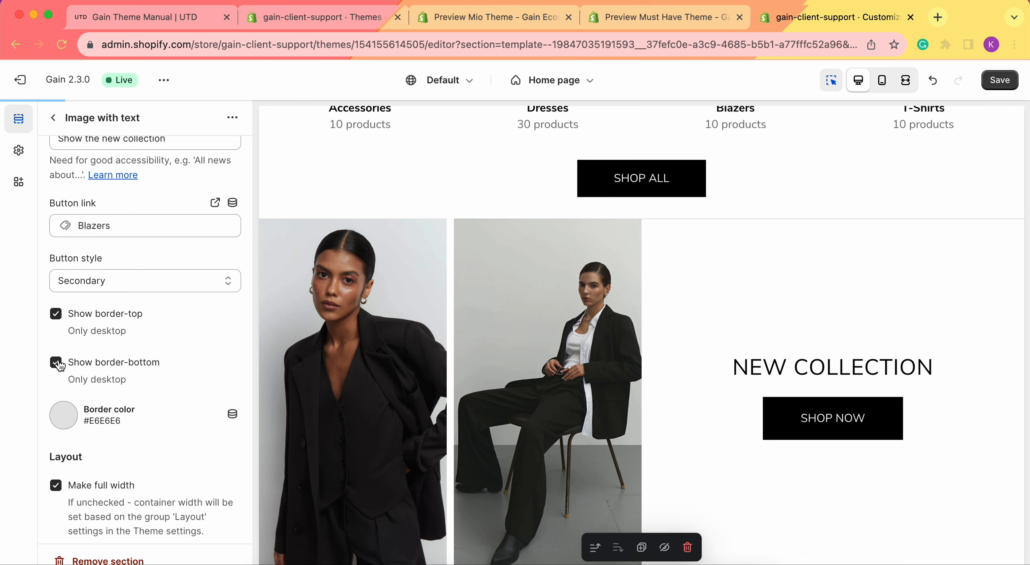
pyautogui.scroll(-6, 771, 402)
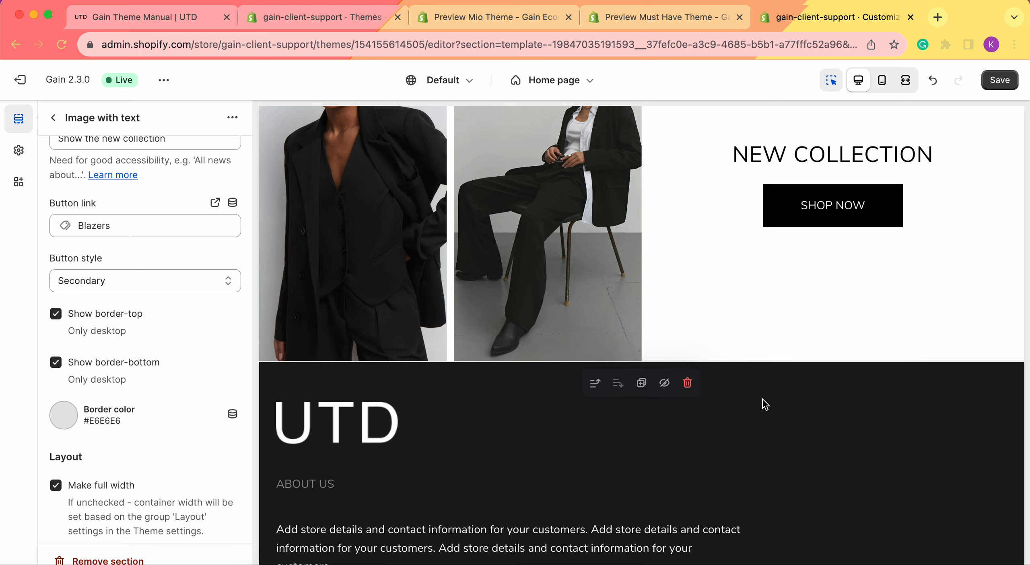
pyautogui.scroll(6, 750, 326)
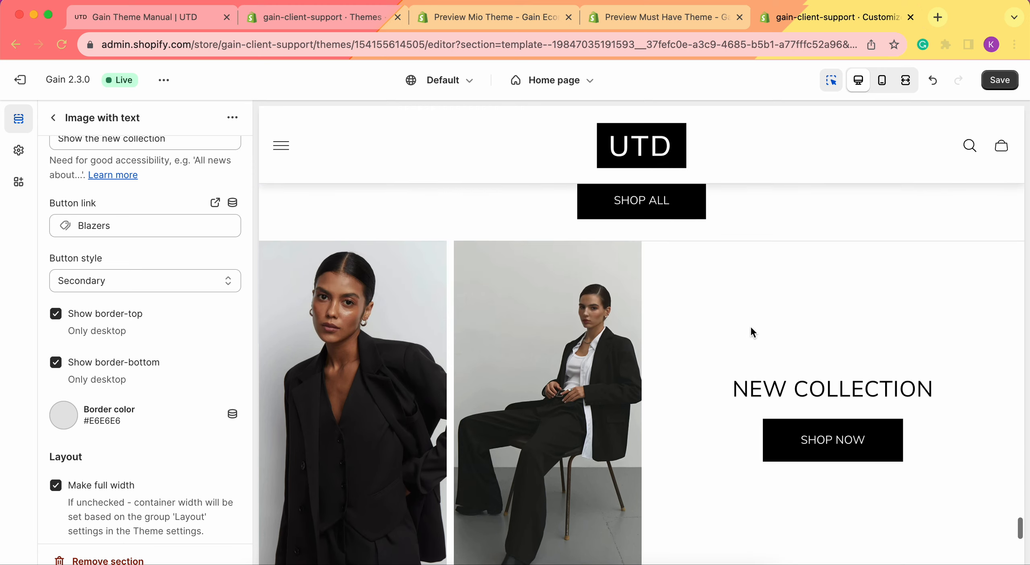
# Step: Try green #81B154 as the section's border color, check it in the preview, and restore #E6E6E6
pyautogui.click(63, 414)
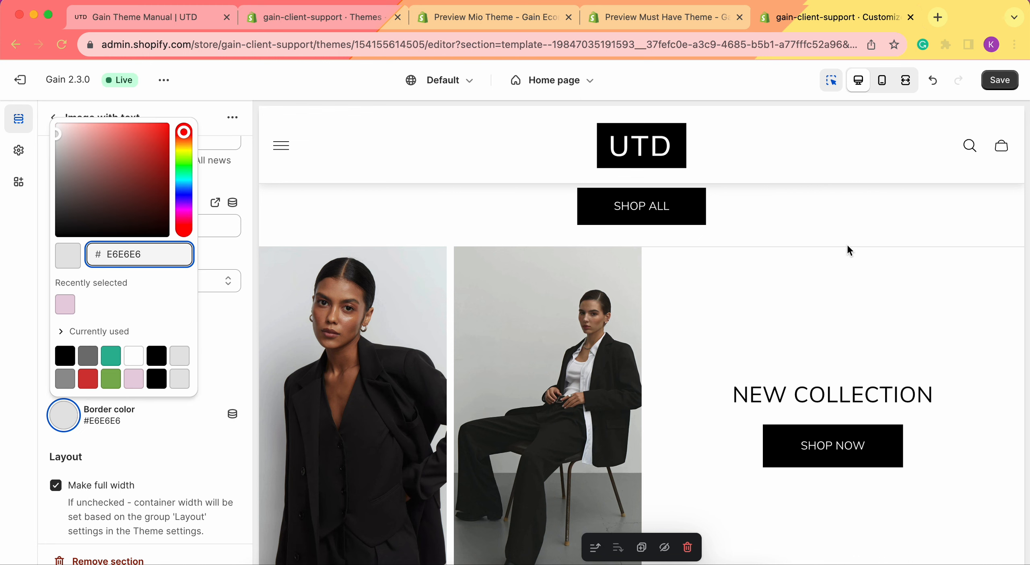
pyautogui.click(30, 347)
pyautogui.click(63, 423)
pyautogui.click(116, 375)
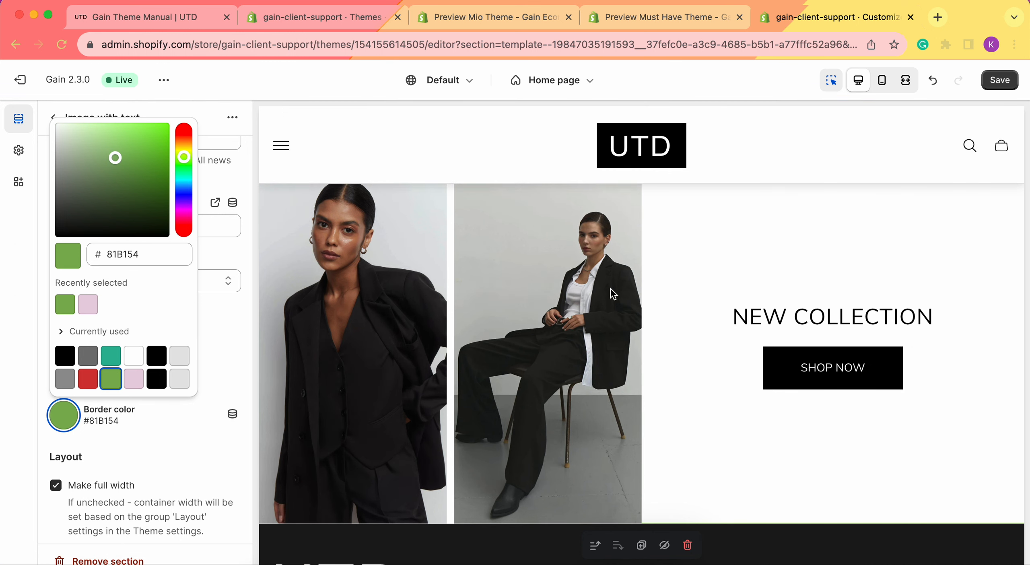
pyautogui.scroll(3, 613, 293)
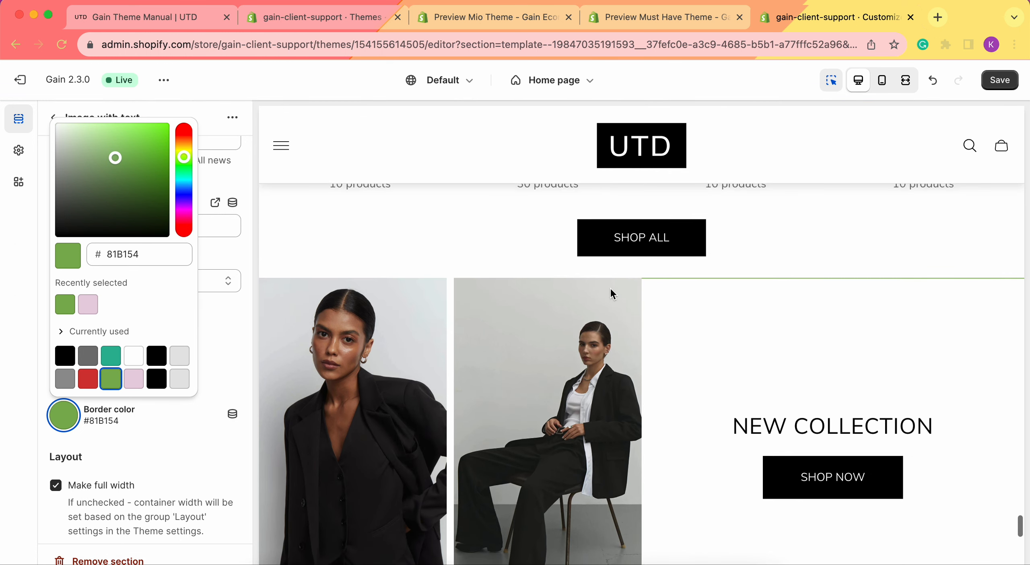
pyautogui.click(176, 356)
pyautogui.click(17, 389)
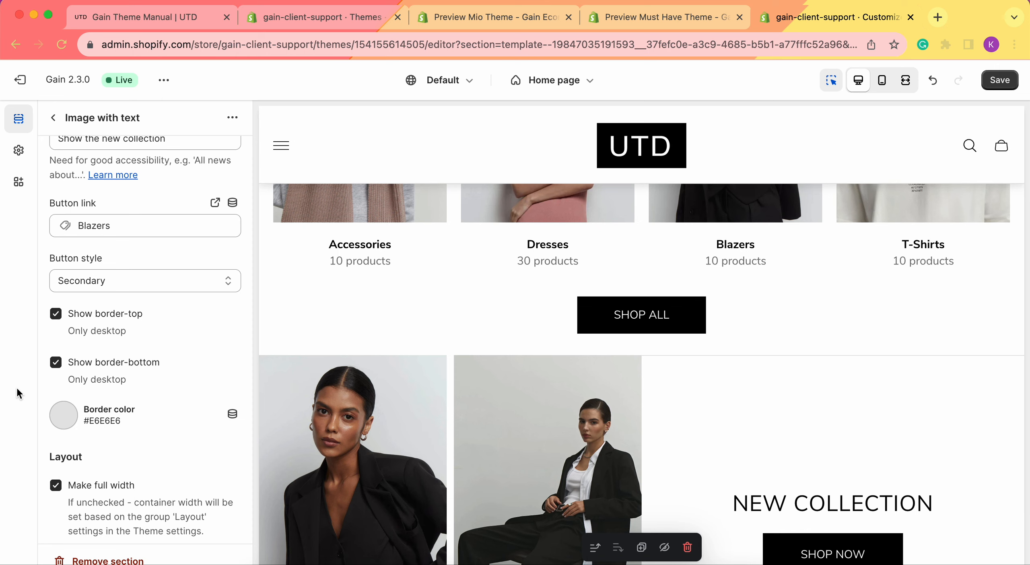
# Step: Examine the section's full-width and offset settings, plus the container width choices in the theme's layout settings
pyautogui.scroll(-5, 150, 444)
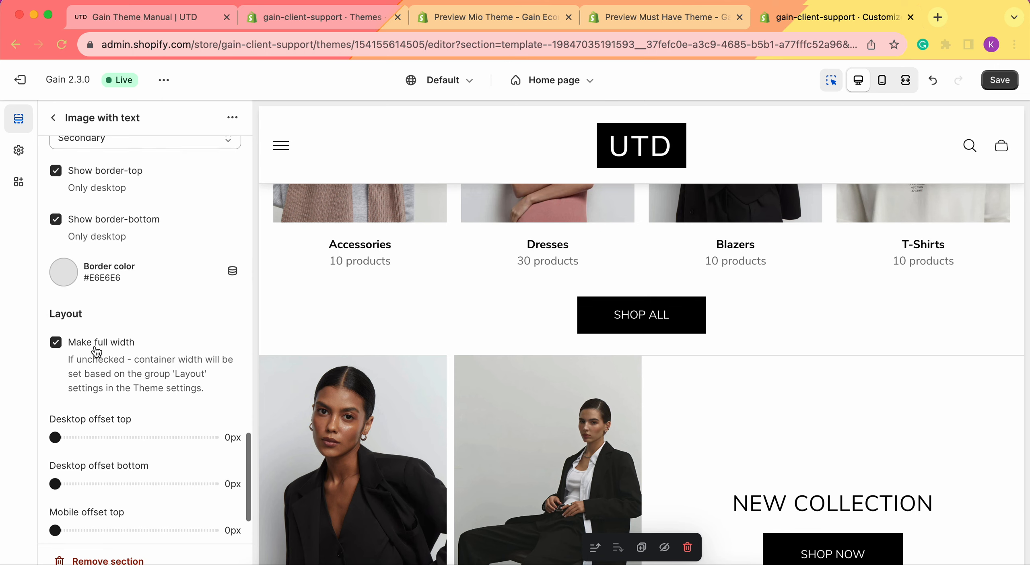
pyautogui.scroll(-1, 90, 342)
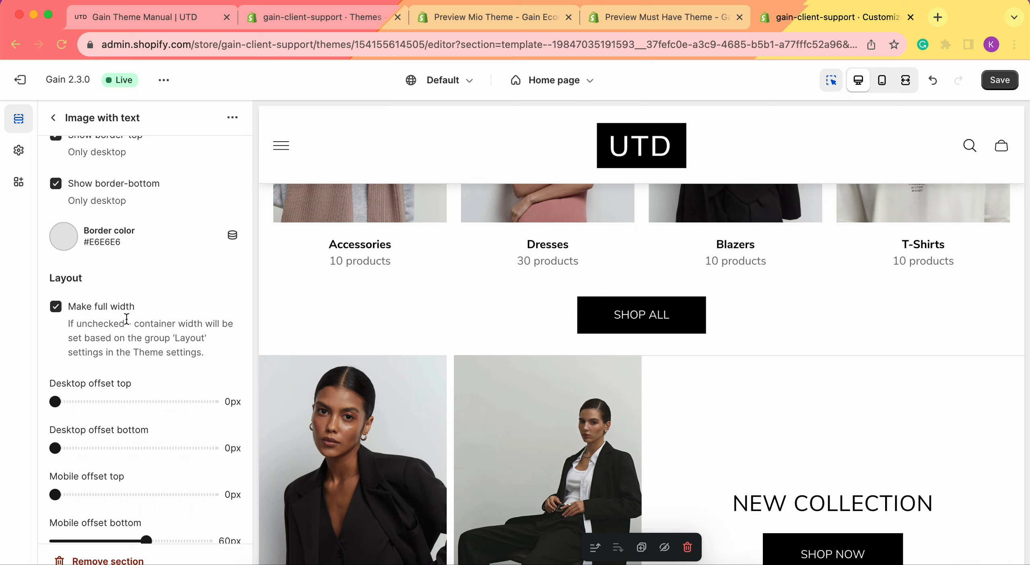
pyautogui.scroll(-1, 128, 322)
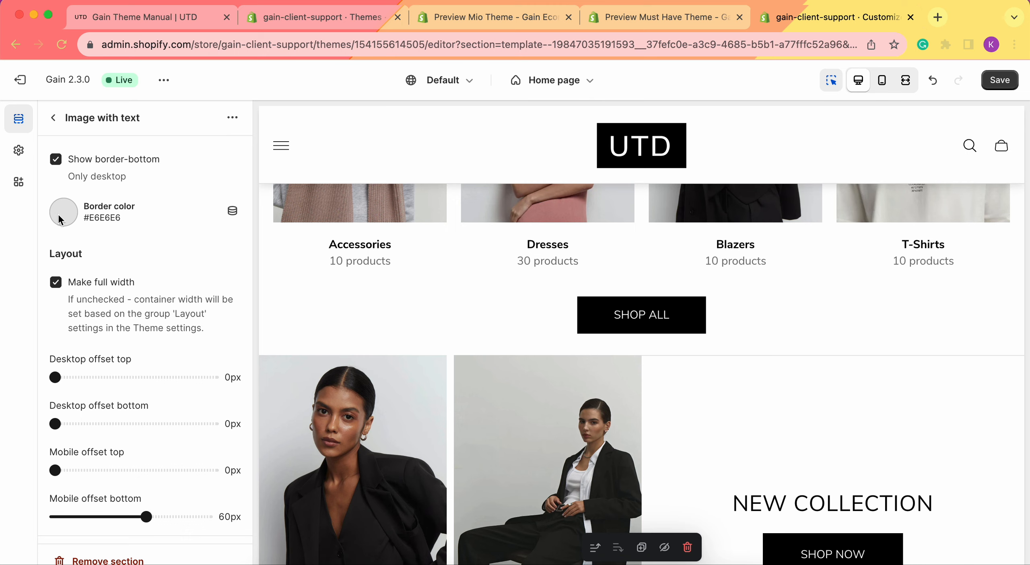
pyautogui.click(19, 153)
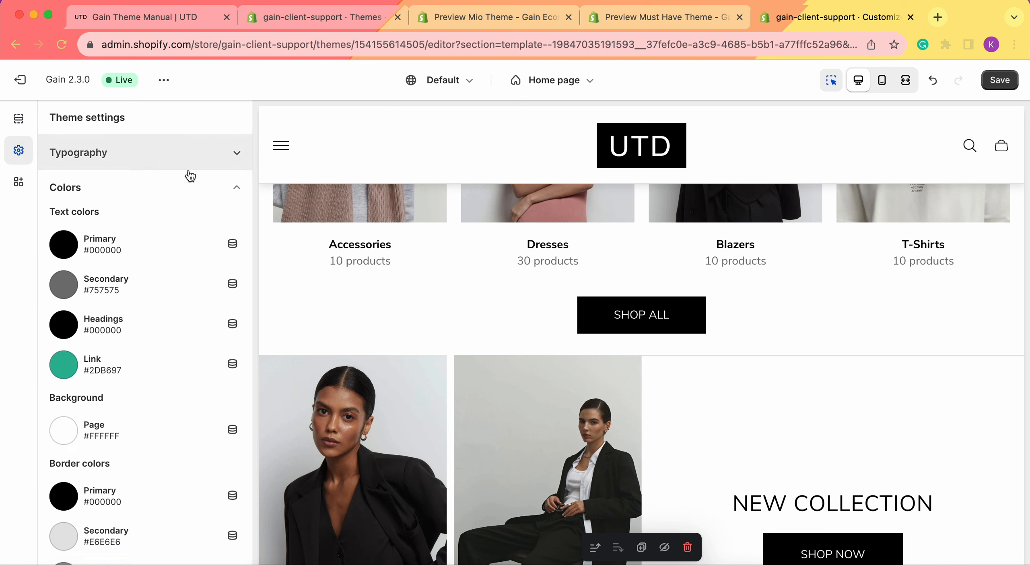
pyautogui.click(189, 187)
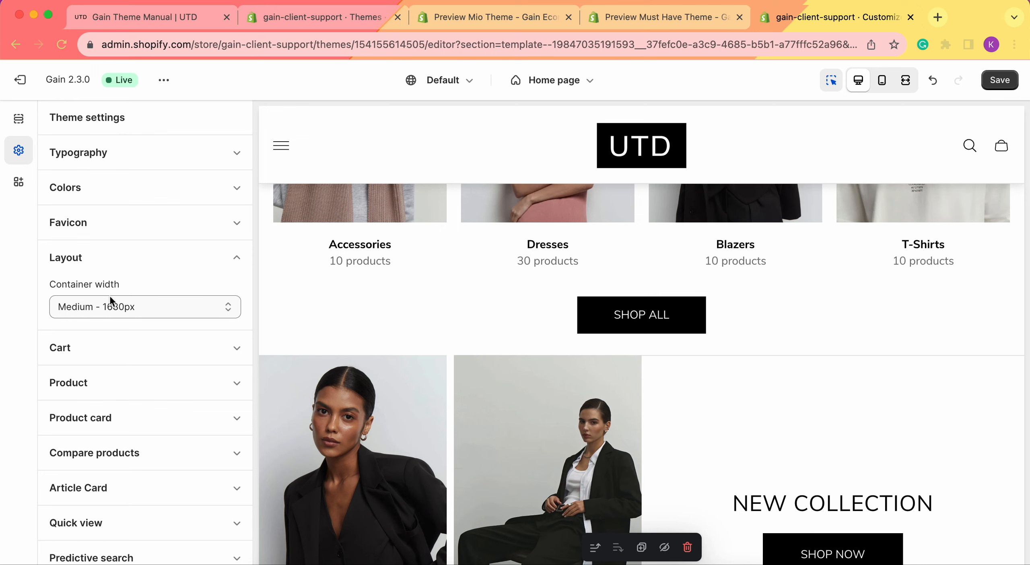
pyautogui.click(117, 306)
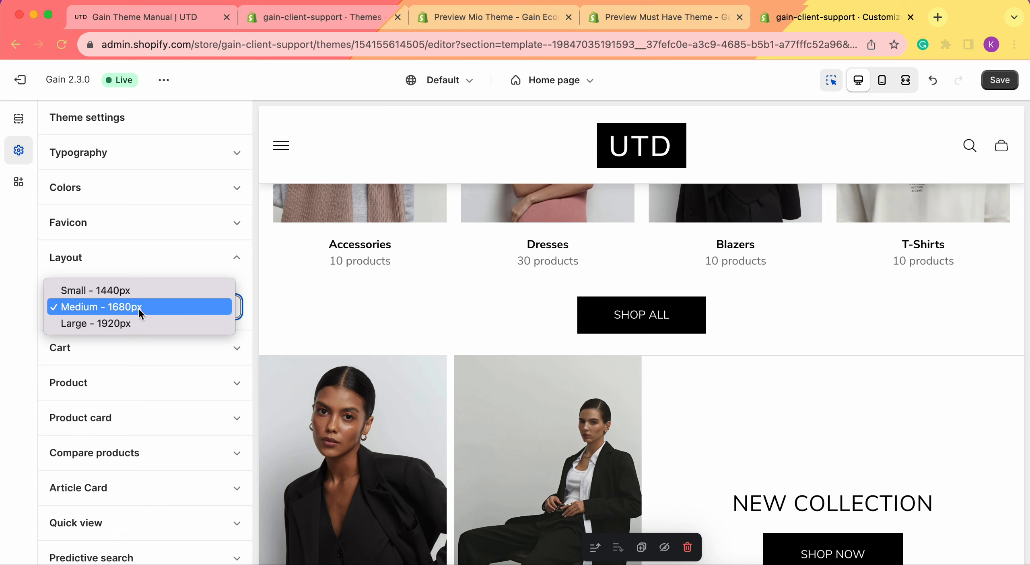
pyautogui.click(11, 237)
# Step: Review the Image with text section's full-width option and preview again, and reopen the theme's container width setting
pyautogui.click(26, 117)
pyautogui.scroll(-15, 89, 314)
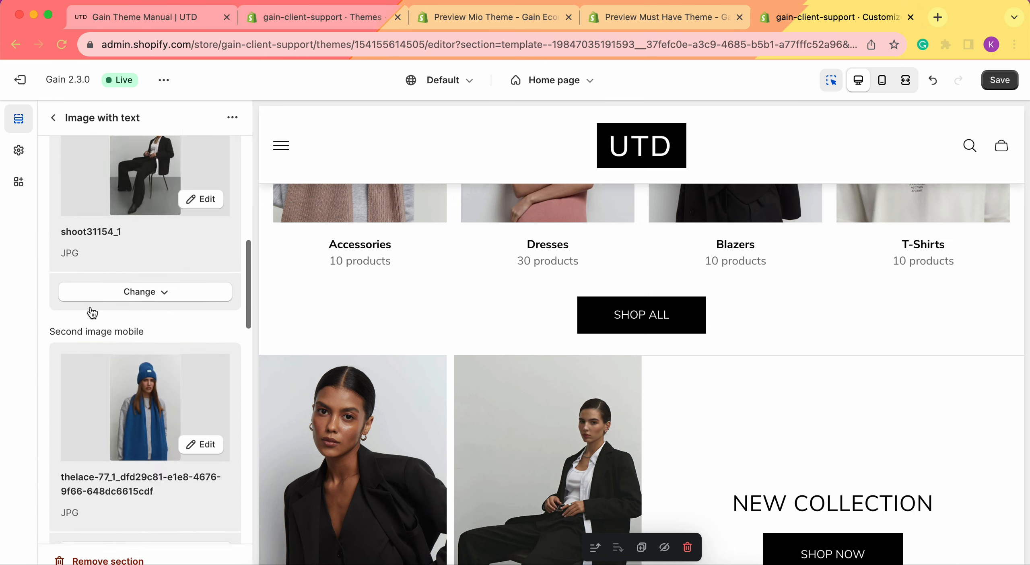
pyautogui.scroll(3, 92, 313)
pyautogui.scroll(-2, 61, 302)
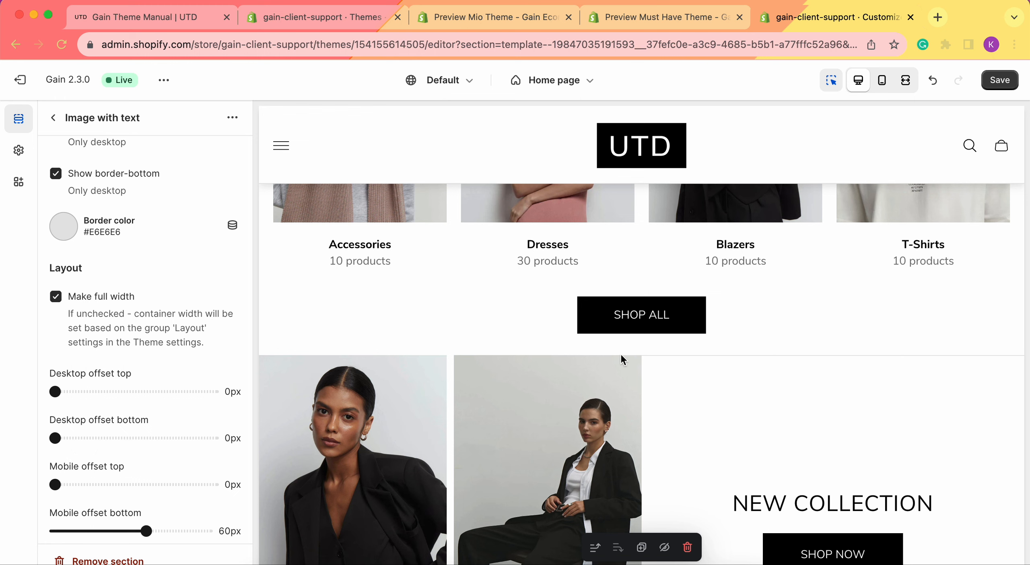
pyautogui.scroll(-2, 523, 386)
pyautogui.scroll(-3, 464, 414)
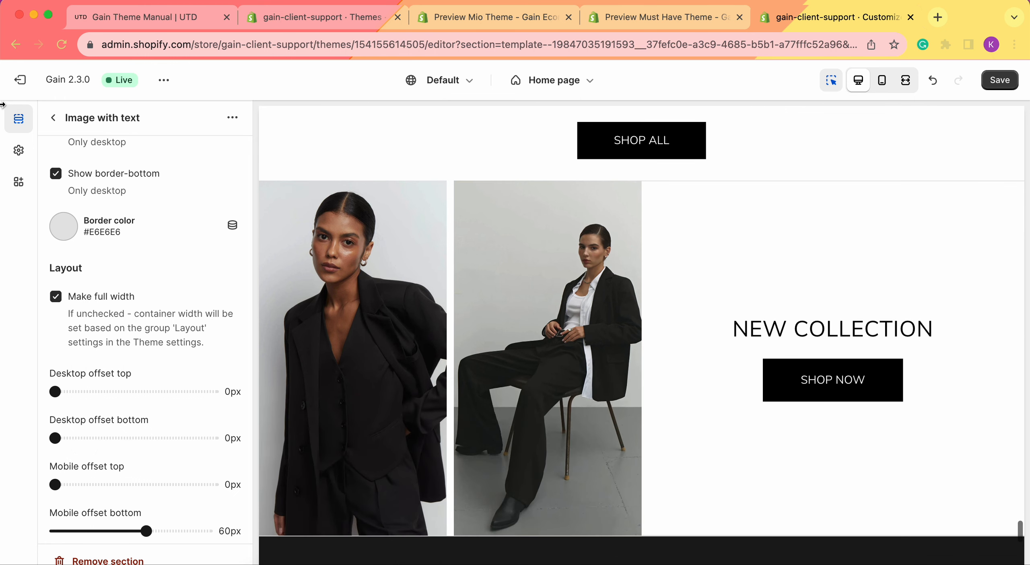
pyautogui.click(20, 148)
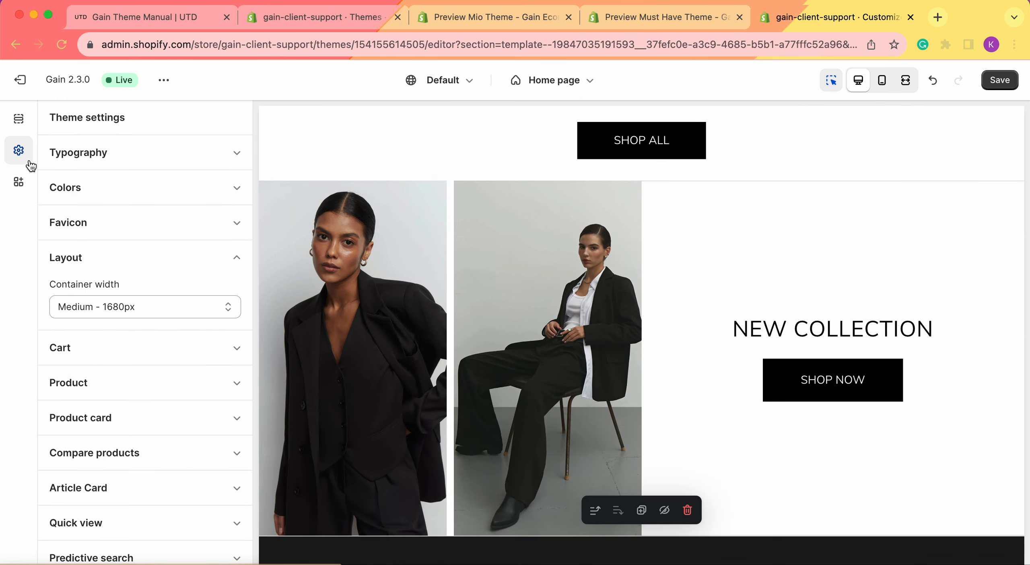
# Step: Try desktop offsets of 44 px top and 38 px bottom on the Image with text section, checking each in the preview, and restore both to 0 px
pyautogui.click(25, 125)
pyautogui.scroll(-10, 169, 432)
pyautogui.scroll(-5, 169, 431)
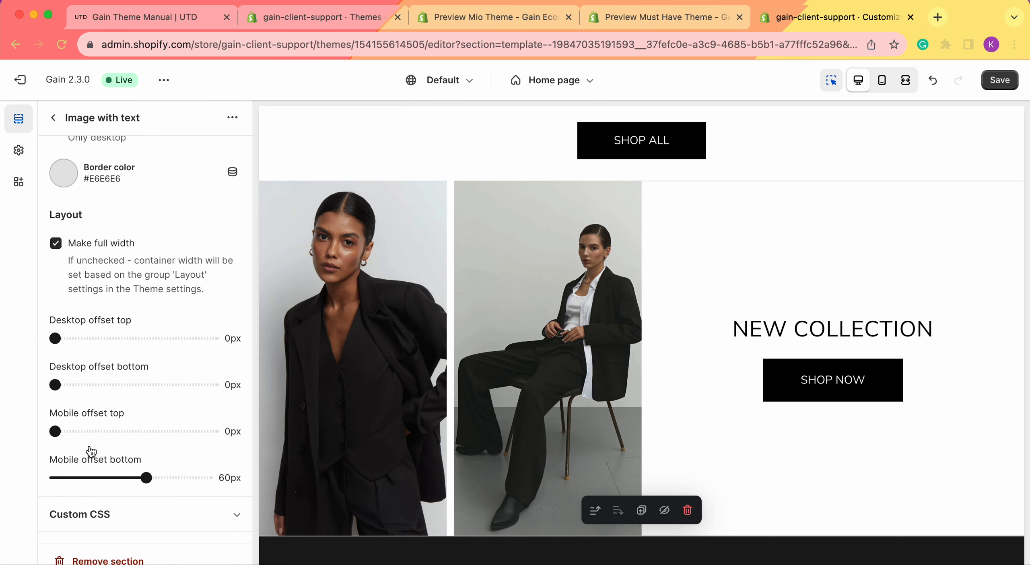
pyautogui.scroll(3, 600, 266)
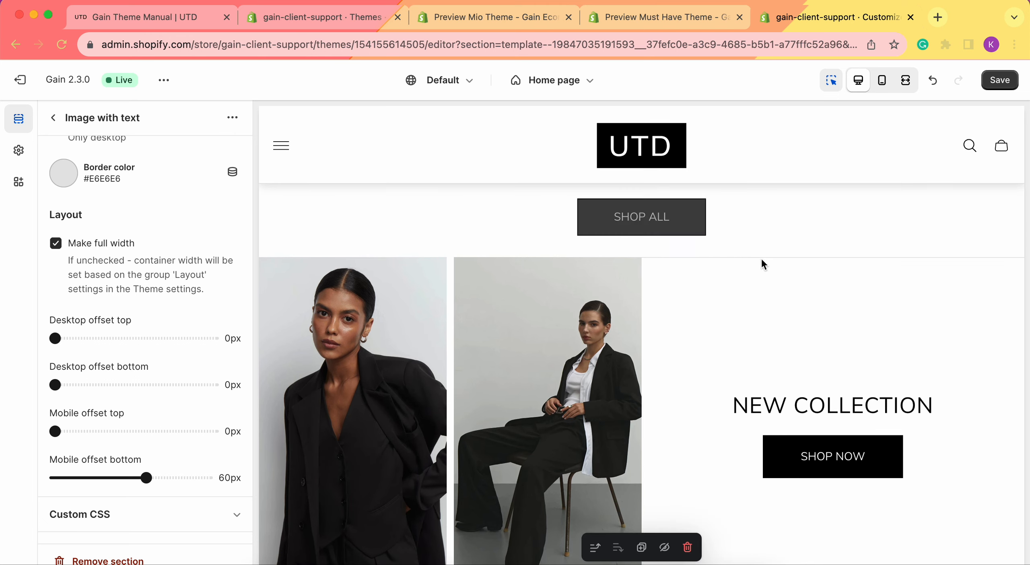
pyautogui.moveTo(56, 339); pyautogui.dragTo(122, 340)
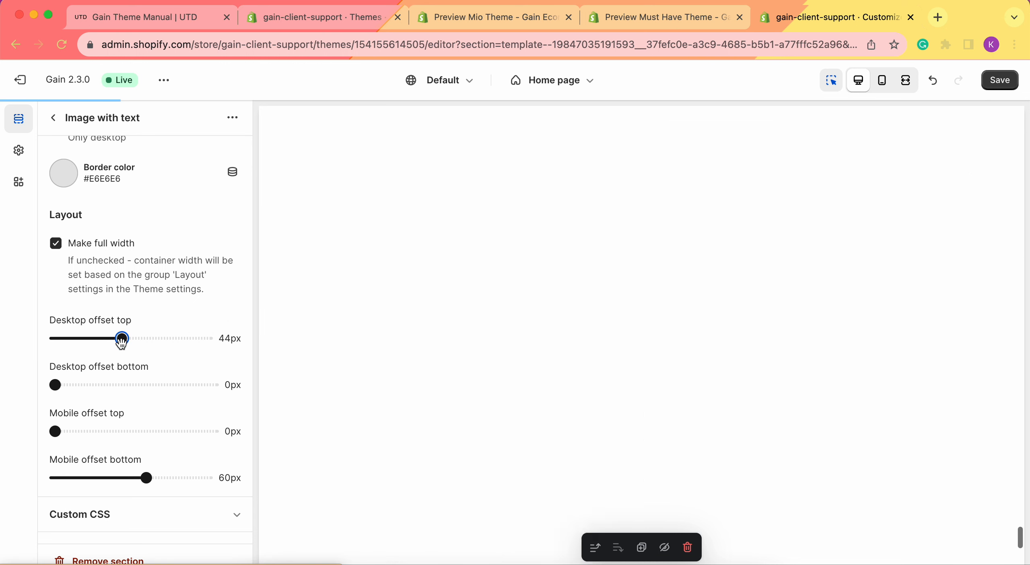
pyautogui.scroll(3, 740, 237)
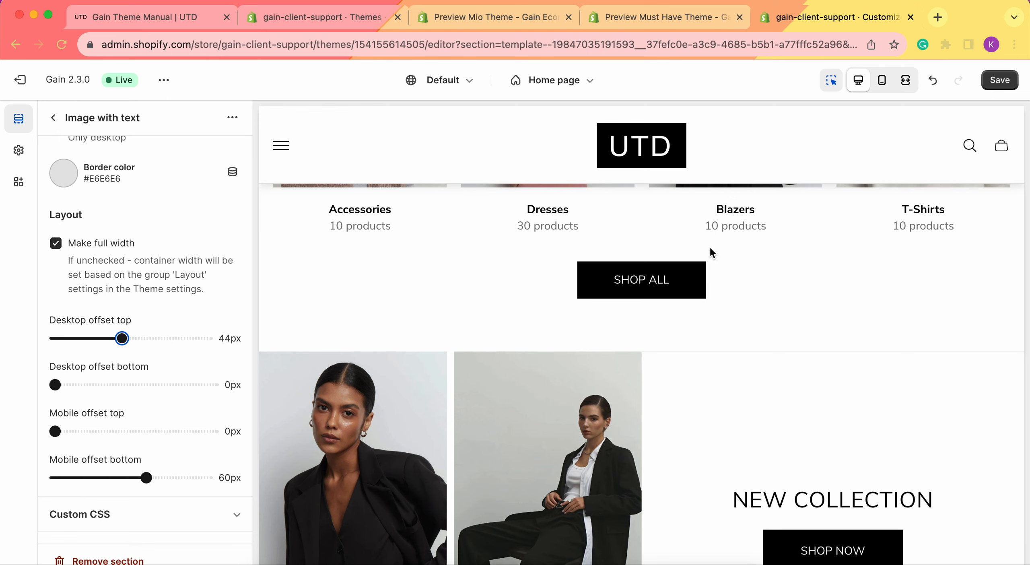
pyautogui.moveTo(122, 340); pyautogui.dragTo(55, 338)
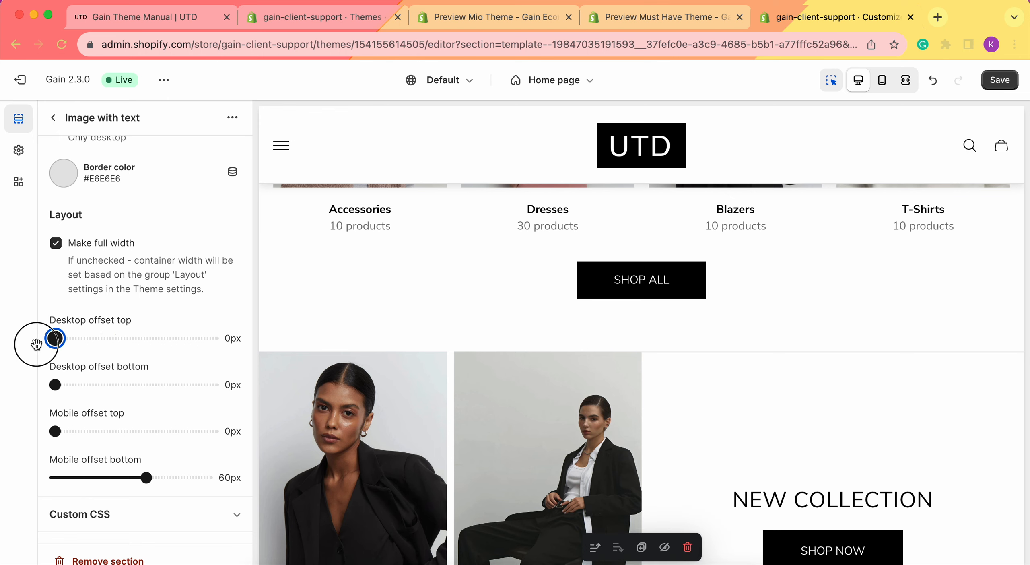
pyautogui.moveTo(57, 384); pyautogui.dragTo(113, 385)
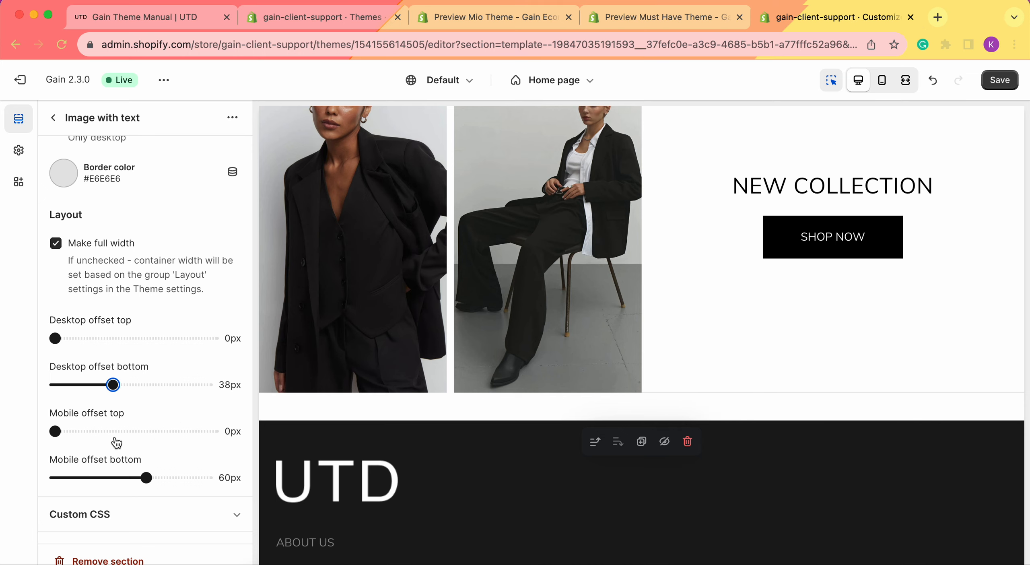
pyautogui.moveTo(110, 384); pyautogui.dragTo(12, 397)
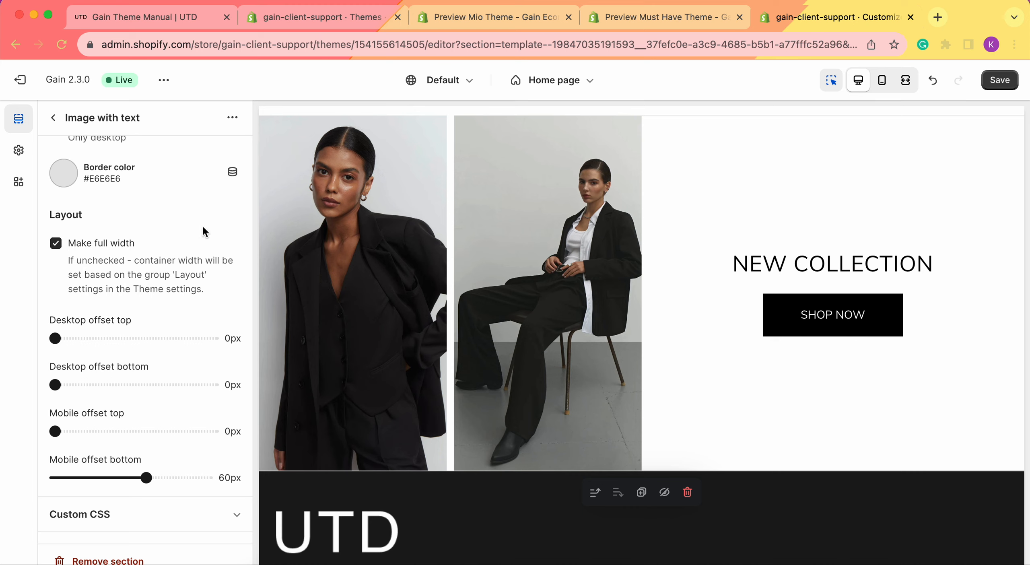
# Step: Save the theme changes, open the live store, and check the Image with text section on its home page
pyautogui.click(1010, 82)
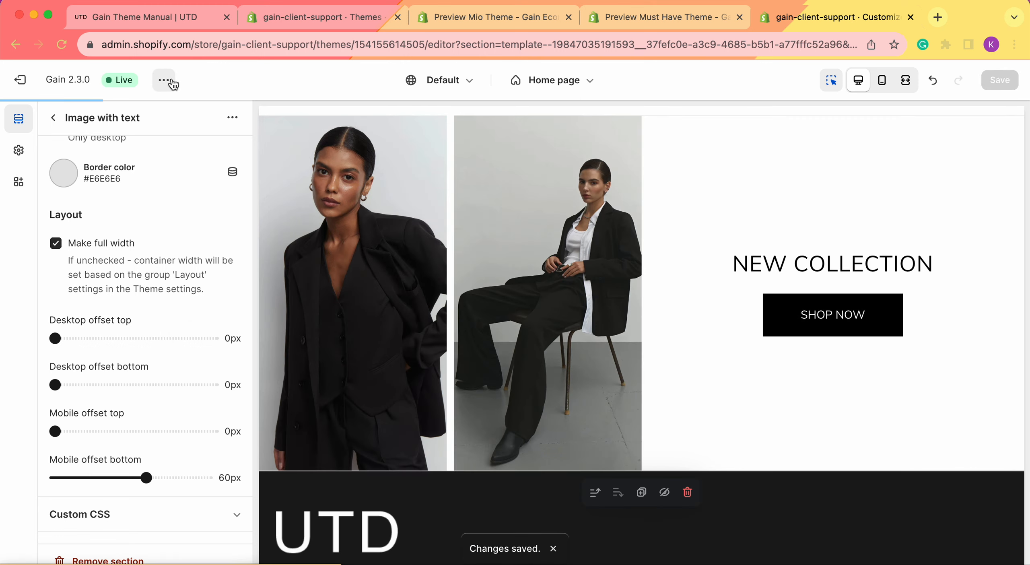
pyautogui.click(163, 80)
pyautogui.click(90, 217)
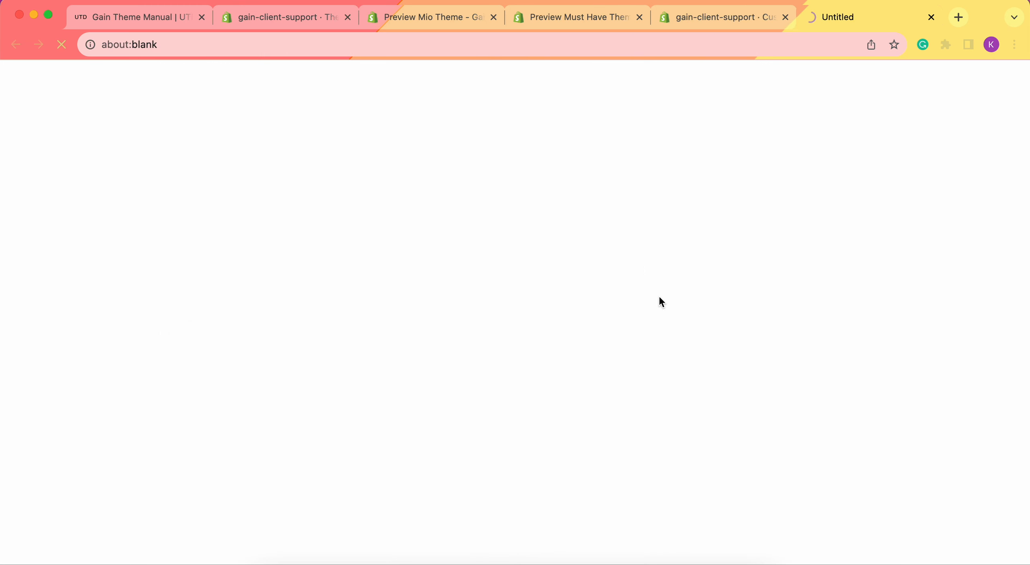
pyautogui.scroll(-10, 661, 301)
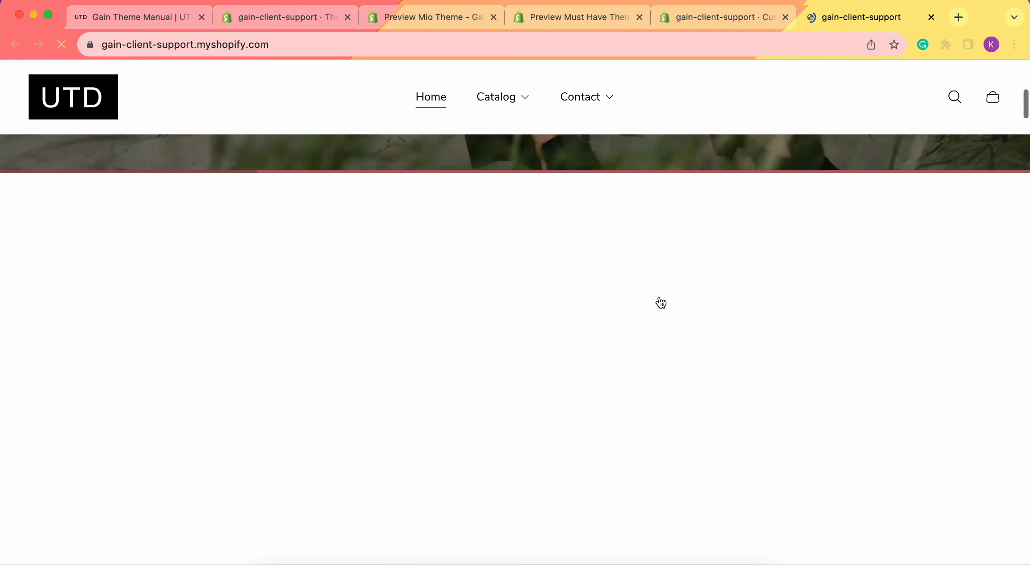
pyautogui.scroll(-20, 659, 296)
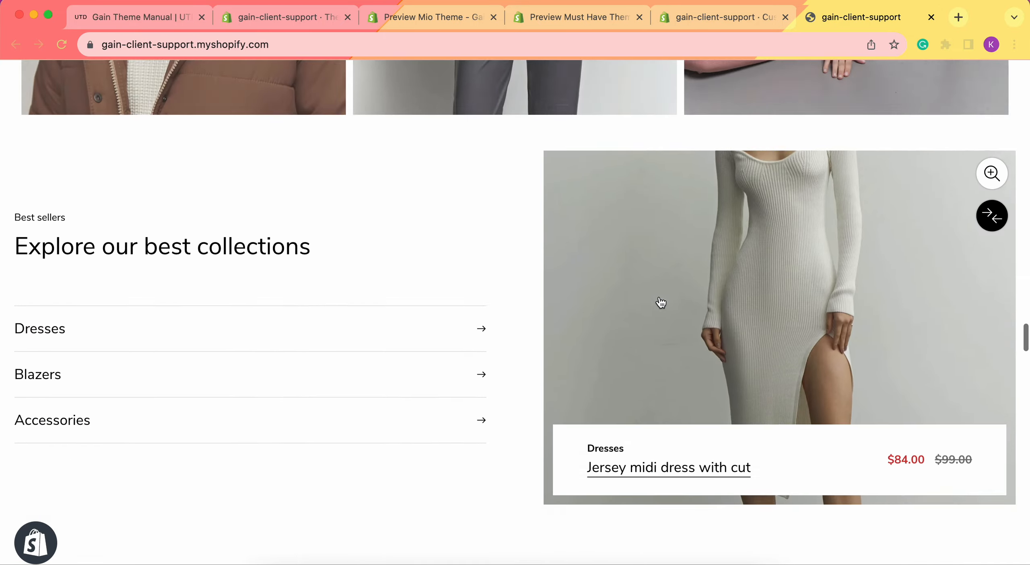
pyautogui.scroll(-20, 659, 300)
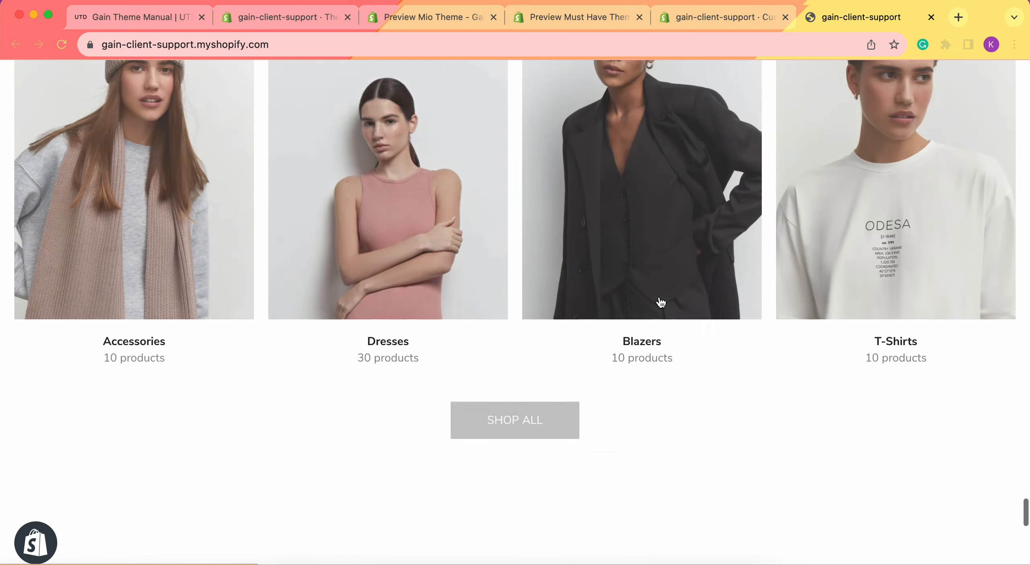
pyautogui.scroll(-2, 661, 301)
pyautogui.scroll(3, 179, 269)
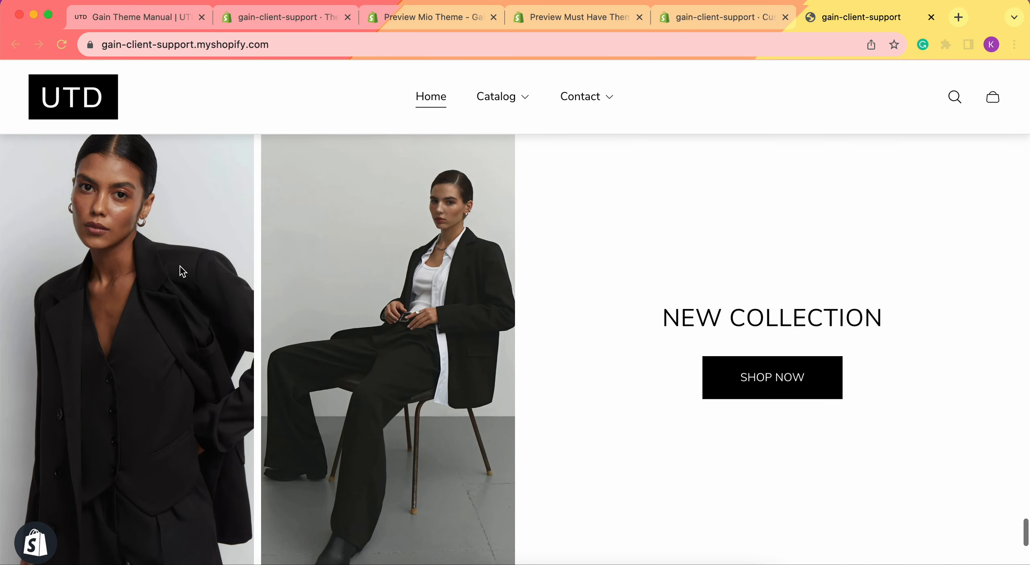
pyautogui.scroll(2, 508, 322)
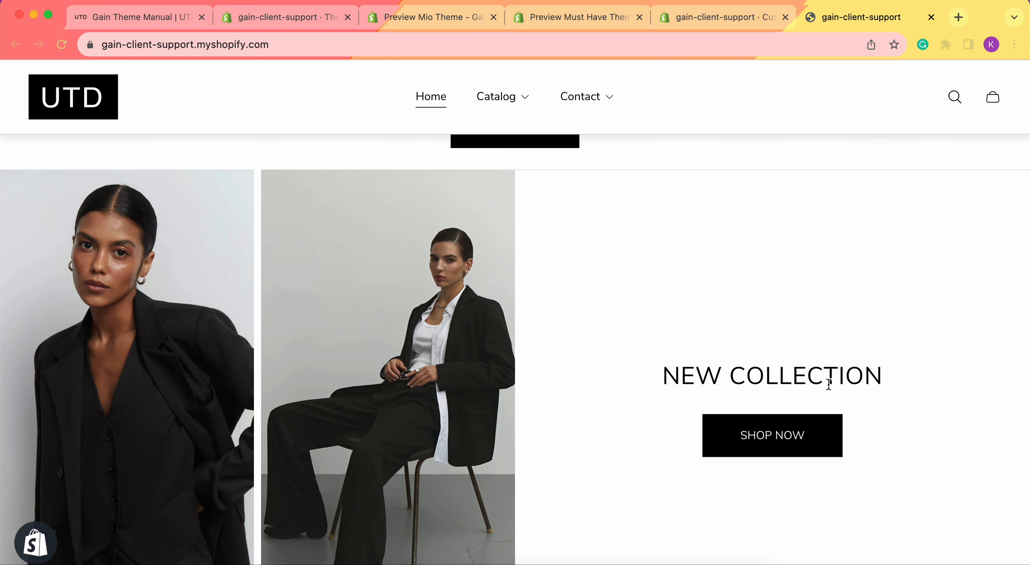
# Step: Test the SHOP NOW button's link to the Blazers collection and return to the Image with text section on the home page
pyautogui.click(778, 442)
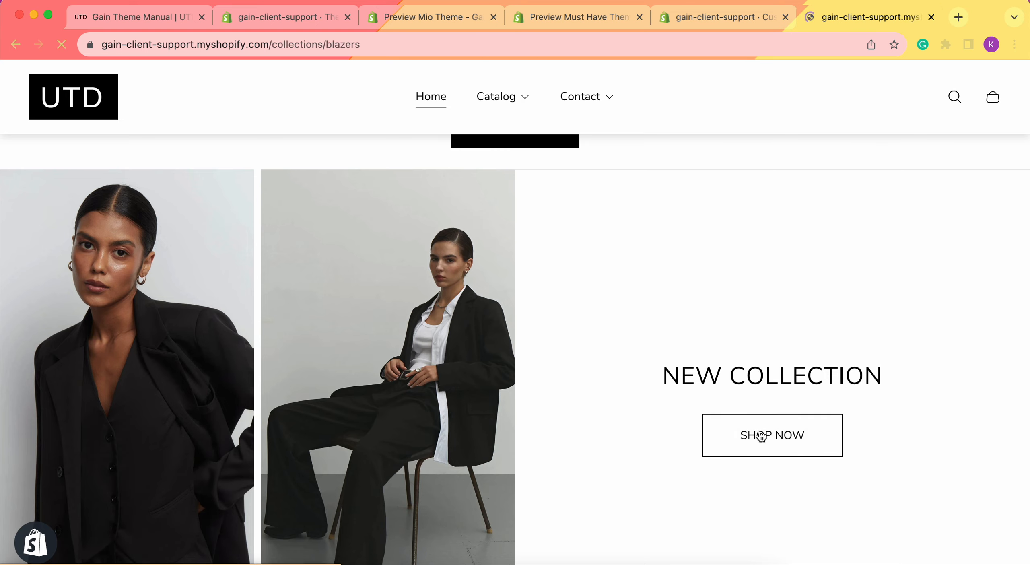
pyautogui.scroll(-15, 289, 331)
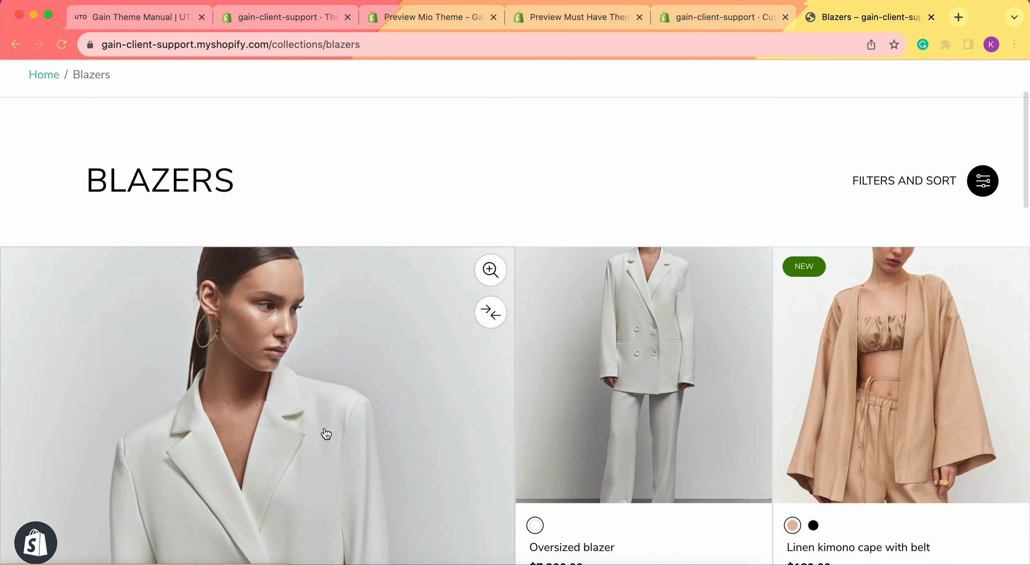
pyautogui.scroll(-5, 326, 434)
pyautogui.hscroll(-5, 326, 434)
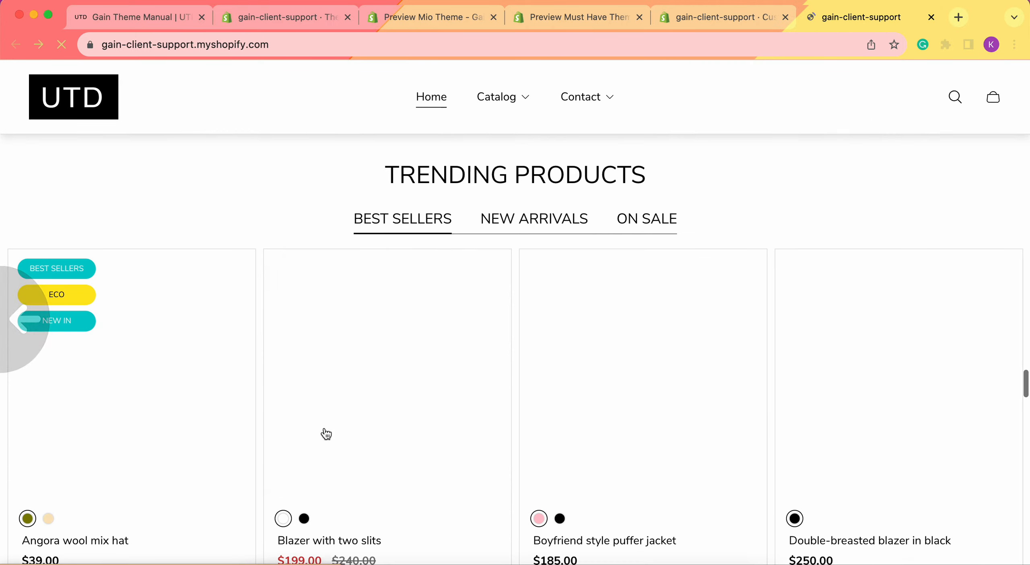
pyautogui.scroll(-8, 628, 418)
pyautogui.scroll(-20, 629, 419)
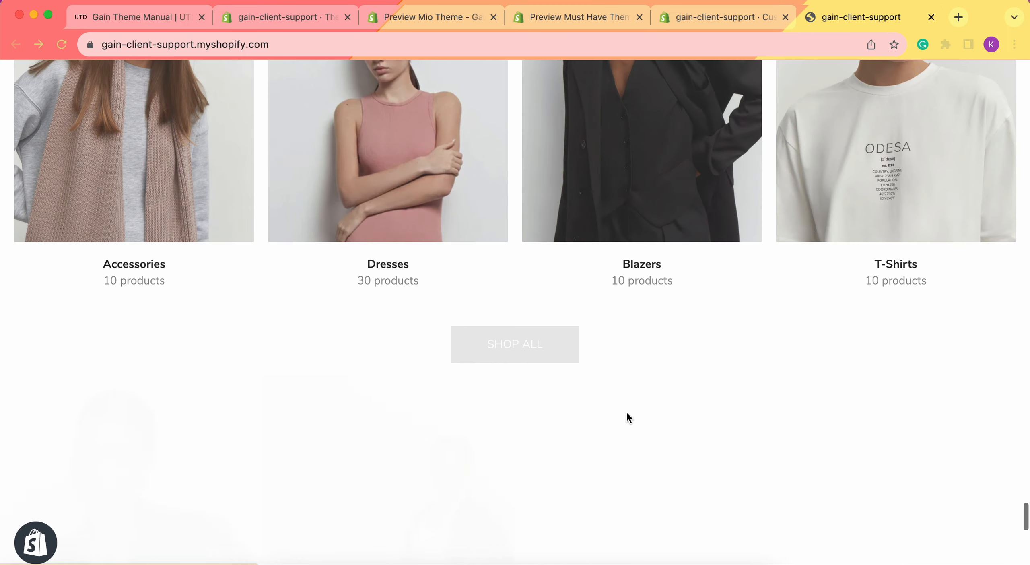
pyautogui.scroll(4, 629, 417)
pyautogui.scroll(2, 626, 411)
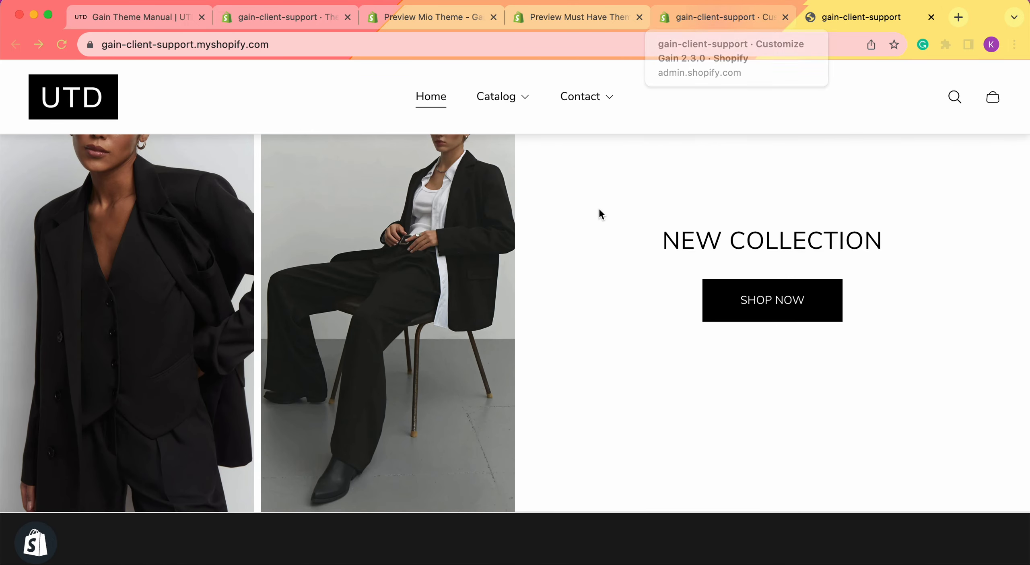
pyautogui.scroll(2, 597, 213)
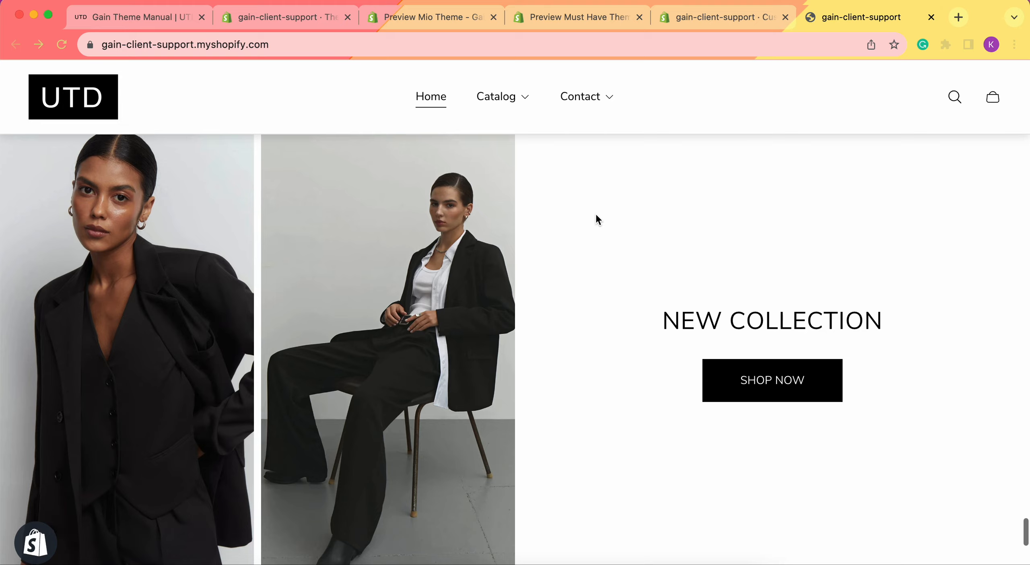
# Step: Switch back to the theme editor, dismiss the open theme options, and review the section's border and layout settings
pyautogui.click(700, 17)
pyautogui.scroll(3, 243, 296)
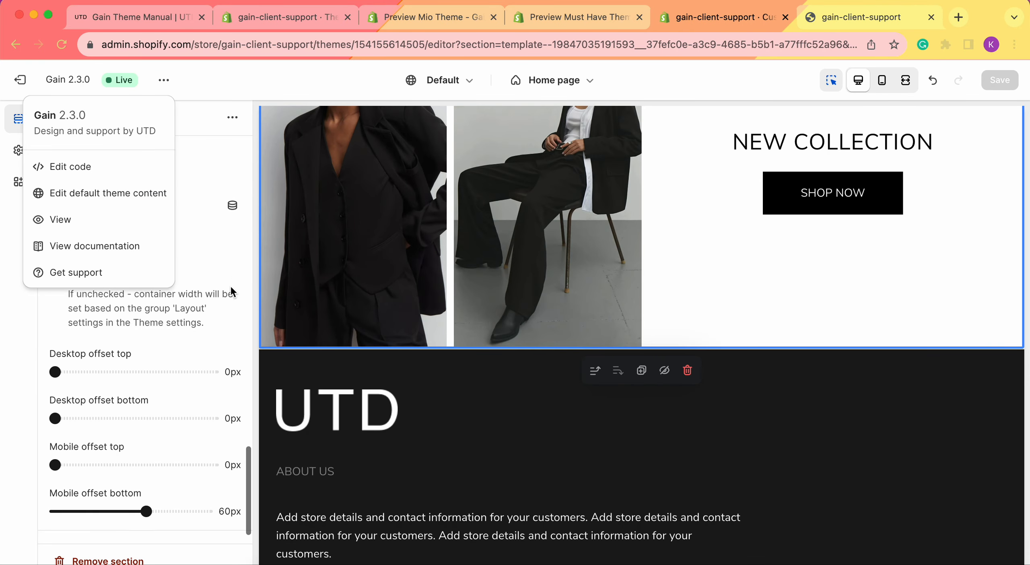
pyautogui.click(13, 370)
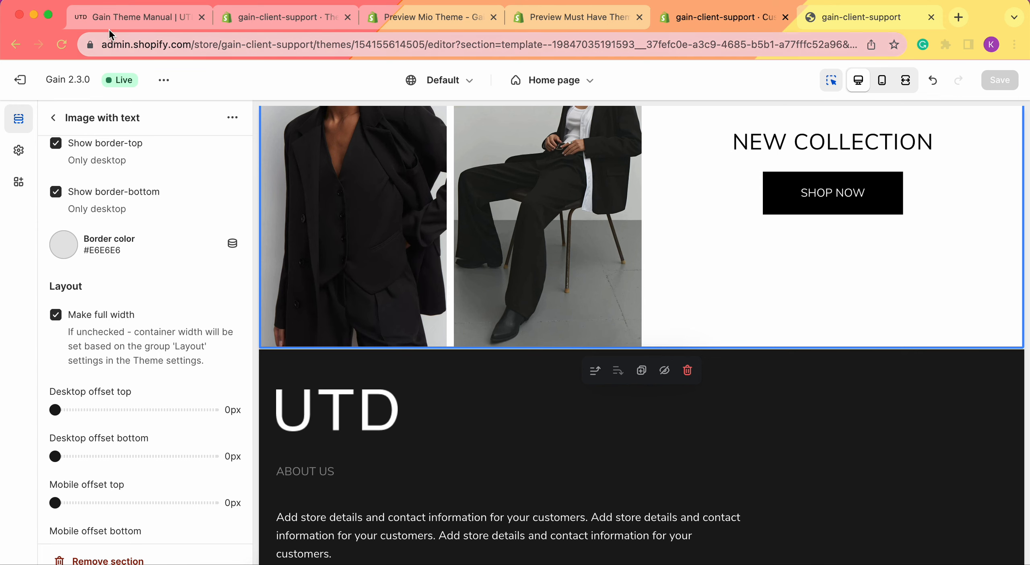
# Step: Switch to the Gain theme manual and look through its Image with text instructions, including the text alignment setting
pyautogui.click(111, 16)
pyautogui.click(979, 279)
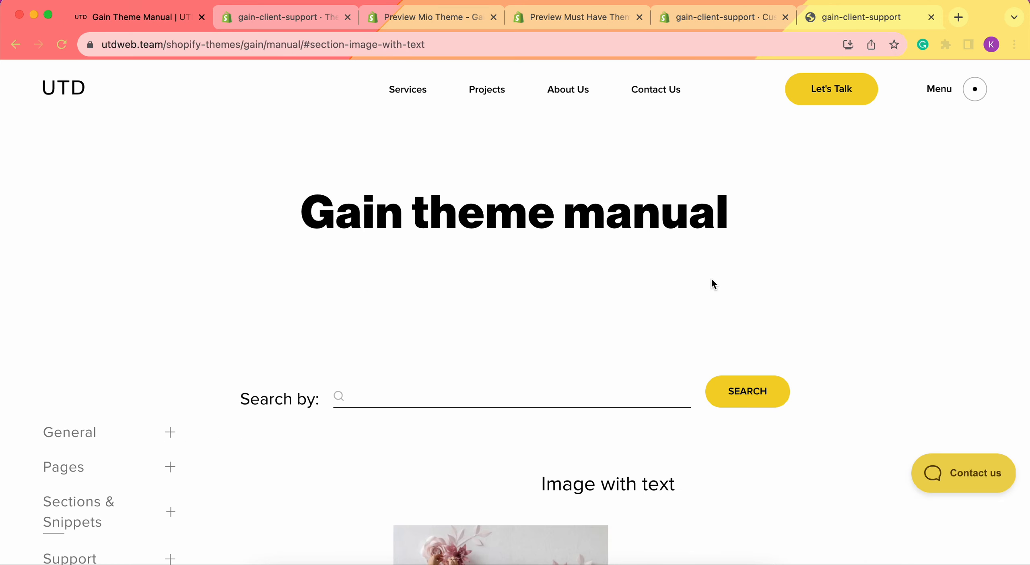
pyautogui.scroll(-20, 714, 284)
pyautogui.scroll(-20, 712, 280)
pyautogui.scroll(2, 711, 278)
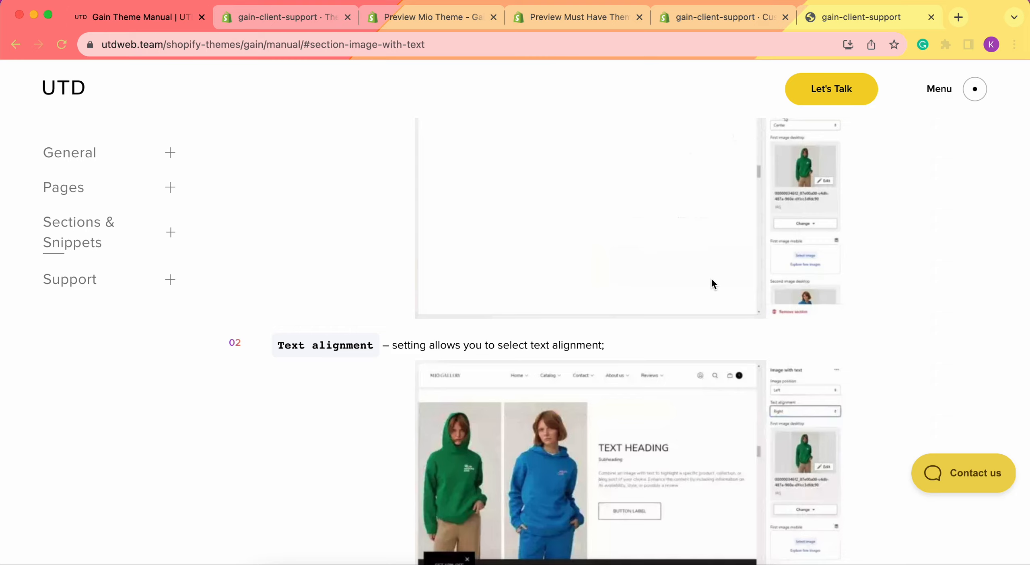